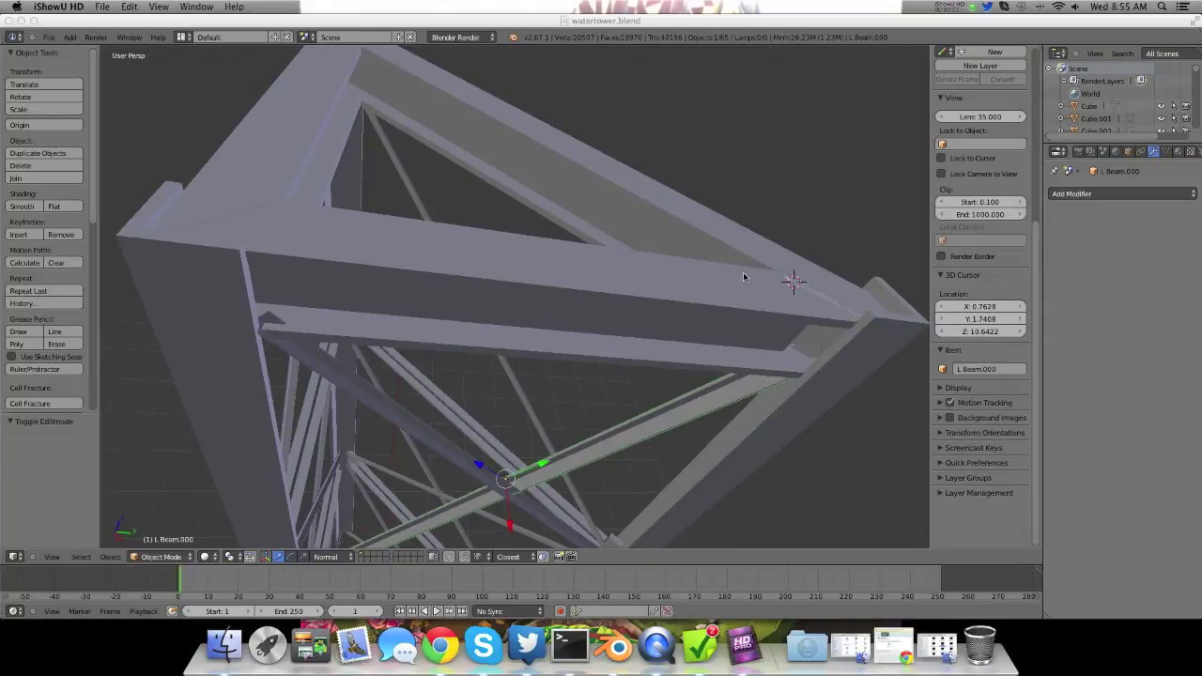
# - Trace the seam between the two top beams with a grease pencil stroke at the tower's corner
pyautogui.click(429, 288)
pyautogui.moveTo(512, 233); pyautogui.dragTo(641, 241, button='middle')
pyautogui.moveTo(540, 428); pyautogui.dragTo(494, 423, button='middle')
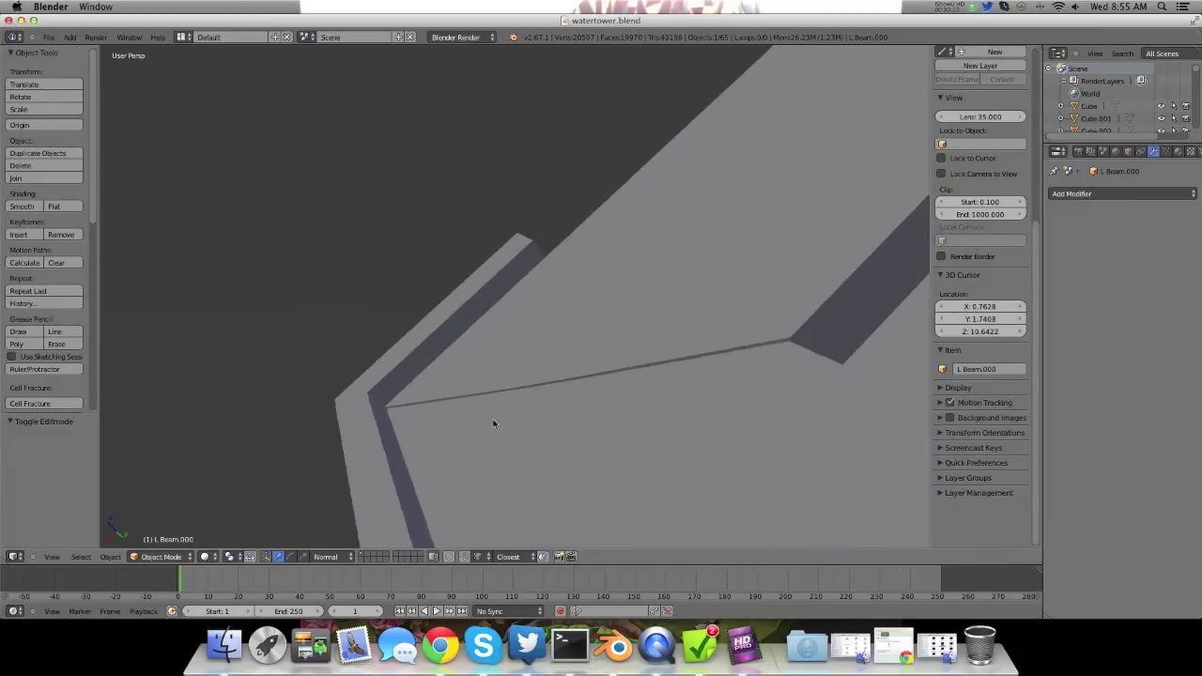
pyautogui.press('d')
pyautogui.moveTo(406, 406); pyautogui.dragTo(699, 361)
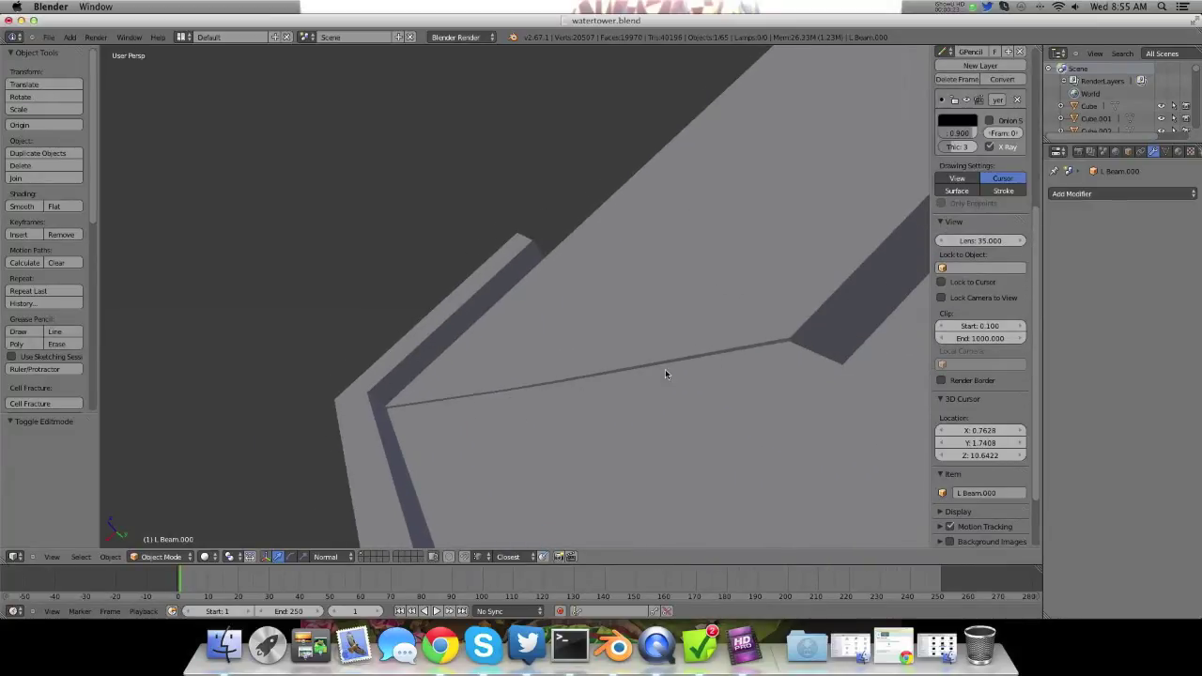
# - Add a plane on the seam at the unwelded beam corner and scale its mesh down to about 0.081
pyautogui.moveTo(664, 369)
pyautogui.mouseDown(button='middle')
pyautogui.moveTo(310, 276)
pyautogui.moveTo(523, 328)
pyautogui.moveTo(511, 356)
pyautogui.moveTo(522, 312)
pyautogui.moveTo(497, 338)
pyautogui.moveTo(524, 314)
pyautogui.moveTo(448, 364)
pyautogui.mouseUp(button='middle')
pyautogui.scroll(6, 522, 312)
pyautogui.scroll(-2, 484, 344)
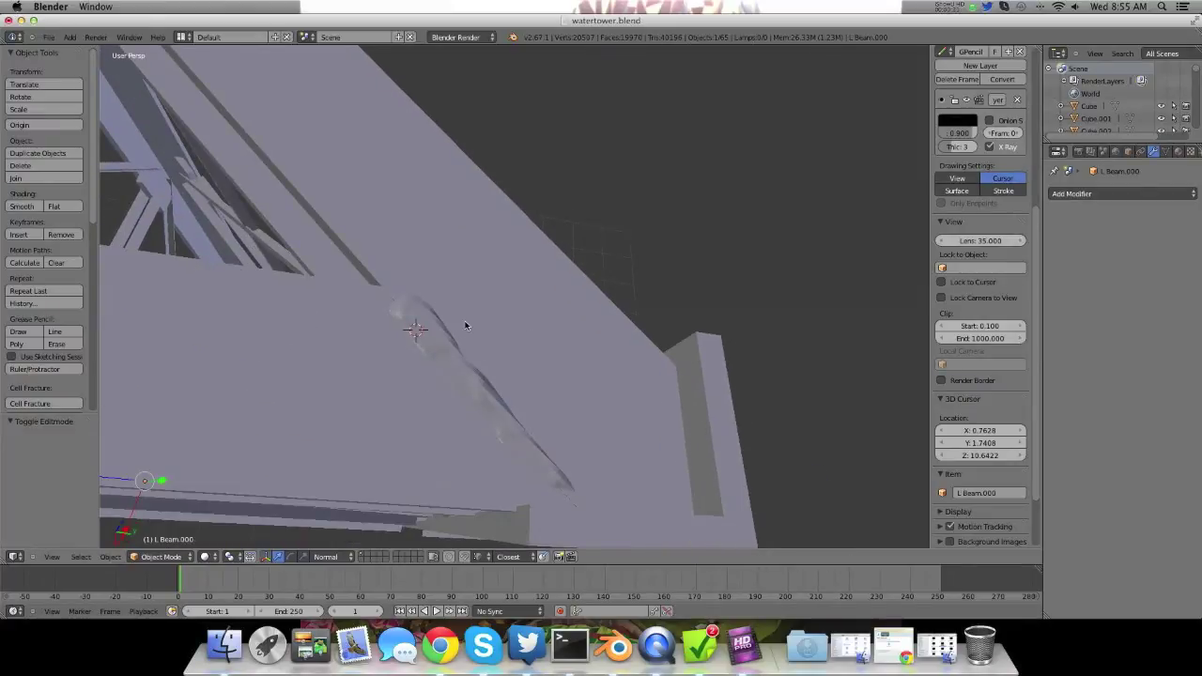
pyautogui.moveTo(483, 386); pyautogui.dragTo(372, 358, button='middle')
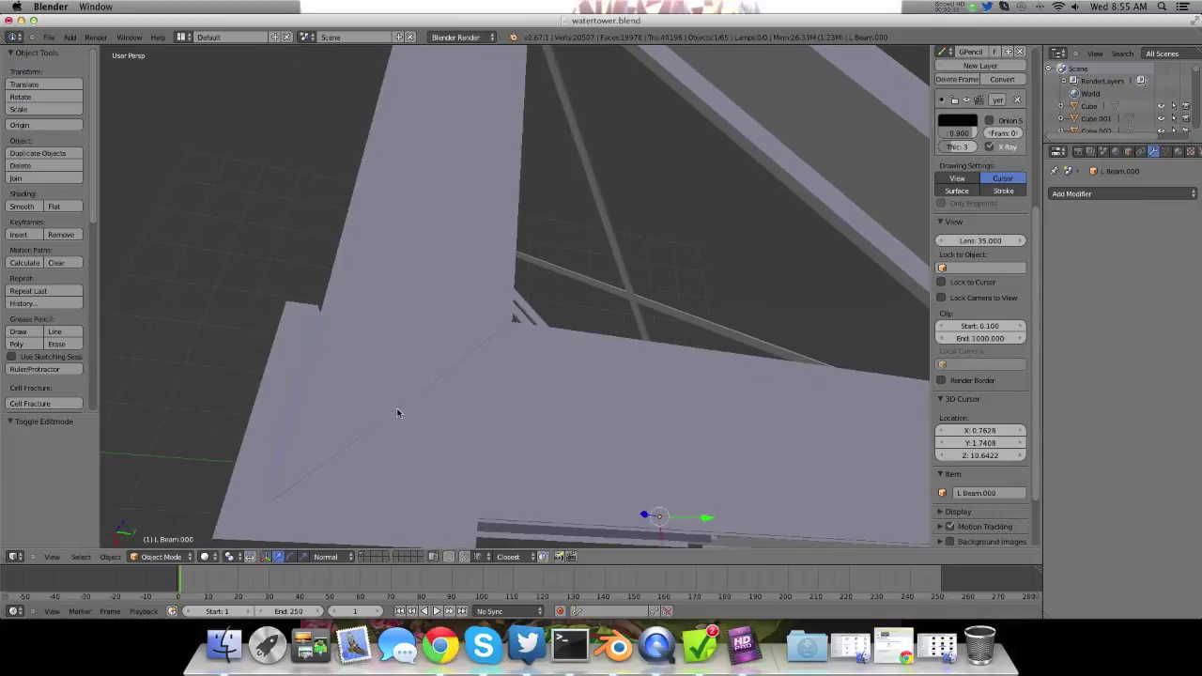
pyautogui.click(401, 401)
pyautogui.hotkey('shift', 'a')
pyautogui.click(438, 416)
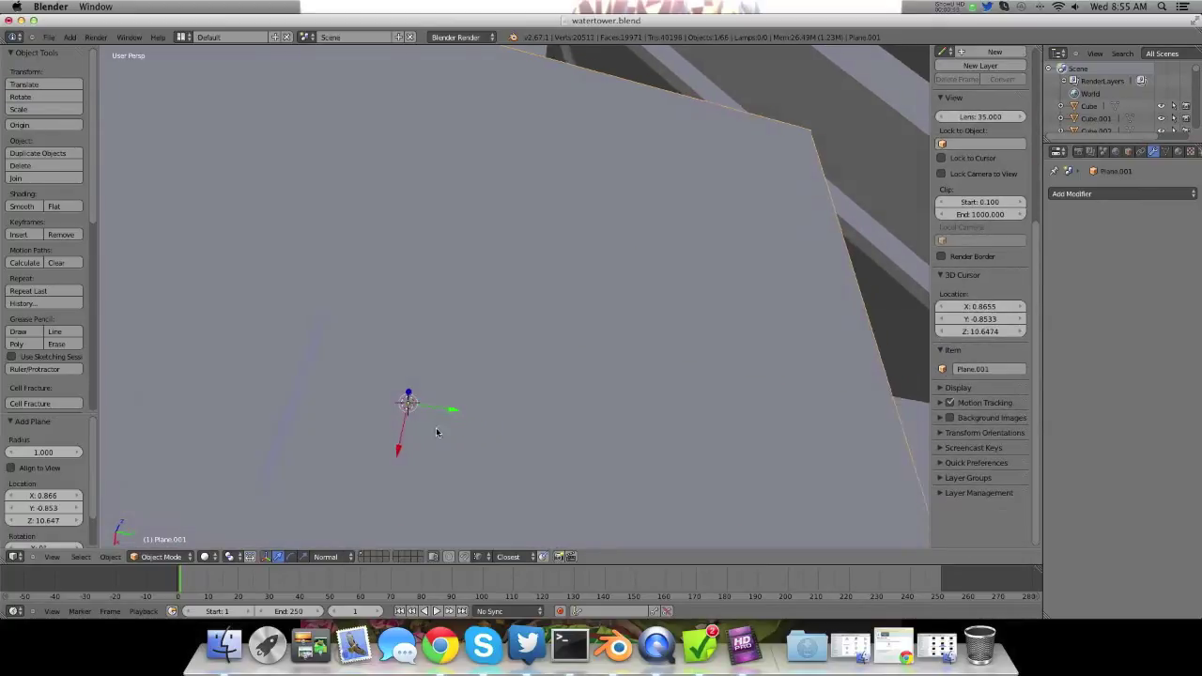
pyautogui.press('Tab')
pyautogui.press('s')
pyautogui.click(447, 397)
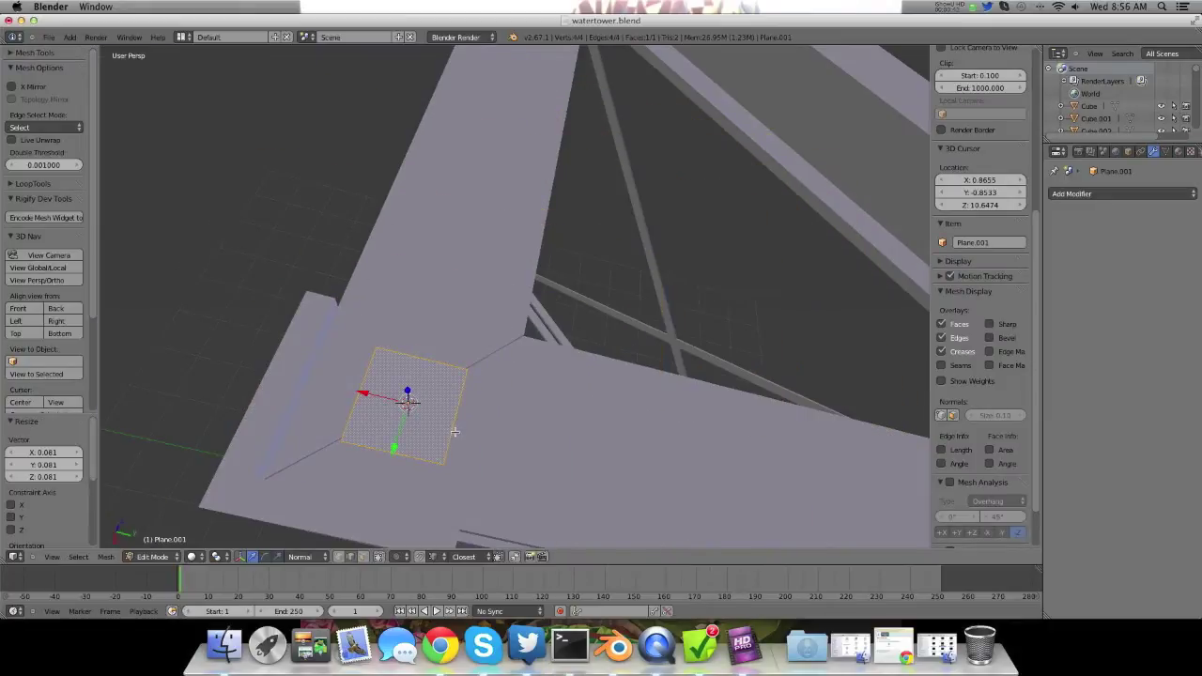
# - Try rotating the plane's mesh about 40° around Z in Edit Mode
pyautogui.press('r')
pyautogui.press('z')
pyautogui.click(483, 402)
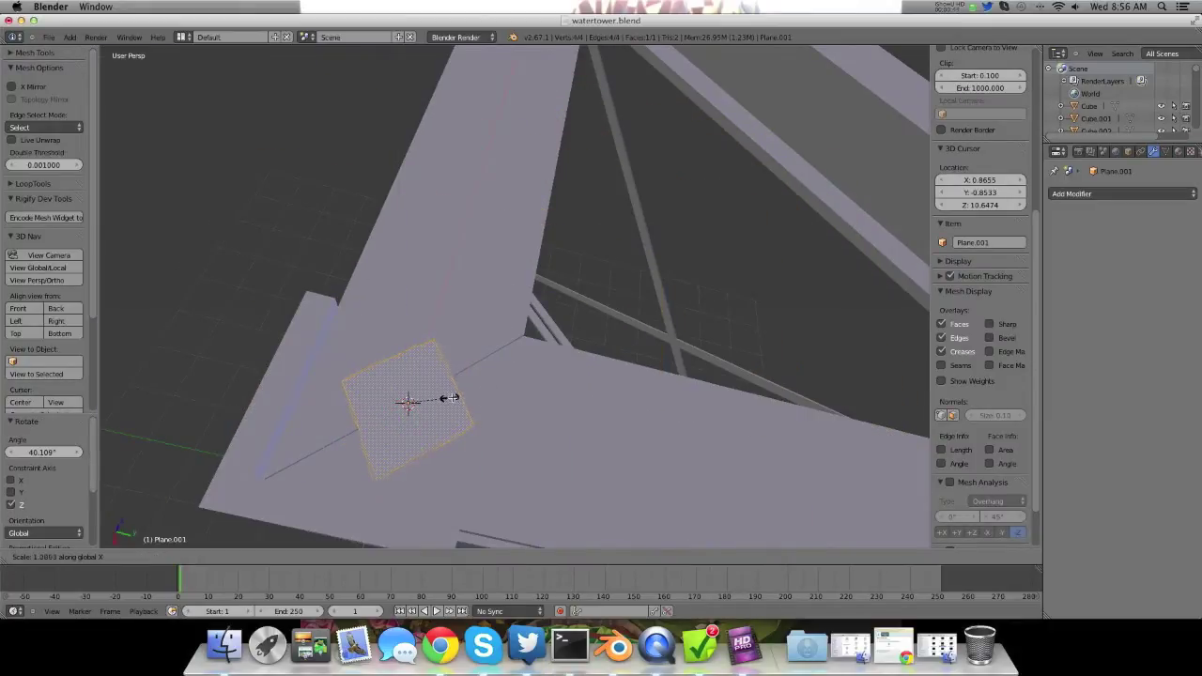
# - Rotate the whole plane around Z in Object Mode to line it up with the diagonal seam
pyautogui.press('Tab')
pyautogui.press('r')
pyautogui.press('z')
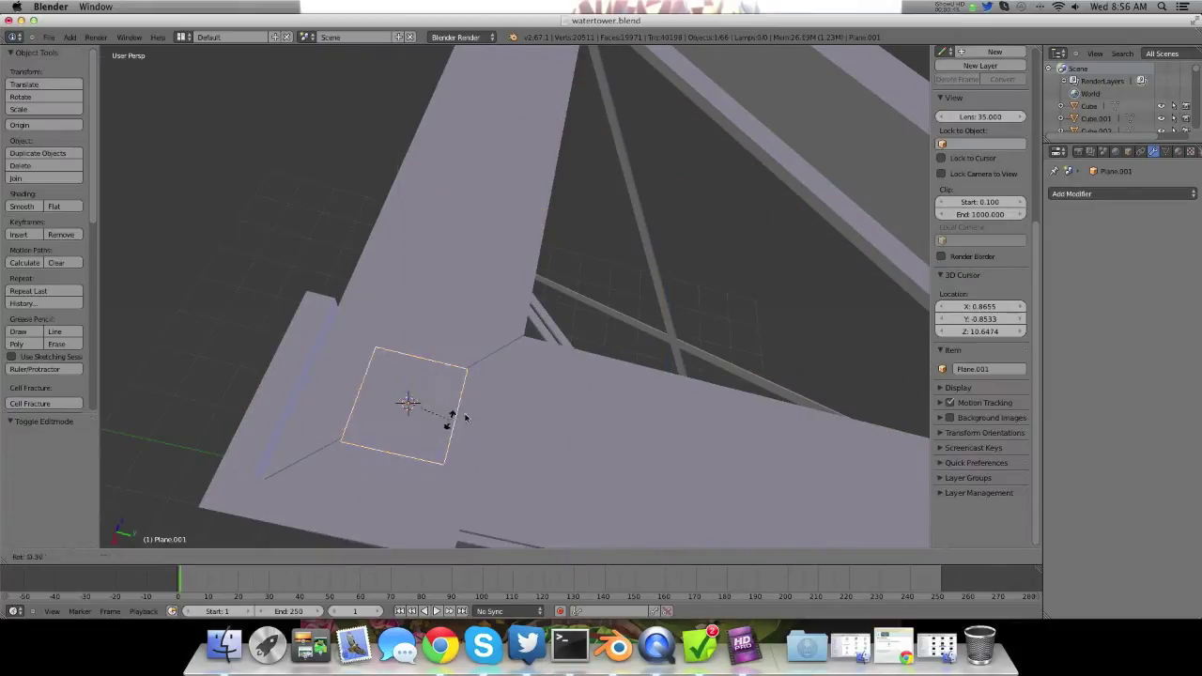
pyautogui.click(465, 385)
# - Stretch the plane's mesh along its own X axis by about 2.2 so it spans the full seam
pyautogui.press('Tab')
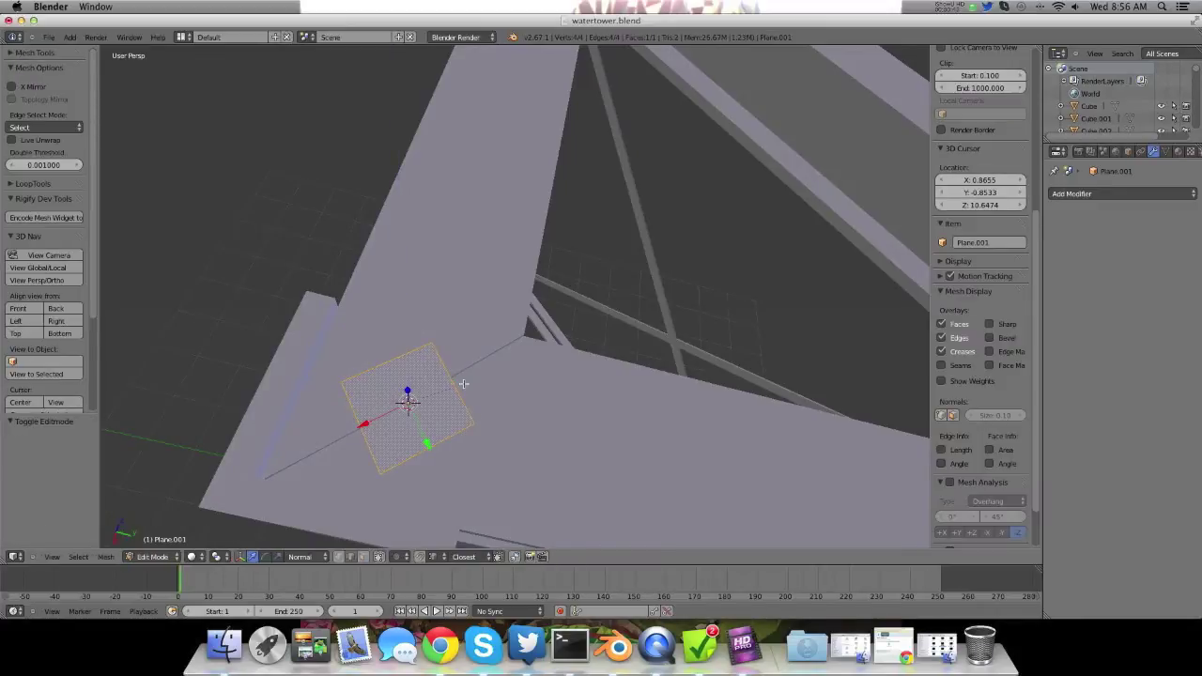
pyautogui.press('s')
pyautogui.press('x')
pyautogui.press('x')
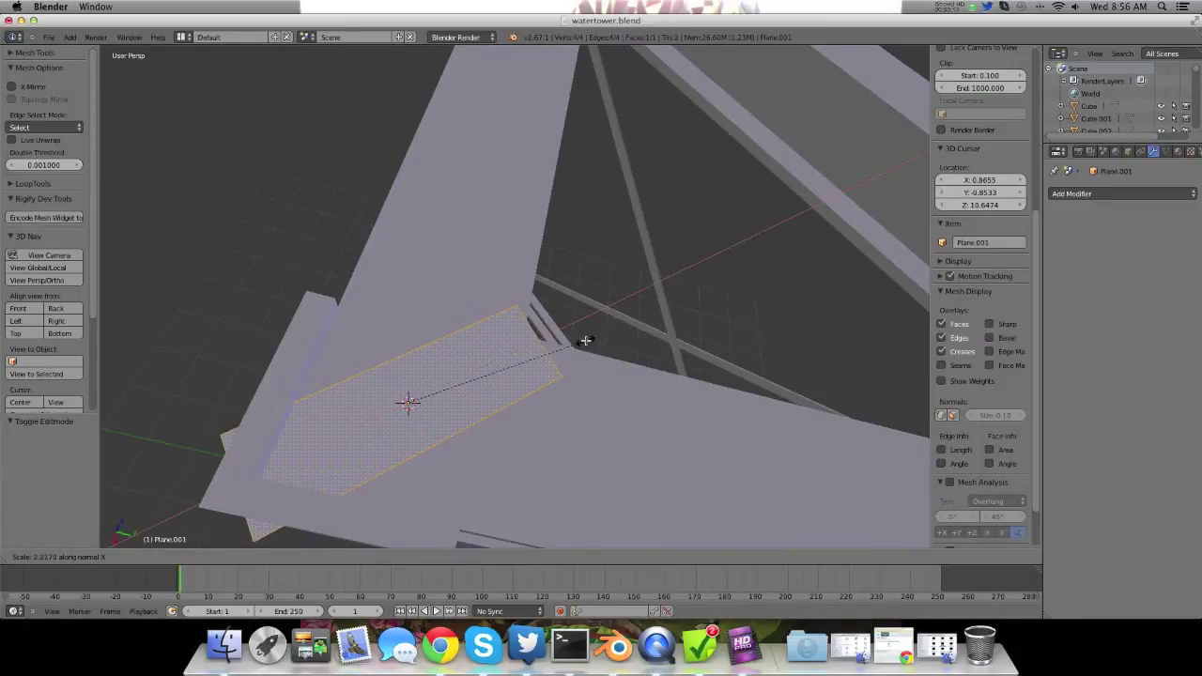
pyautogui.click(585, 338)
# - Fine-tune the plane's rotation around Z and lower it 0.011 to sit just beneath the beam surface
pyautogui.moveTo(585, 338); pyautogui.dragTo(310, 307, button='middle')
pyautogui.press('Tab')
pyautogui.press('r')
pyautogui.press('z')
pyautogui.click(491, 419)
pyautogui.press('g')
pyautogui.press('z')
pyautogui.click(321, 306)
# - Sketch a grease pencil line beside the plane in side view, erase it, and inspect the plane's placement
pyautogui.press('d')
pyautogui.moveTo(369, 430); pyautogui.dragTo(475, 418)
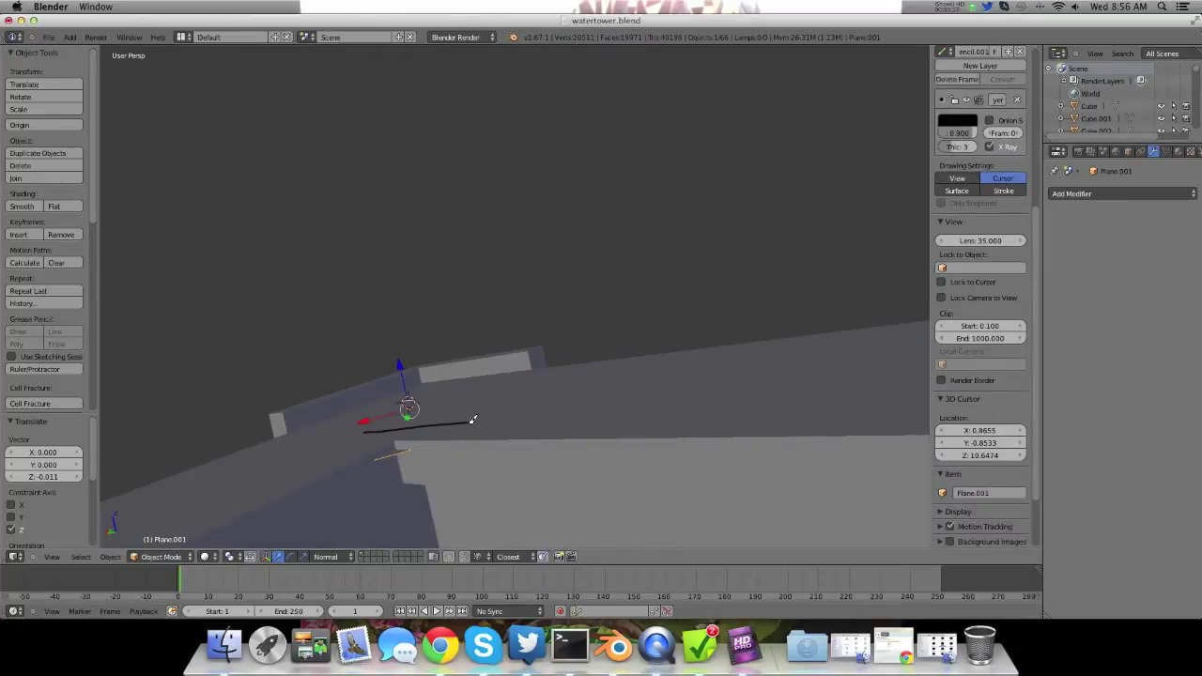
pyautogui.moveTo(446, 419)
pyautogui.mouseDown(button='right')
pyautogui.moveTo(385, 417)
pyautogui.moveTo(512, 417)
pyautogui.mouseUp(button='right')
pyautogui.moveTo(479, 379); pyautogui.dragTo(503, 385, button='middle')
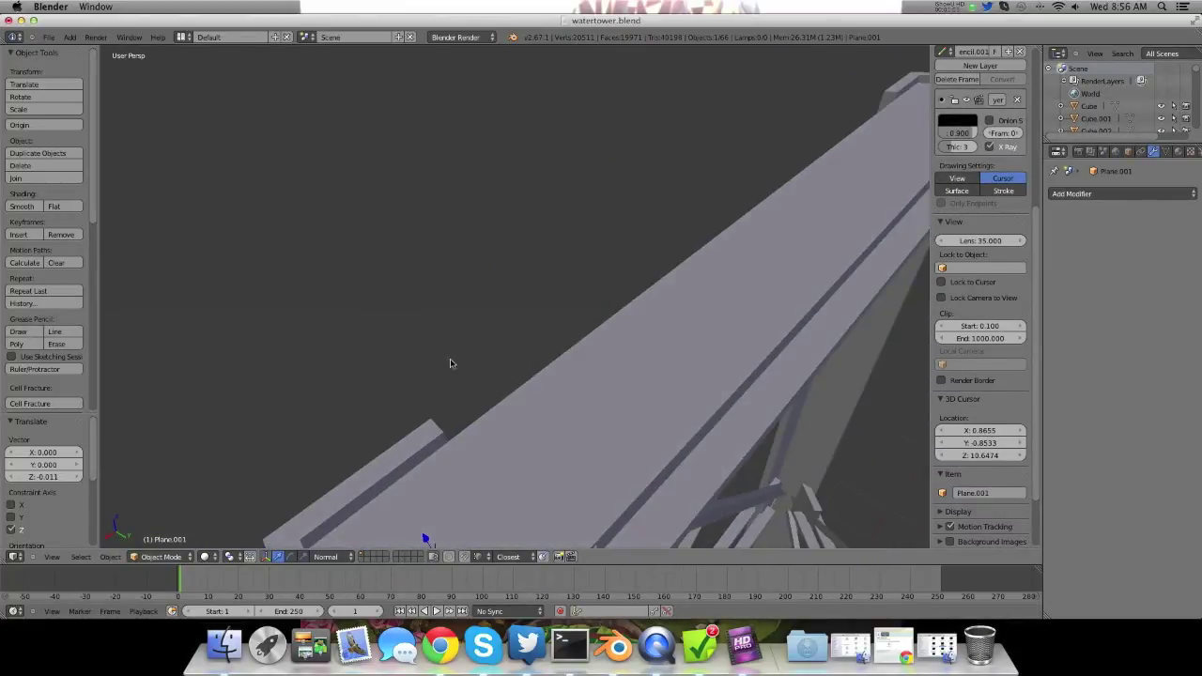
pyautogui.moveTo(436, 359); pyautogui.dragTo(401, 210, button='middle')
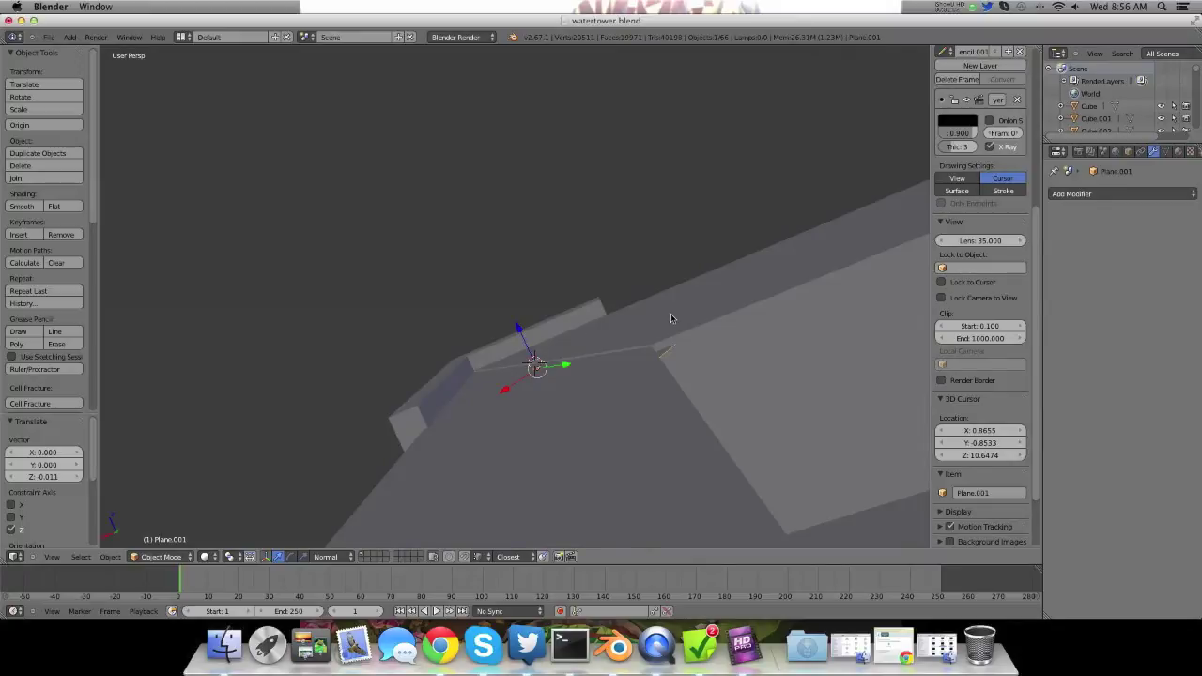
pyautogui.moveTo(614, 403); pyautogui.dragTo(685, 385, button='middle')
# - Try dividing the plane along its length with 12 loop cuts
pyautogui.click(1067, 193)
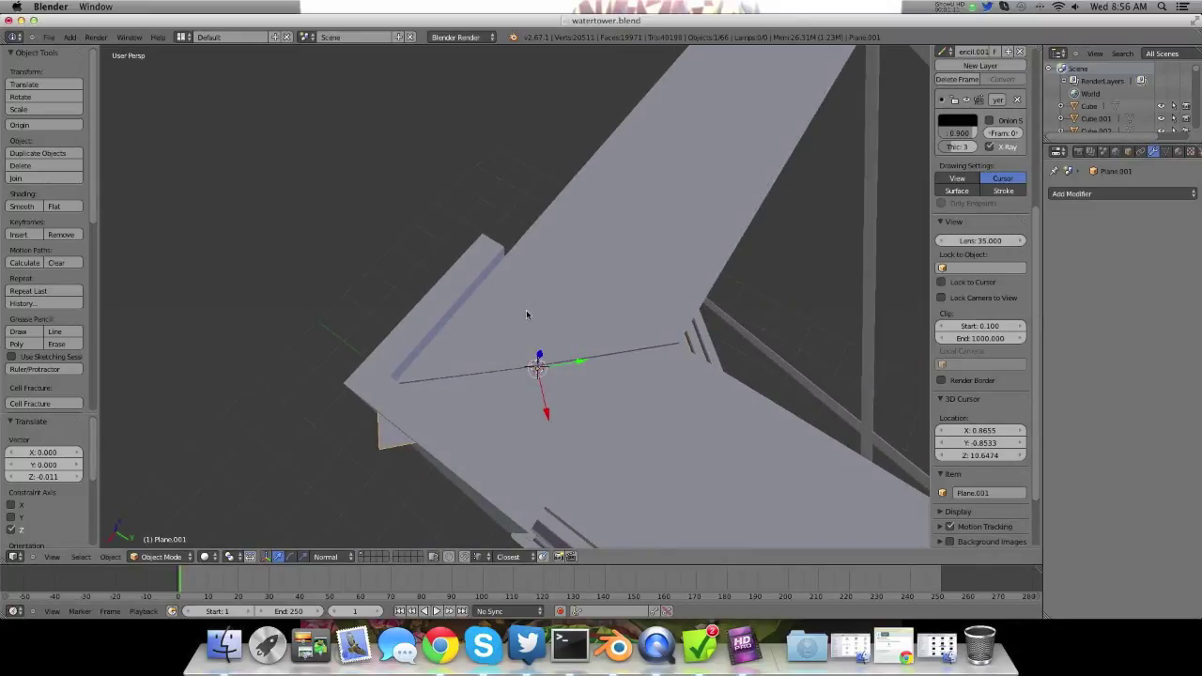
pyautogui.press('Tab')
pyautogui.hotkey('ctrl', 'r')
pyautogui.scroll(11, 524, 329)
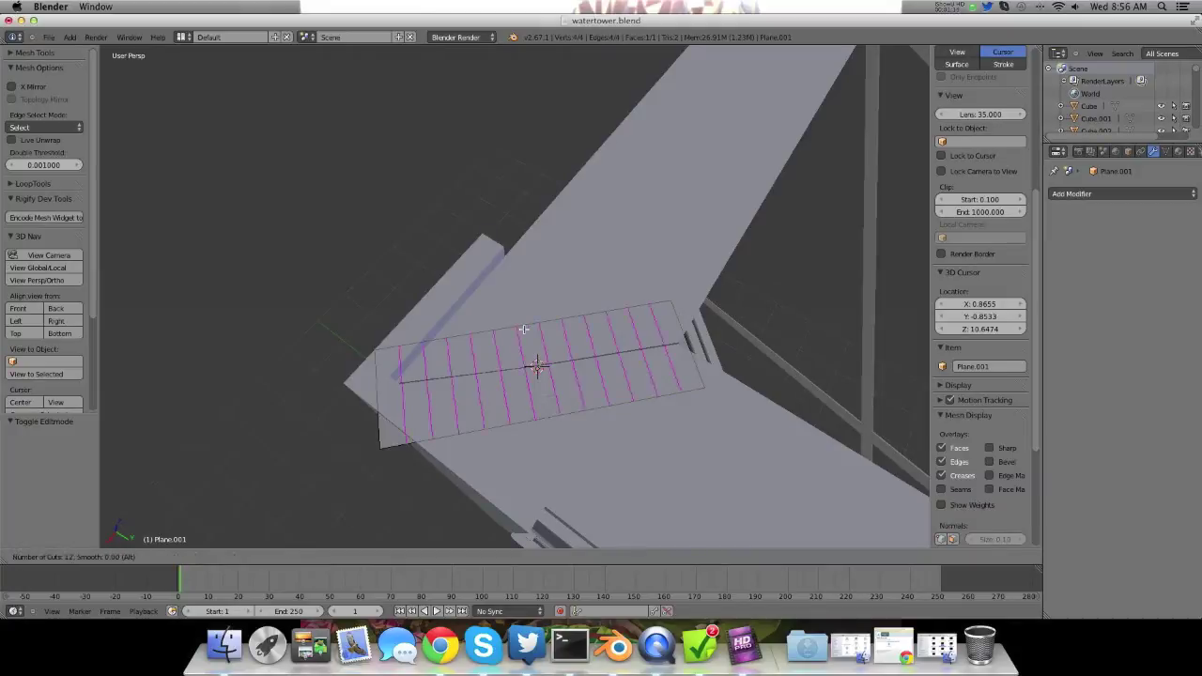
pyautogui.click(525, 328)
pyautogui.rightClick(540, 315)
# - Divide the plane into three sections with two evenly spaced loop cuts across its length
pyautogui.hotkey('ctrl', 'r')
pyautogui.scroll(1, 536, 357)
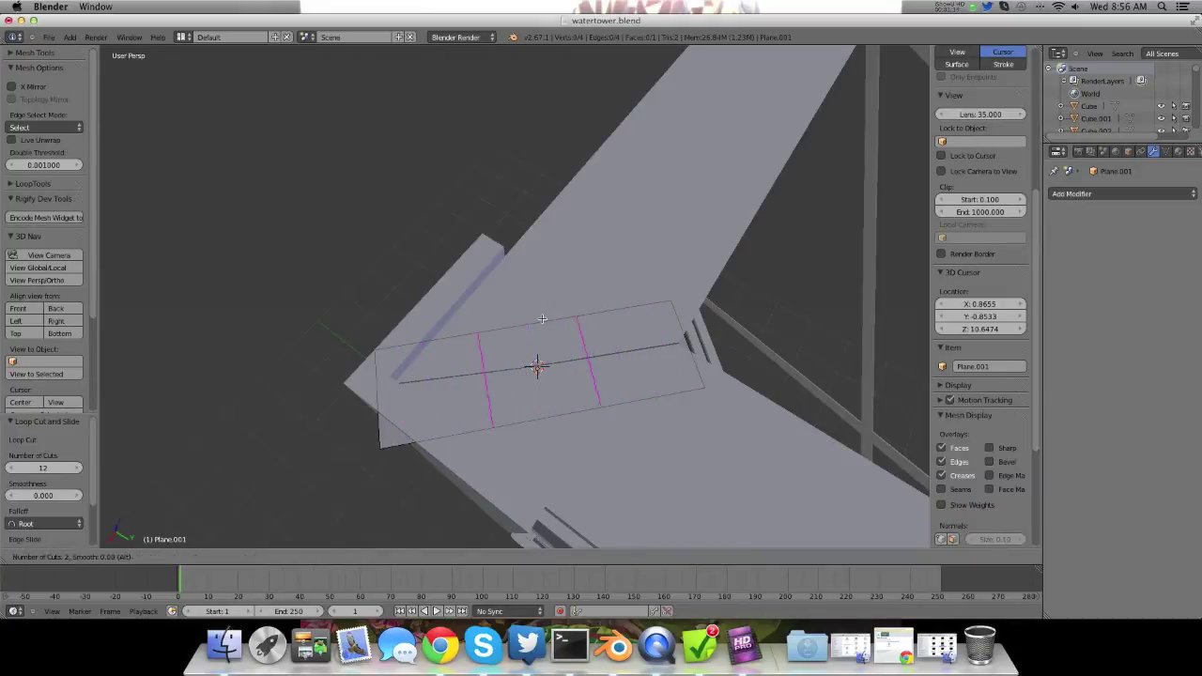
pyautogui.click(536, 362)
pyautogui.rightClick(536, 362)
pyautogui.moveTo(536, 362); pyautogui.dragTo(476, 383, button='middle')
pyautogui.press('Tab')
# - Crease the plane's short end edge at the inner corner of the beams to 1
pyautogui.click(1122, 193)
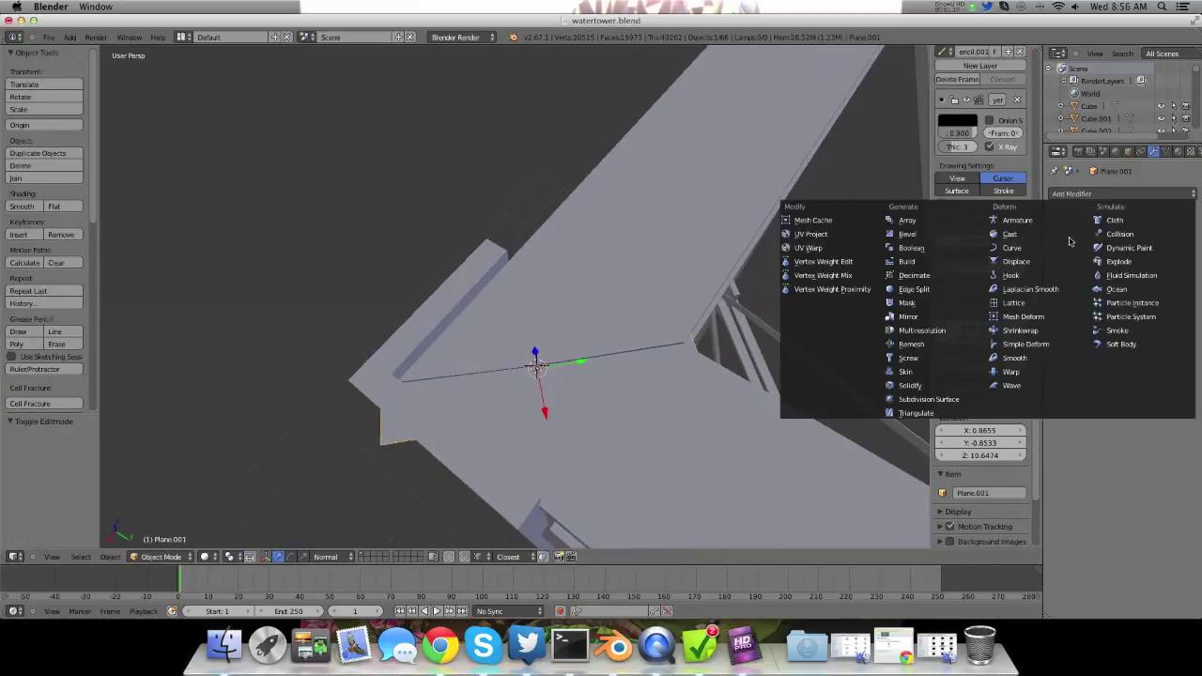
pyautogui.press('Tab')
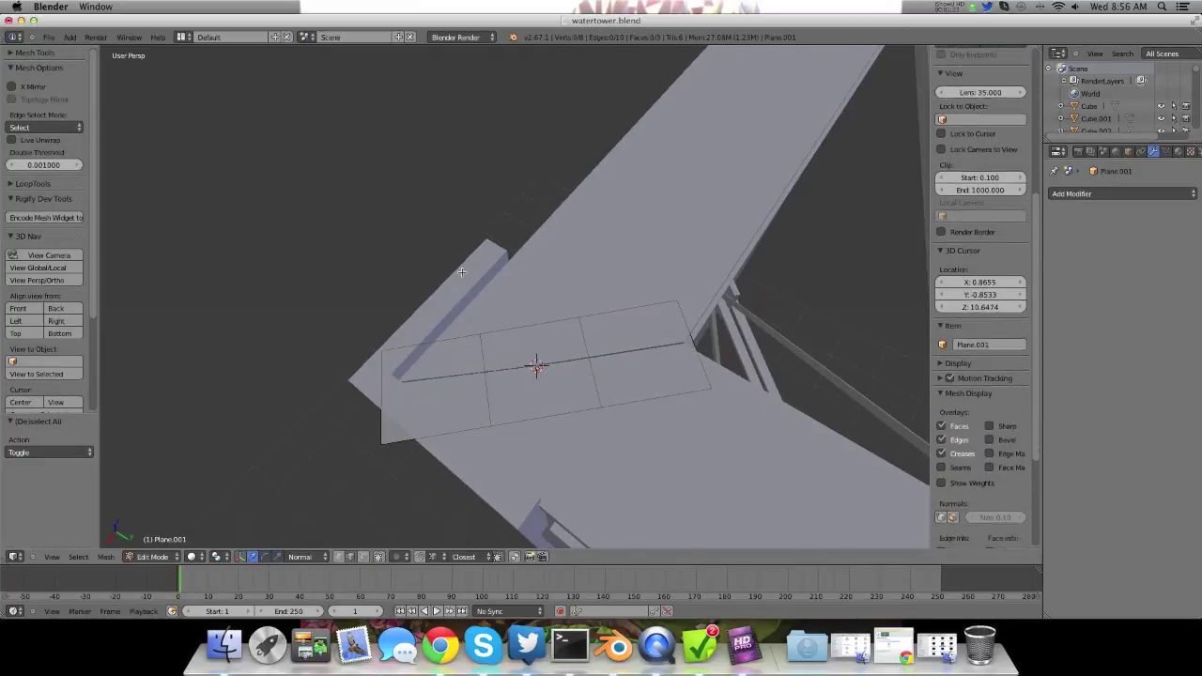
pyautogui.rightClick(692, 362)
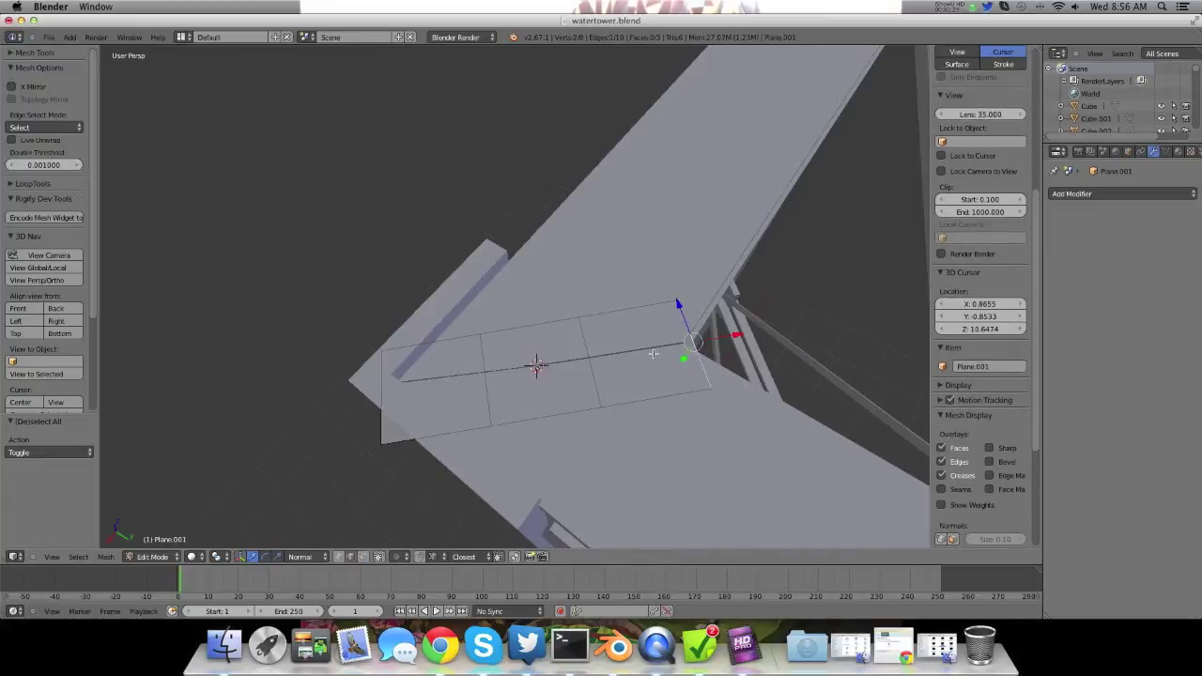
pyautogui.hotkey('shift', 'e')
pyautogui.write('1')
pyautogui.press('Return')
# - Crease the plane's long side edges and its short outer end edge to 1
pyautogui.press('a')
pyautogui.press('a')
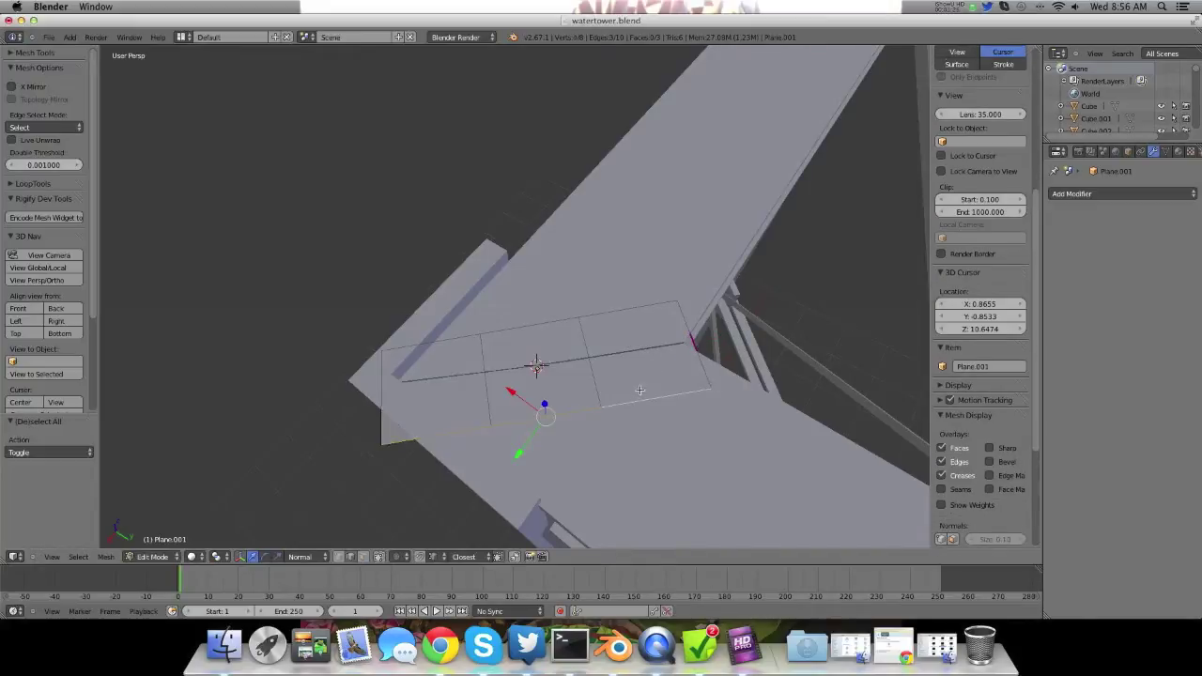
pyautogui.hotkey('shift', 'e')
pyautogui.press('Return')
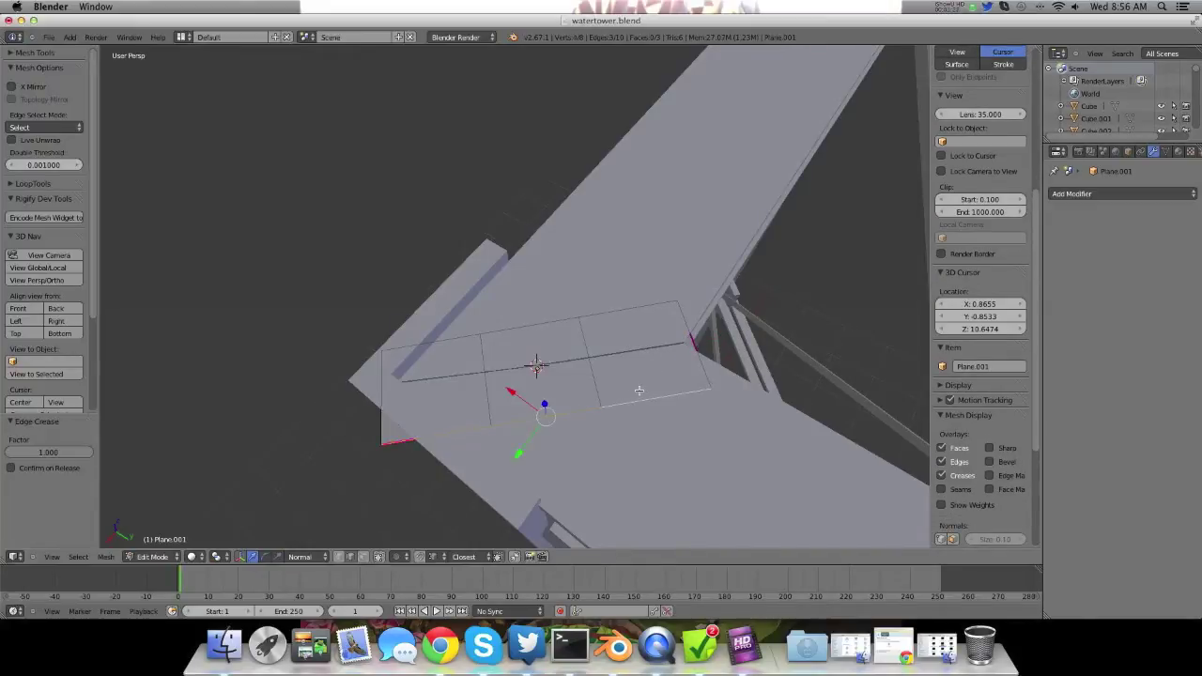
pyautogui.press('a')
pyautogui.rightClick(372, 401)
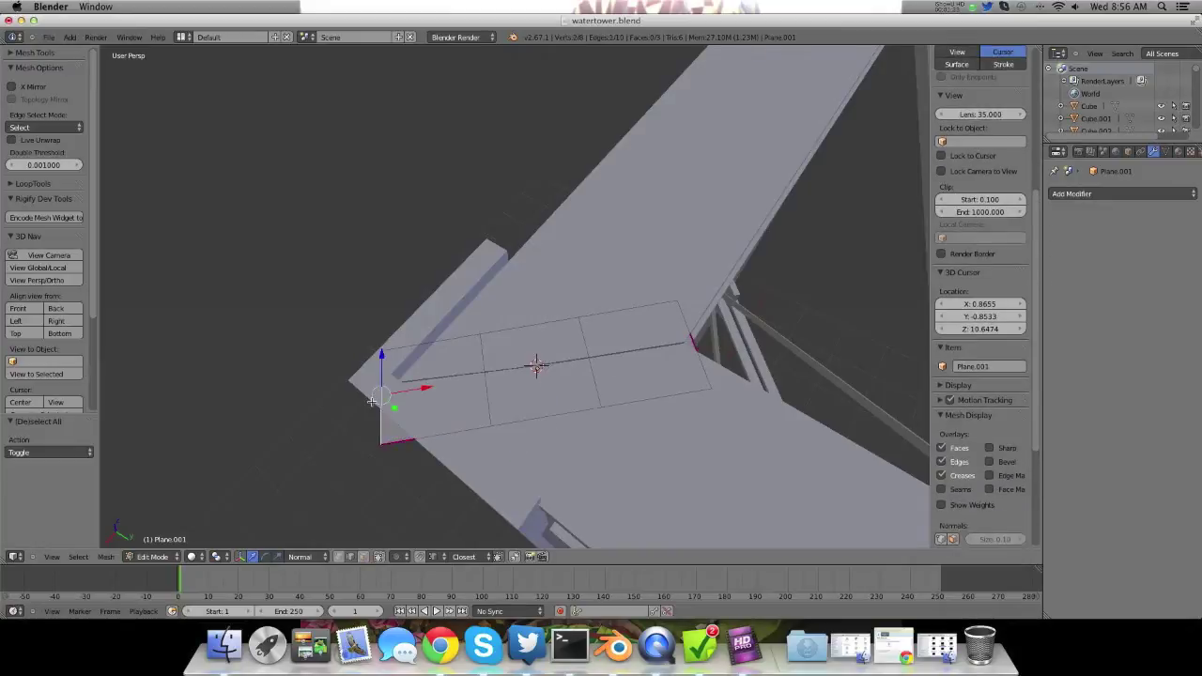
pyautogui.hotkey('shift', 'e')
pyautogui.press('Return')
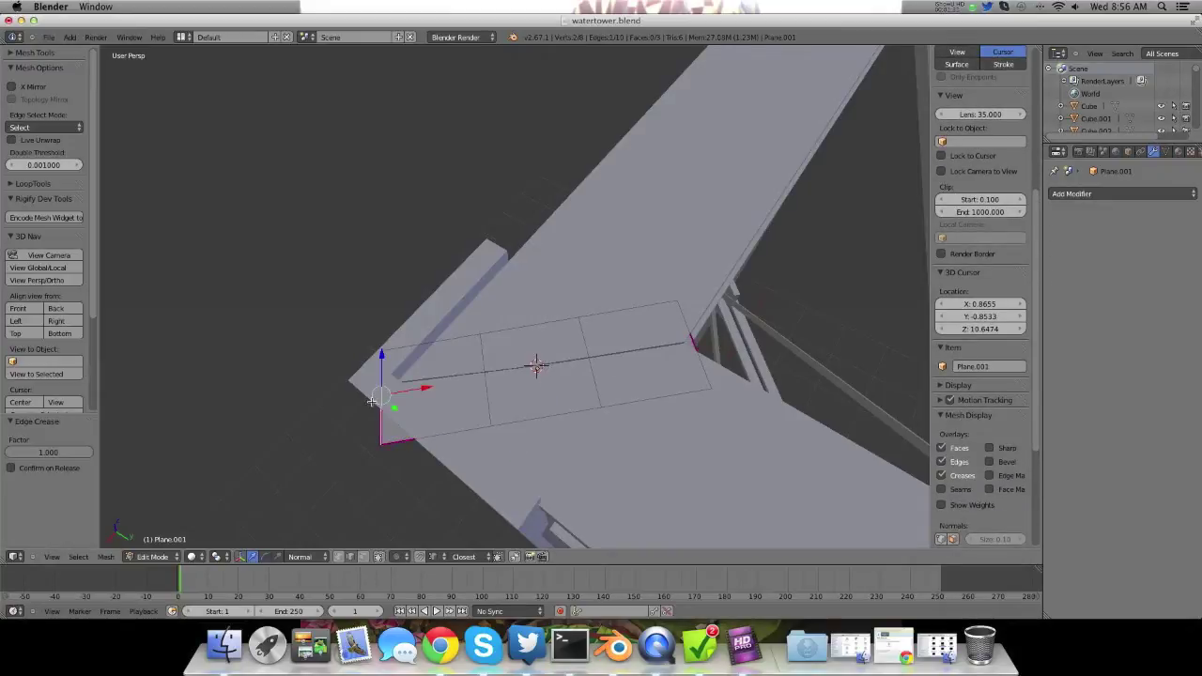
# - Add a Multiresolution modifier to the plane and subdivide it four times with Catmull-Clark
pyautogui.press('Tab')
pyautogui.click(1070, 193)
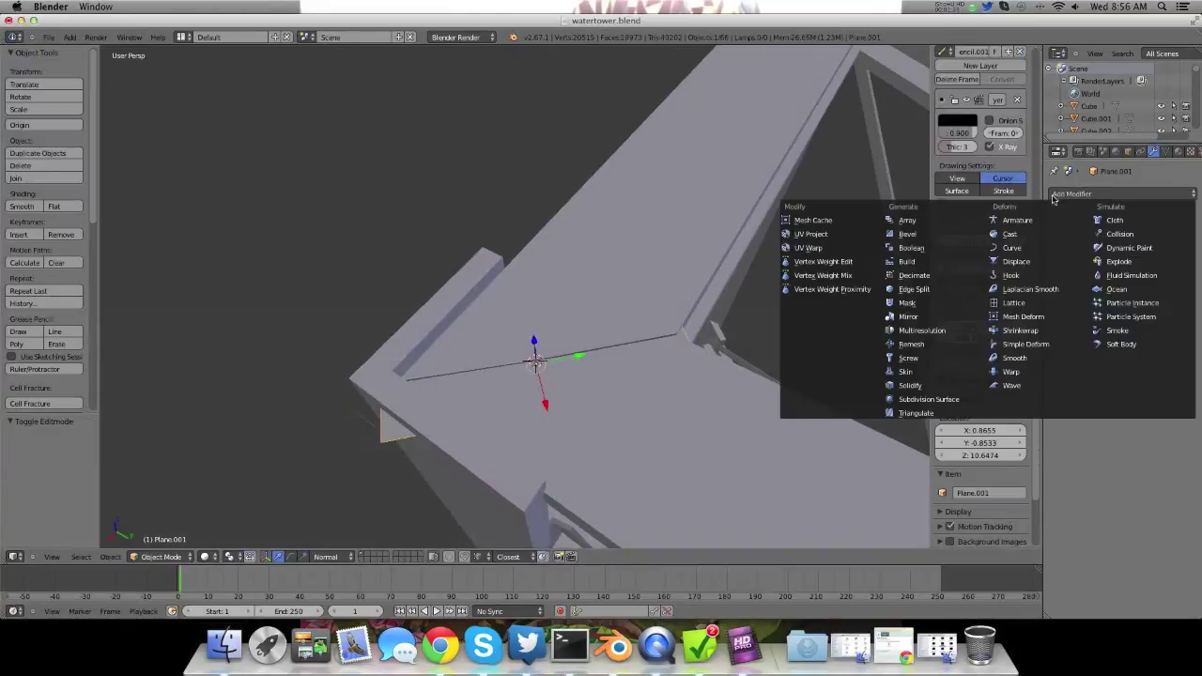
pyautogui.click(939, 318)
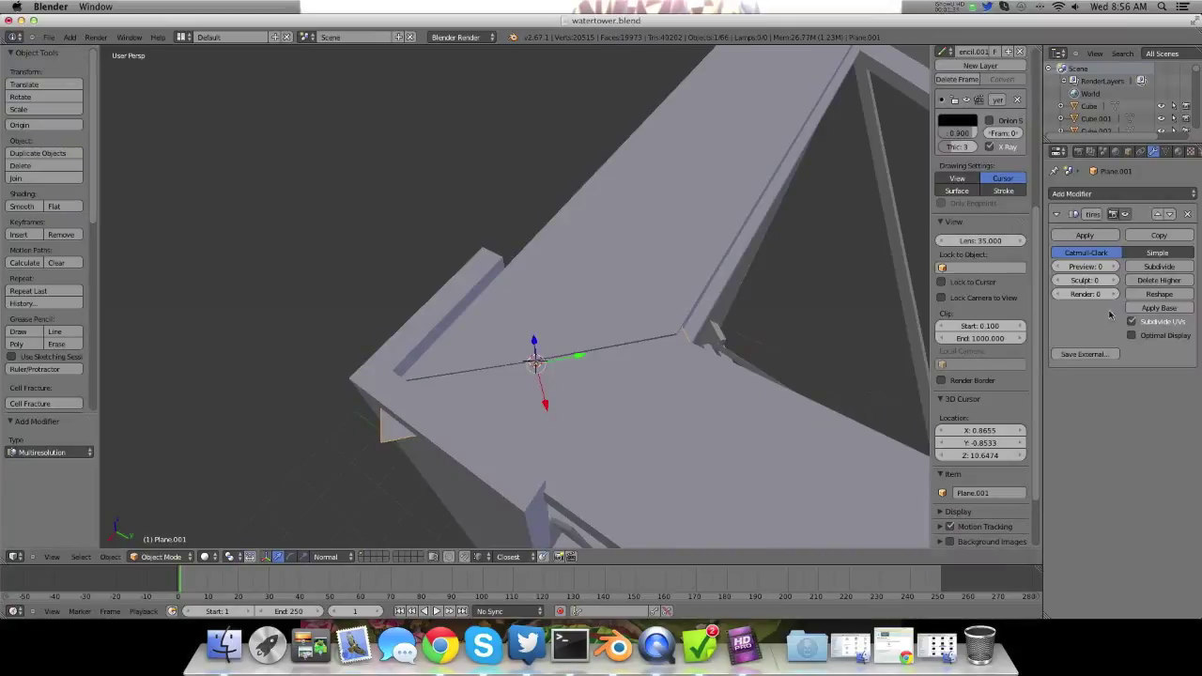
pyautogui.click(1143, 267)
pyautogui.click(1142, 268)
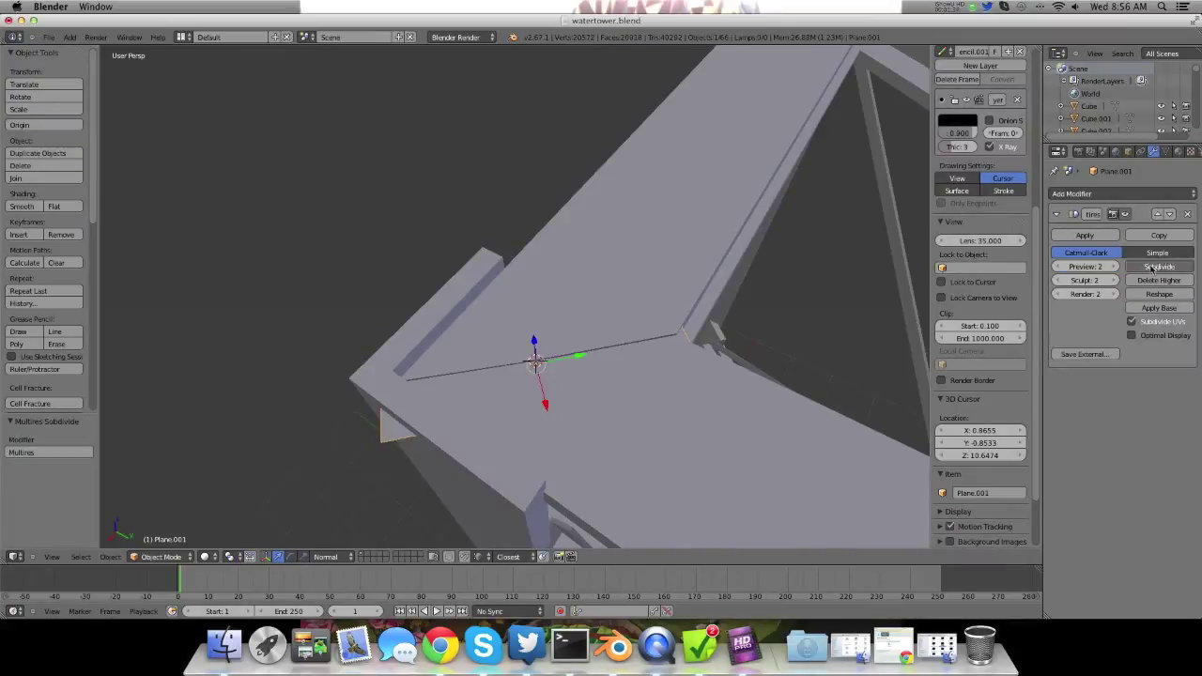
pyautogui.click(1142, 268)
pyautogui.click(1142, 267)
# - Check the plane's mesh density in wireframe and subdivide it once more to level 5
pyautogui.press('z')
pyautogui.moveTo(591, 325)
pyautogui.mouseDown(button='middle')
pyautogui.moveTo(584, 417)
pyautogui.moveTo(595, 370)
pyautogui.moveTo(643, 316)
pyautogui.moveTo(679, 397)
pyautogui.moveTo(671, 376)
pyautogui.mouseUp(button='middle')
pyautogui.press('z')
pyautogui.click(1158, 267)
pyautogui.moveTo(780, 361); pyautogui.dragTo(726, 362, button='middle')
pyautogui.press('z')
pyautogui.moveTo(610, 362)
pyautogui.mouseDown(button='middle')
pyautogui.moveTo(554, 423)
pyautogui.moveTo(575, 395)
pyautogui.moveTo(451, 450)
pyautogui.mouseUp(button='middle')
pyautogui.press('z')
# - Switch the plane to Sculpt Mode and set the brush radius to 39 over the seam
pyautogui.click(161, 555)
pyautogui.click(162, 517)
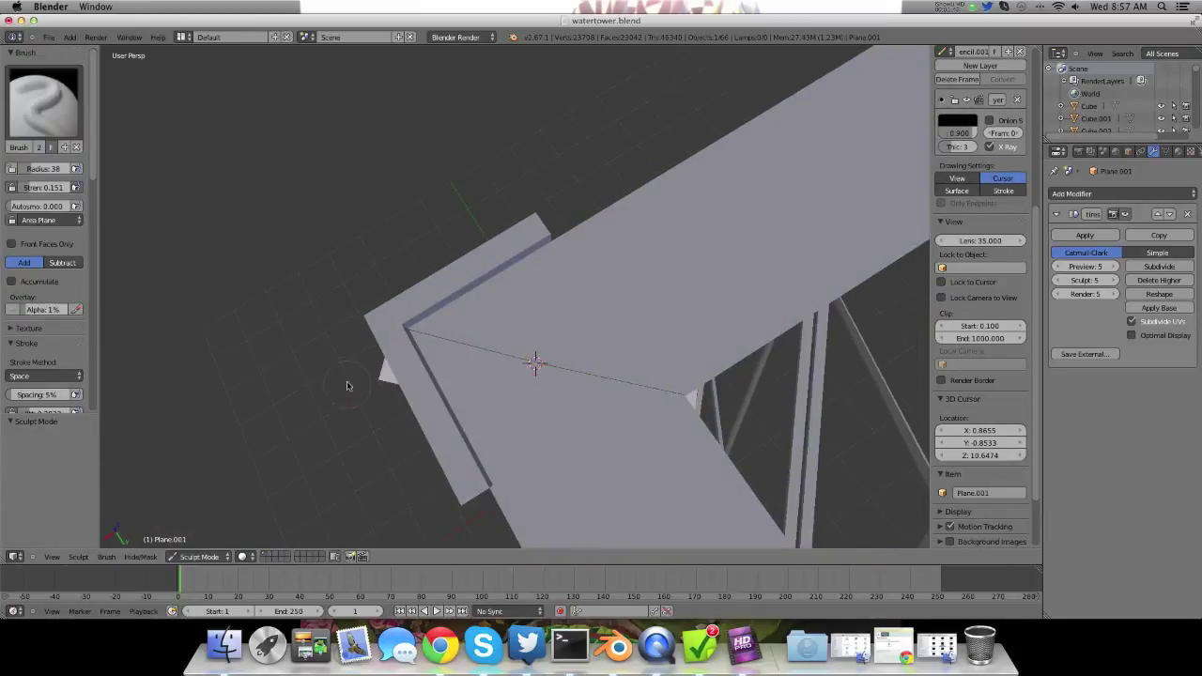
pyautogui.click(472, 335)
pyautogui.moveTo(403, 342)
pyautogui.mouseDown(button='middle')
pyautogui.moveTo(568, 376)
pyautogui.moveTo(397, 354)
pyautogui.mouseUp(button='middle')
pyautogui.moveTo(614, 366); pyautogui.dragTo(711, 344, button='middle')
pyautogui.moveTo(448, 384); pyautogui.dragTo(493, 407, button='middle')
pyautogui.press('f')
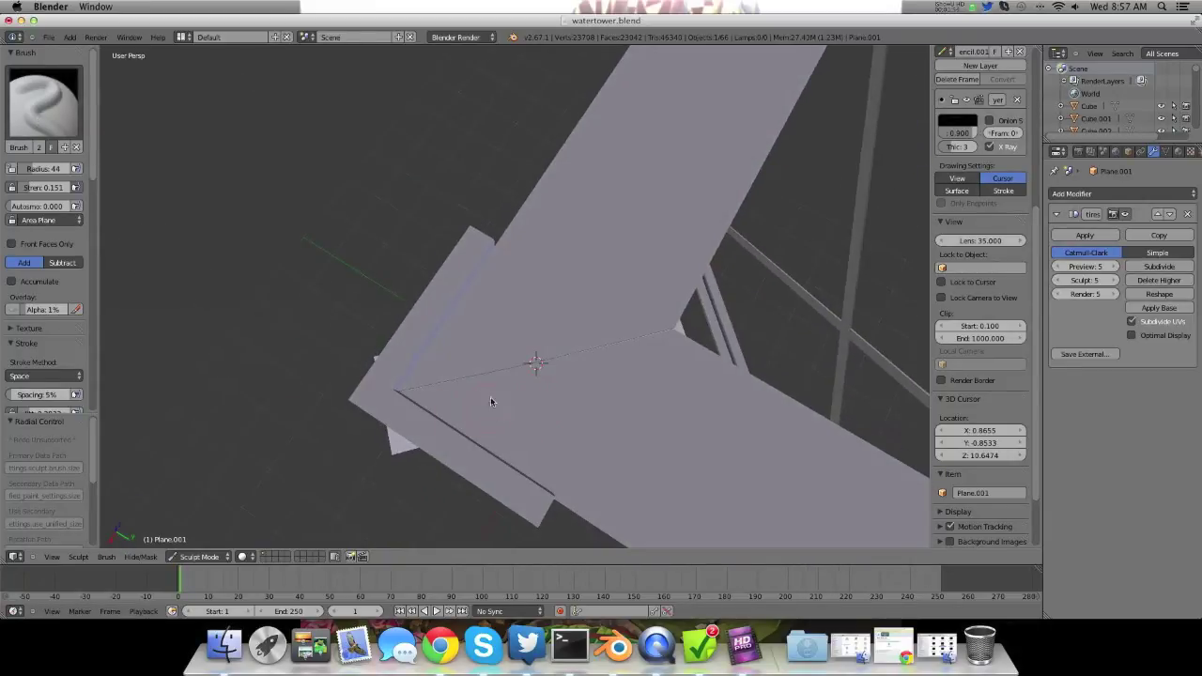
pyautogui.click(415, 390)
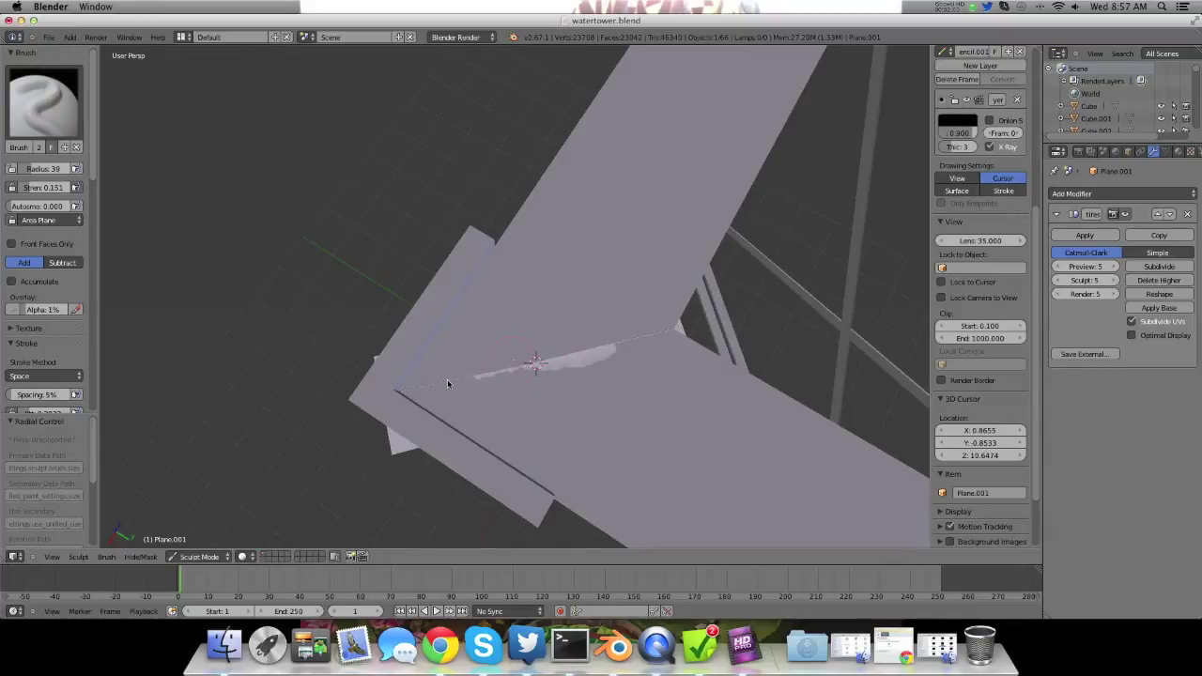
# - Sculpt a raised weld bead along the seam, reducing the brush radius to 24 to fill in both ends
pyautogui.moveTo(447, 383); pyautogui.dragTo(444, 385)
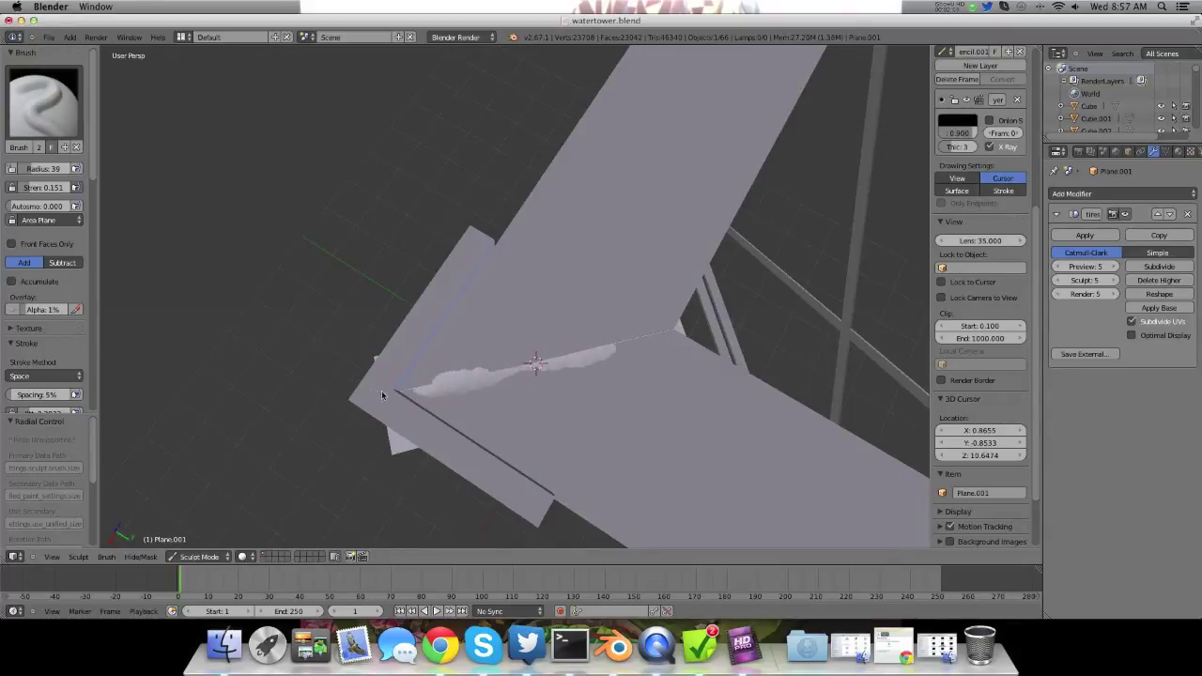
pyautogui.press('f')
pyautogui.click(413, 393)
pyautogui.press('f')
pyautogui.click(417, 393)
pyautogui.moveTo(429, 390); pyautogui.dragTo(397, 393)
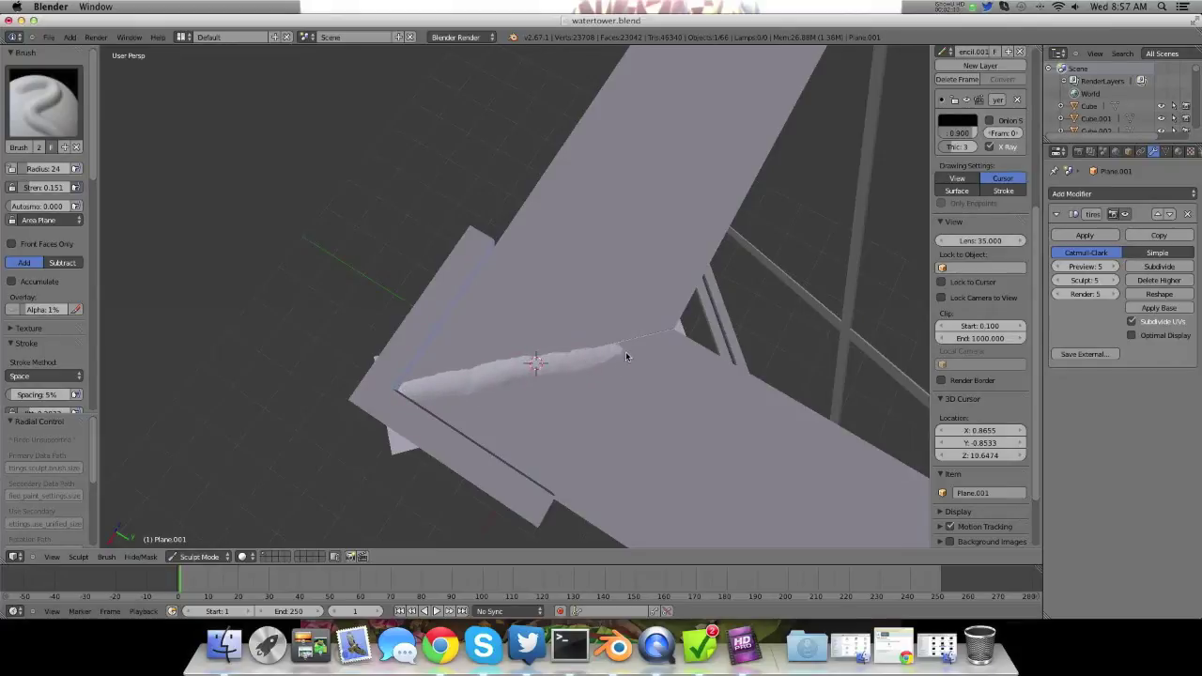
pyautogui.moveTo(654, 343); pyautogui.dragTo(663, 334)
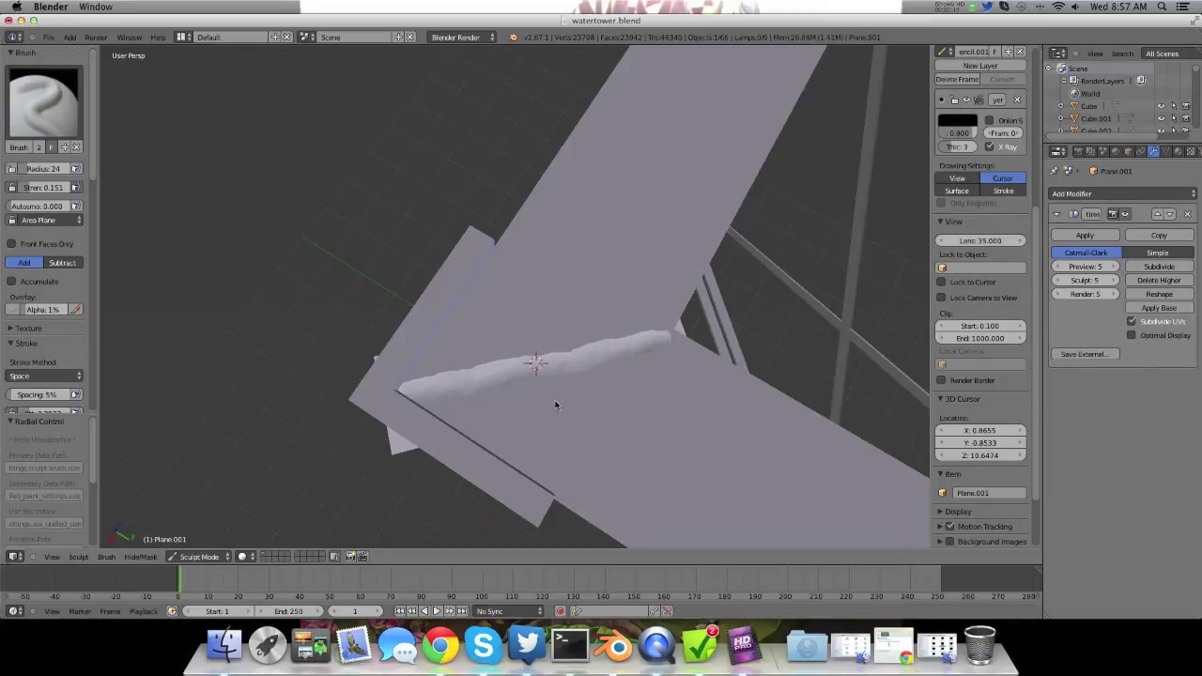
# - Sketch curved ripple marks on the weld bead with grease pencil, remove them, and undo the accidental brush change
pyautogui.moveTo(554, 405); pyautogui.dragTo(515, 268, button='middle')
pyautogui.scroll(8, 516, 340)
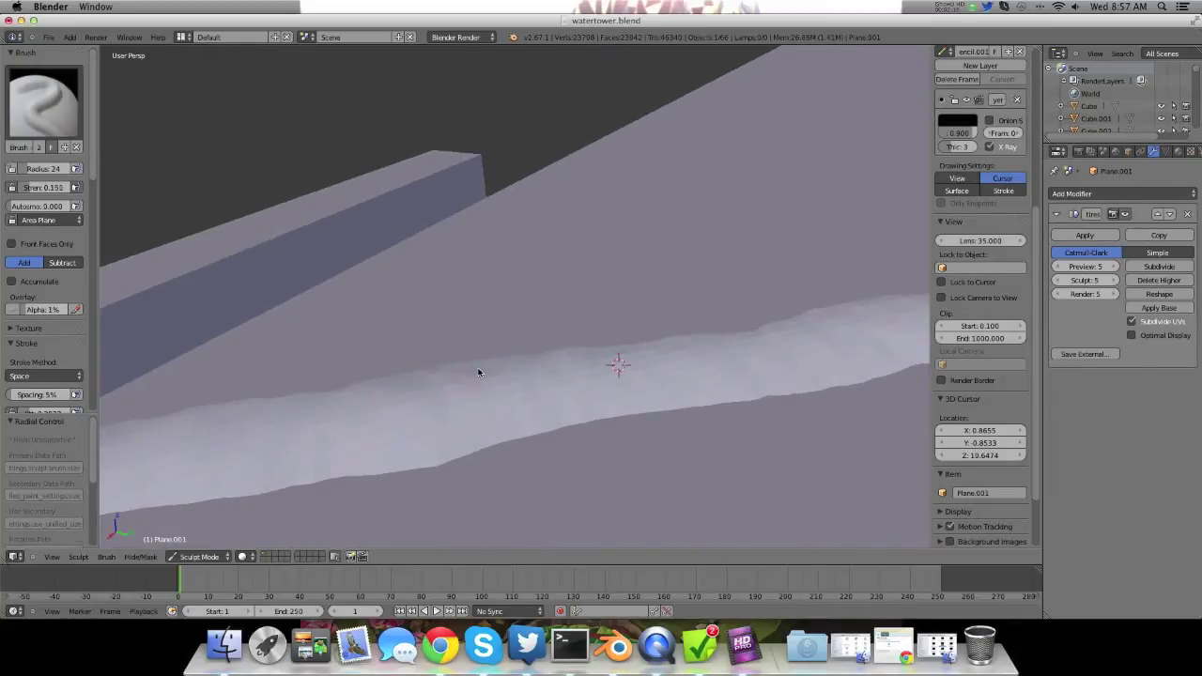
pyautogui.press('d')
pyautogui.moveTo(477, 362); pyautogui.dragTo(494, 410)
pyautogui.press('d')
pyautogui.moveTo(517, 356); pyautogui.dragTo(560, 410)
pyautogui.press('d')
pyautogui.moveTo(560, 410); pyautogui.dragTo(541, 374, button='right')
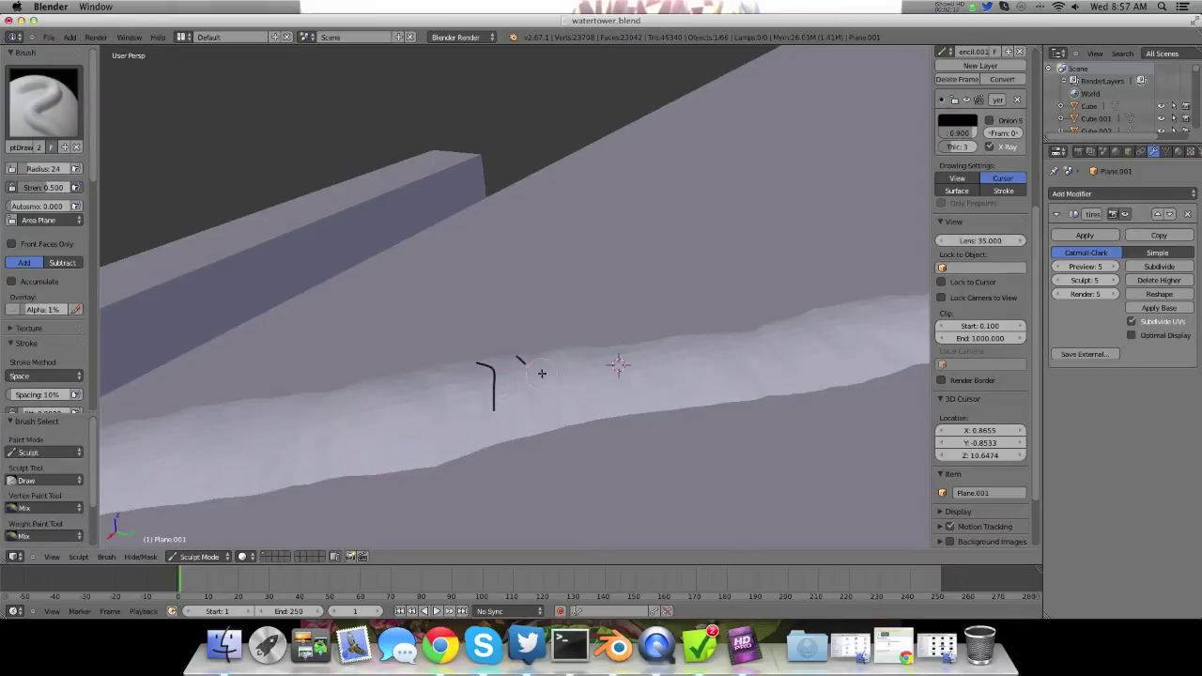
pyautogui.hotkey('ctrl', 'z')
pyautogui.moveTo(457, 421)
pyautogui.mouseDown(button='middle')
pyautogui.moveTo(501, 327)
pyautogui.moveTo(473, 354)
pyautogui.moveTo(473, 328)
pyautogui.moveTo(475, 384)
pyautogui.moveTo(477, 341)
pyautogui.moveTo(472, 354)
pyautogui.mouseUp(button='middle')
pyautogui.scroll(-10, 507, 347)
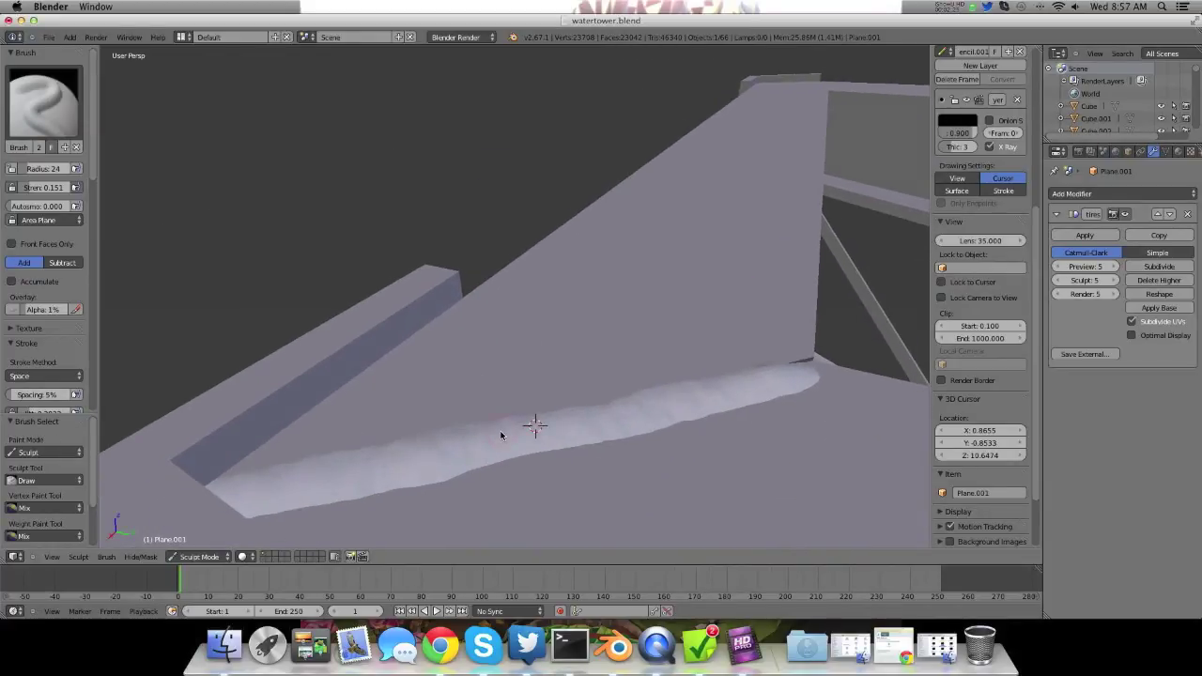
# - Switch back from the SculptDraw brush to the preset named Brush and set its radius to 32 over the weld bead
pyautogui.scroll(-3, 547, 419)
pyautogui.moveTo(546, 438); pyautogui.dragTo(531, 388, button='middle')
pyautogui.scroll(4, 528, 403)
pyautogui.press('x')
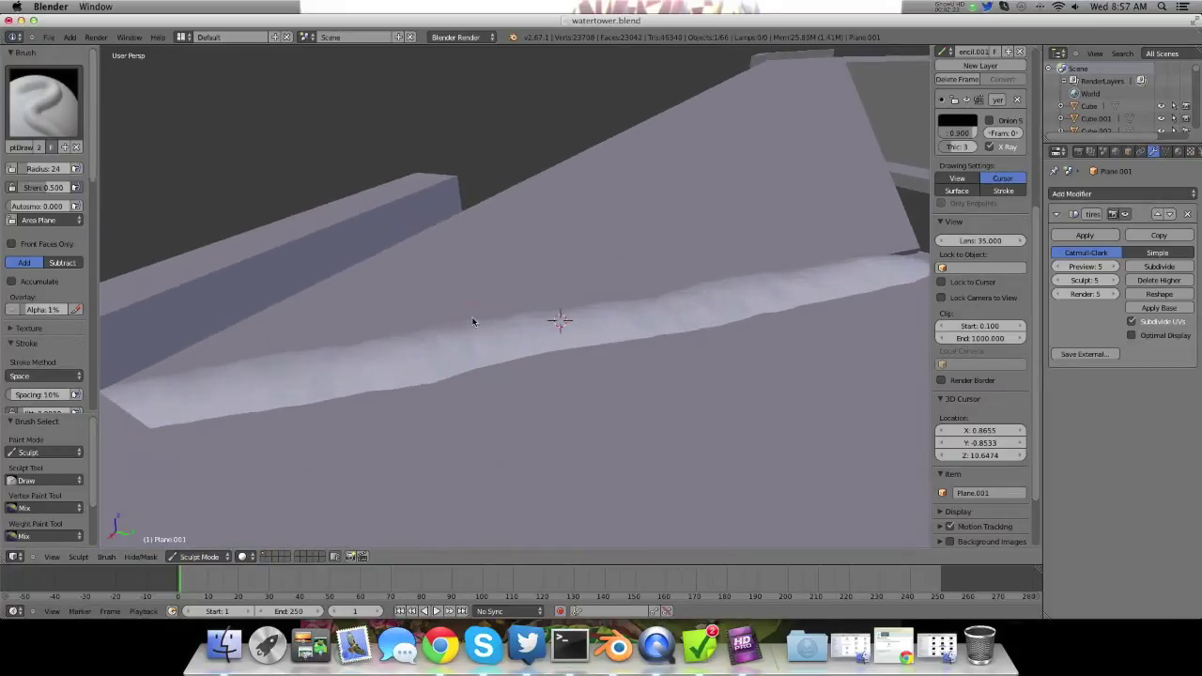
pyautogui.press('2')
pyautogui.moveTo(498, 338)
pyautogui.mouseDown(button='middle')
pyautogui.moveTo(555, 422)
pyautogui.moveTo(568, 407)
pyautogui.moveTo(528, 370)
pyautogui.moveTo(494, 357)
pyautogui.moveTo(501, 379)
pyautogui.moveTo(523, 379)
pyautogui.moveTo(448, 370)
pyautogui.moveTo(516, 367)
pyautogui.moveTo(432, 356)
pyautogui.mouseUp(button='middle')
pyautogui.click(484, 372)
# - Set the brush strength to 0.242 and the radius to 28, and build up the weld bead along the seam
pyautogui.press('f')
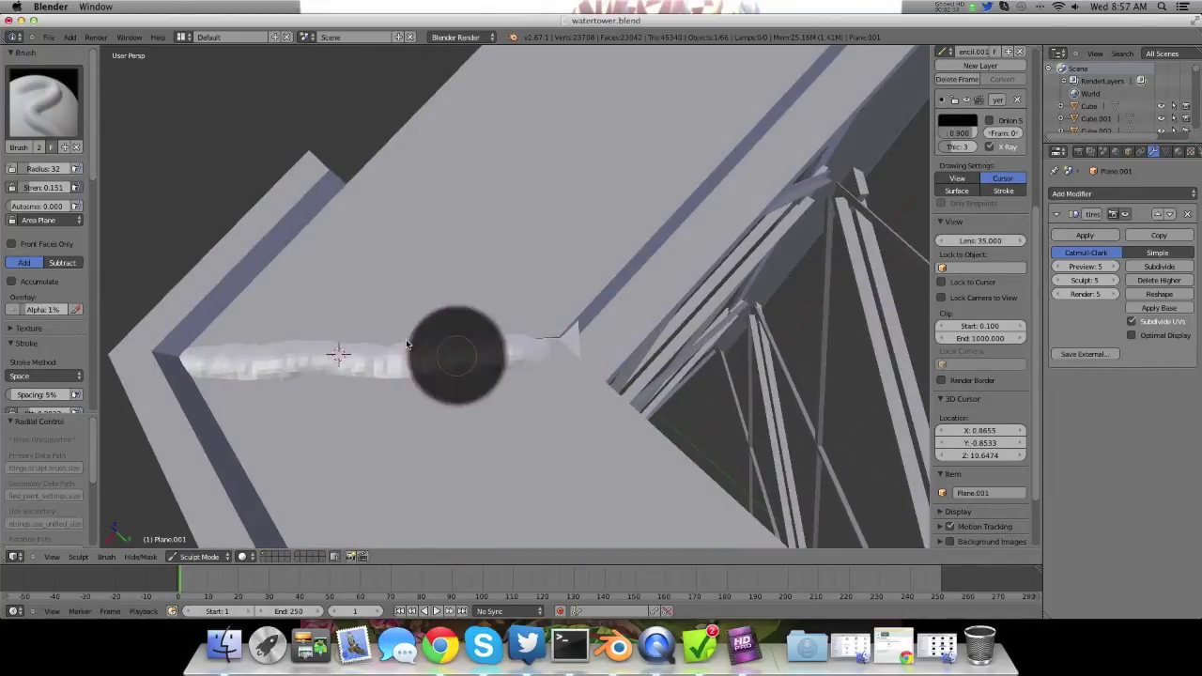
pyautogui.press('Escape')
pyautogui.hotkey('shift', 'f')
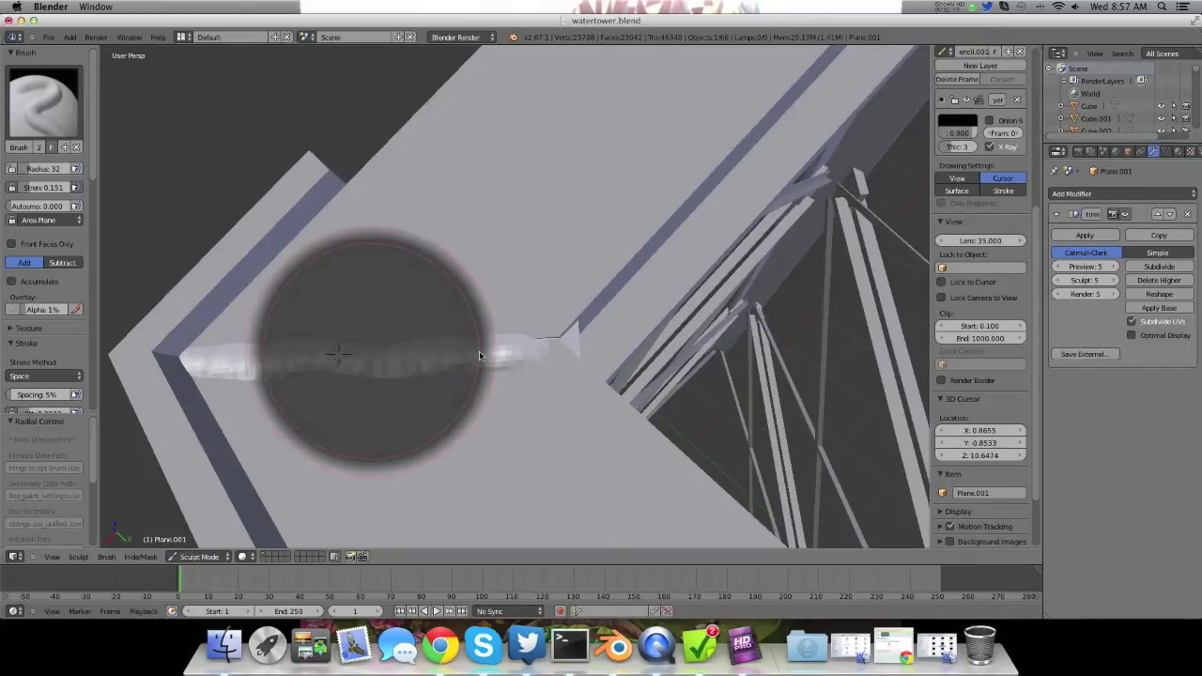
pyautogui.click(477, 351)
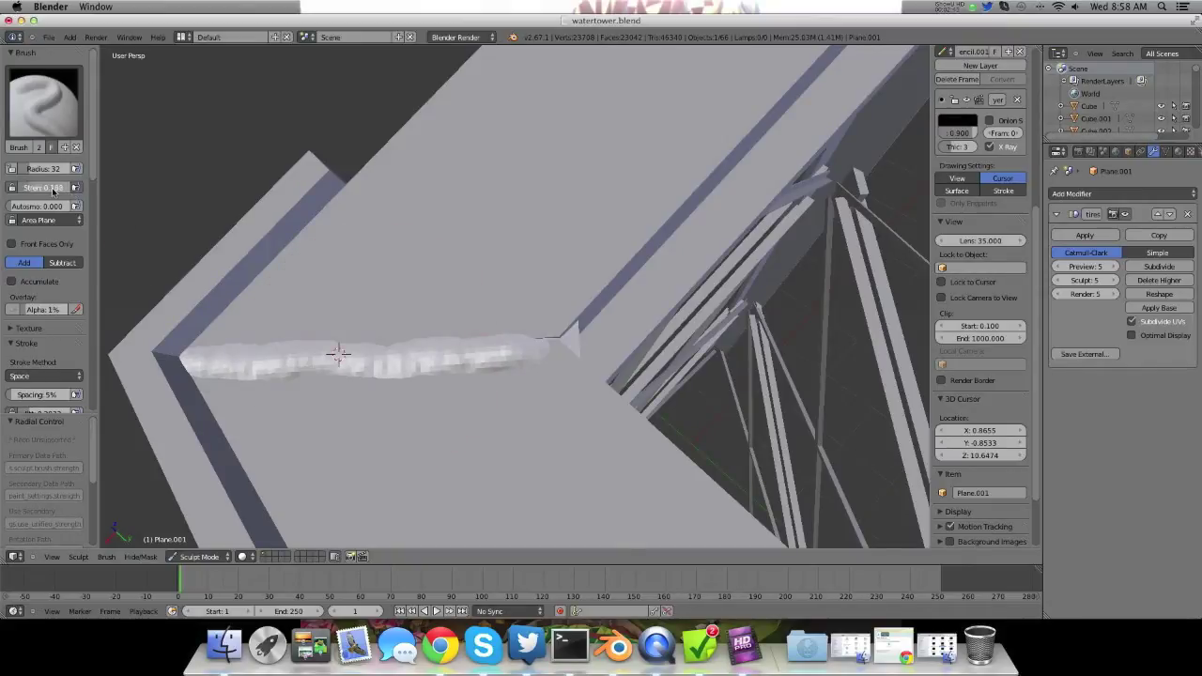
pyautogui.press('f')
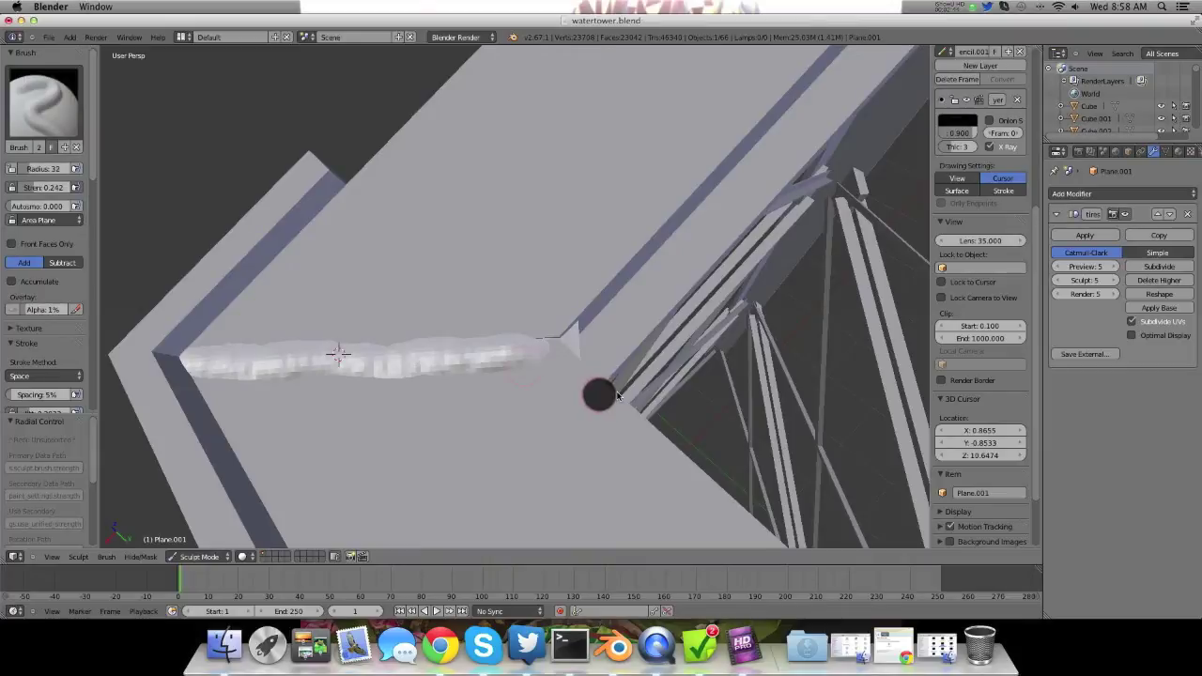
pyautogui.click(496, 347)
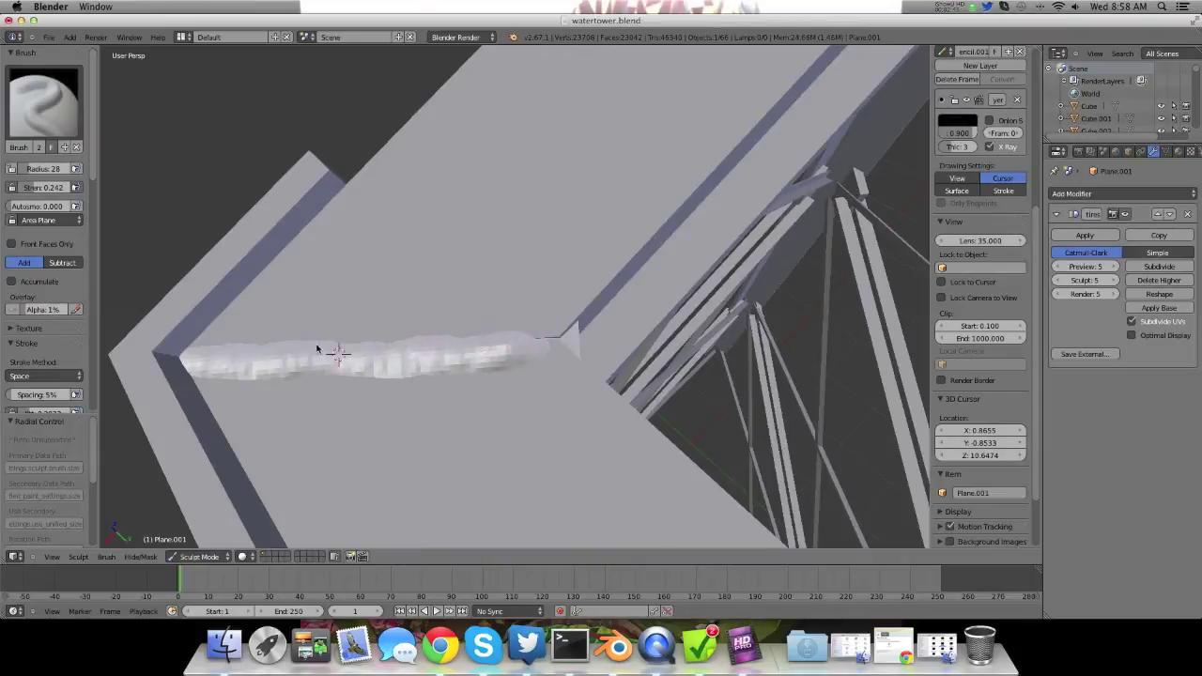
pyautogui.moveTo(401, 357)
pyautogui.mouseDown(button='middle')
pyautogui.moveTo(445, 344)
pyautogui.moveTo(429, 358)
pyautogui.mouseUp(button='middle')
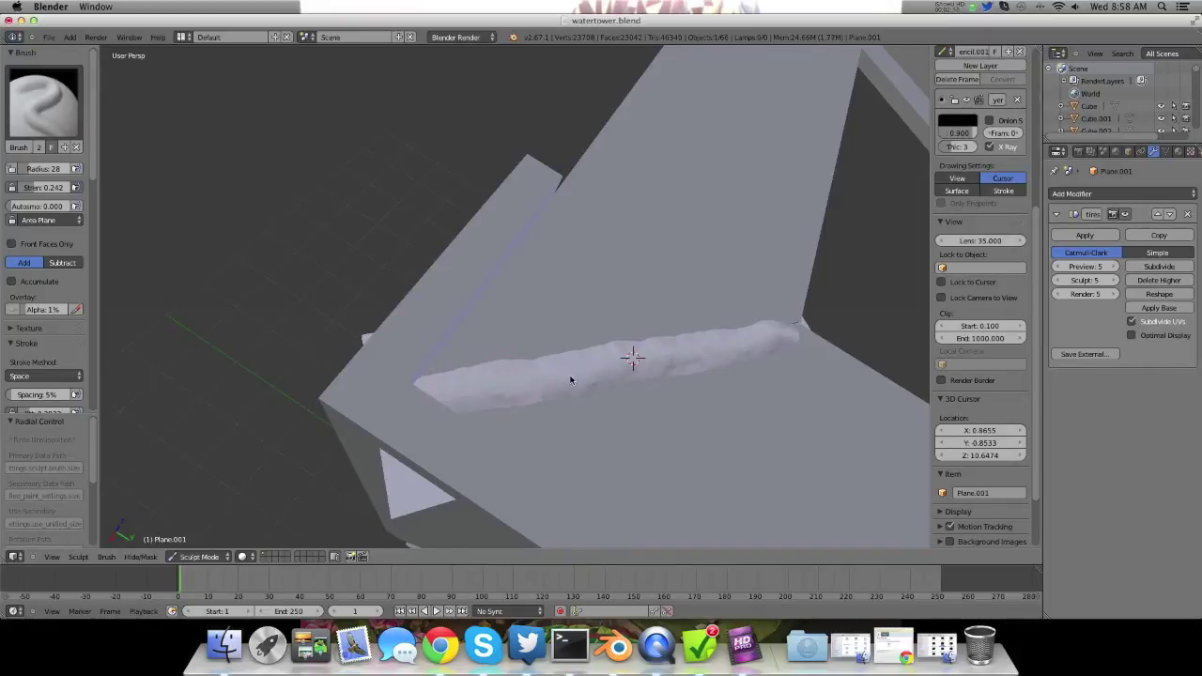
# - Set the brush's stroke jitter to 0.4
pyautogui.scroll(-3, 16, 359)
pyautogui.moveTo(36, 335); pyautogui.dragTo(44, 333)
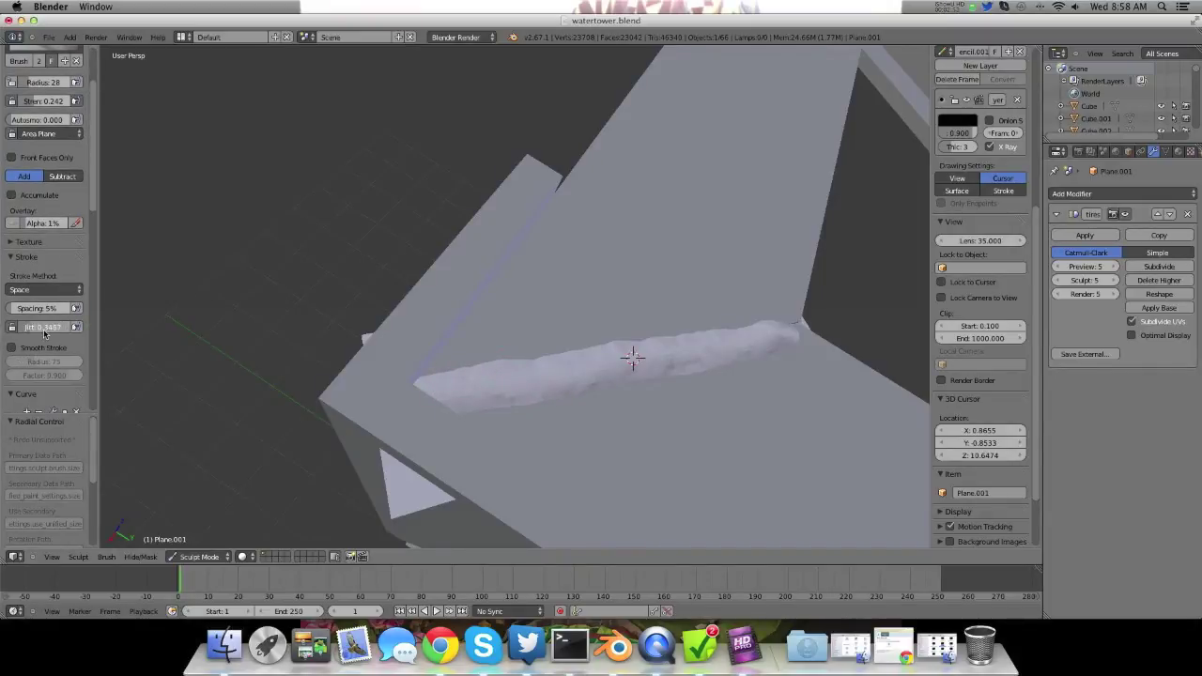
pyautogui.click(47, 333)
pyautogui.write('.4')
pyautogui.press('Return')
# - Sculpt irregular, lumpy strokes along the whole weld bead with the jittered brush, working from several angles
pyautogui.moveTo(522, 394)
pyautogui.mouseDown(button='middle')
pyautogui.moveTo(560, 399)
pyautogui.moveTo(485, 410)
pyautogui.moveTo(510, 388)
pyautogui.mouseUp(button='middle')
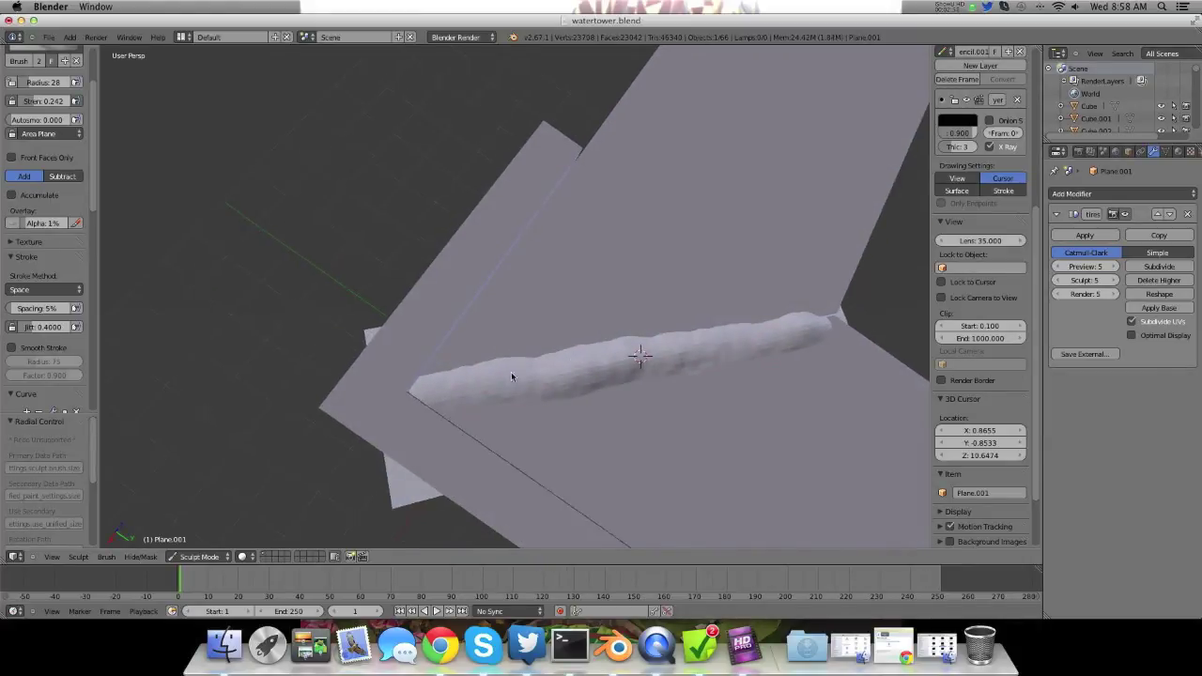
pyautogui.moveTo(510, 375)
pyautogui.mouseDown(button='middle')
pyautogui.moveTo(557, 247)
pyautogui.moveTo(670, 357)
pyautogui.moveTo(444, 344)
pyautogui.moveTo(440, 367)
pyautogui.moveTo(456, 351)
pyautogui.moveTo(464, 272)
pyautogui.moveTo(395, 264)
pyautogui.mouseUp(button='middle')
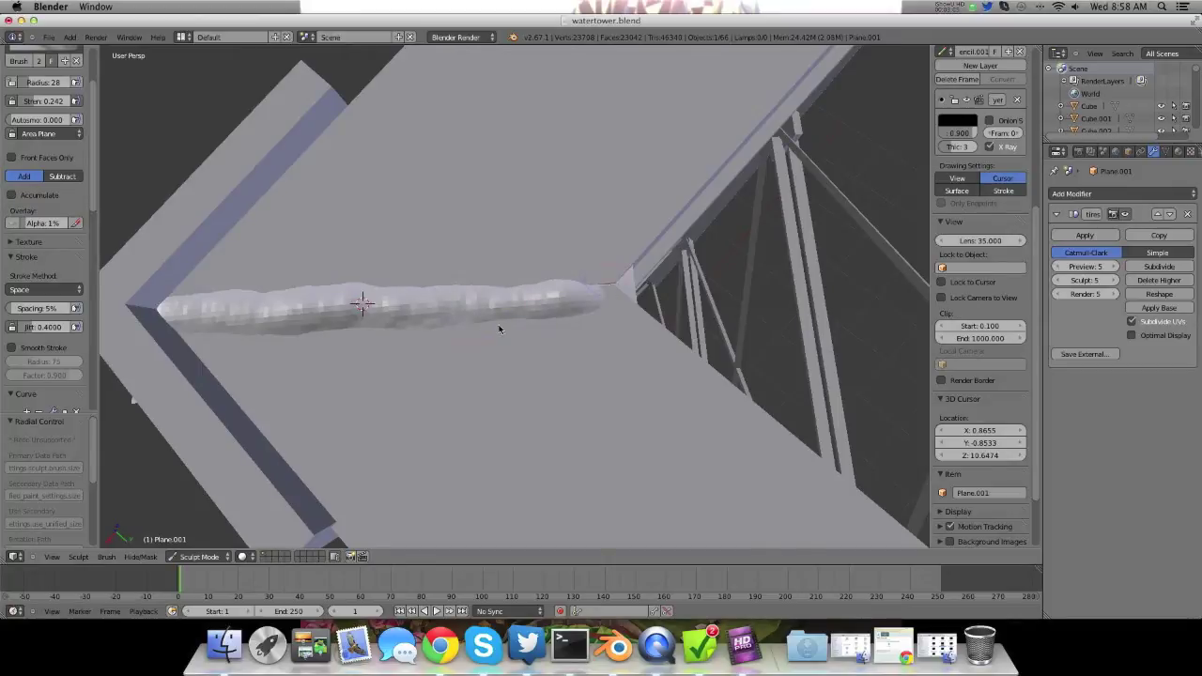
pyautogui.moveTo(366, 334); pyautogui.dragTo(559, 366, button='middle')
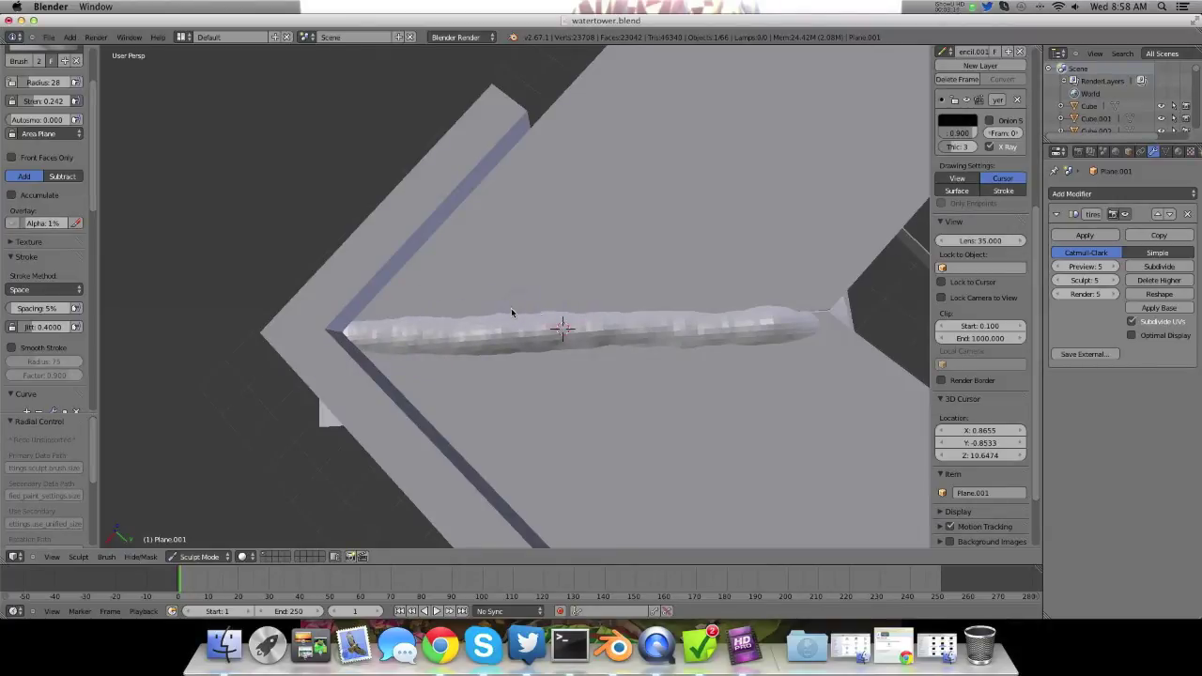
pyautogui.moveTo(630, 314)
pyautogui.mouseDown(button='middle')
pyautogui.moveTo(611, 303)
pyautogui.moveTo(512, 335)
pyautogui.moveTo(633, 335)
pyautogui.moveTo(646, 358)
pyautogui.moveTo(588, 351)
pyautogui.moveTo(542, 295)
pyautogui.mouseUp(button='middle')
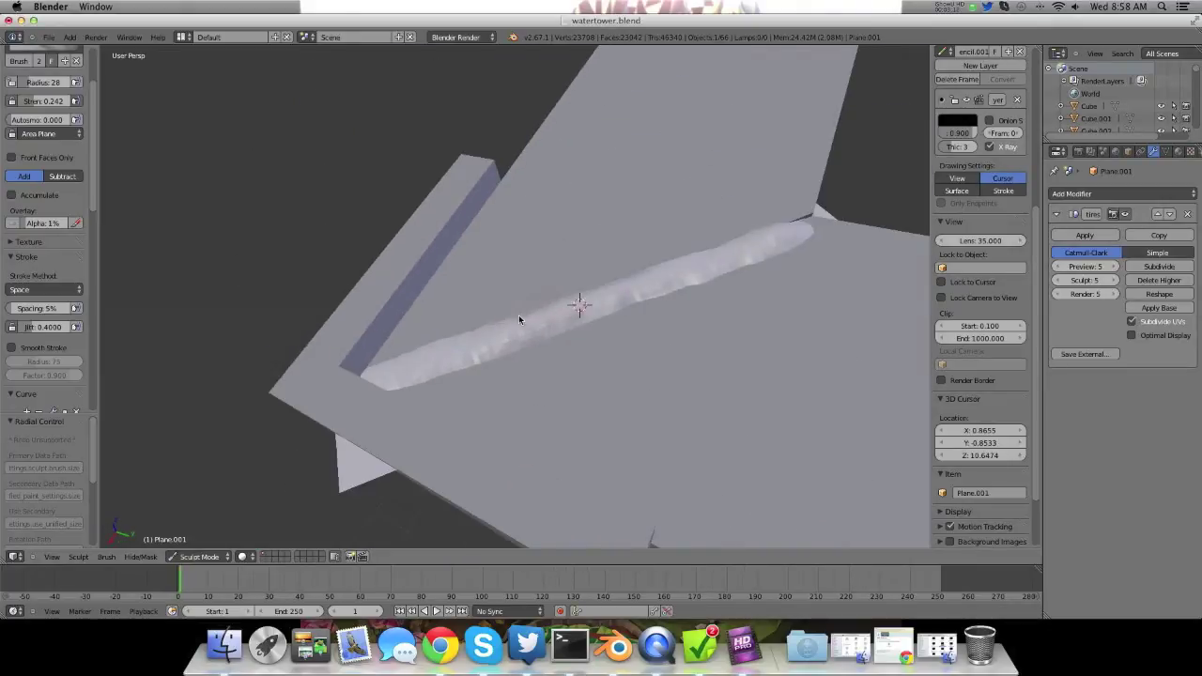
pyautogui.moveTo(519, 319)
pyautogui.mouseDown(button='middle')
pyautogui.moveTo(510, 250)
pyautogui.moveTo(593, 250)
pyautogui.moveTo(576, 303)
pyautogui.moveTo(484, 302)
pyautogui.moveTo(539, 397)
pyautogui.moveTo(563, 360)
pyautogui.moveTo(558, 276)
pyautogui.moveTo(522, 331)
pyautogui.moveTo(555, 344)
pyautogui.mouseUp(button='middle')
pyautogui.scroll(2, 46, 188)
# - Choose the Scrape/Peaks brush and set its stroke jitter to 0
pyautogui.click(43, 99)
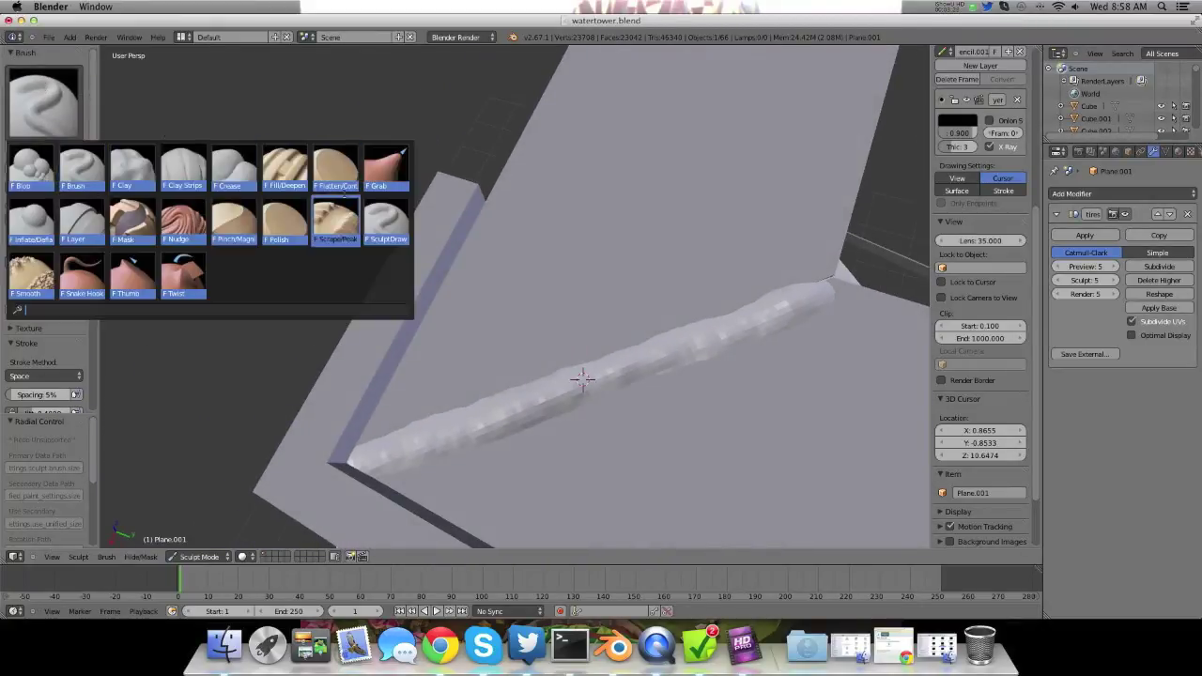
pyautogui.click(335, 218)
pyautogui.scroll(1, 23, 220)
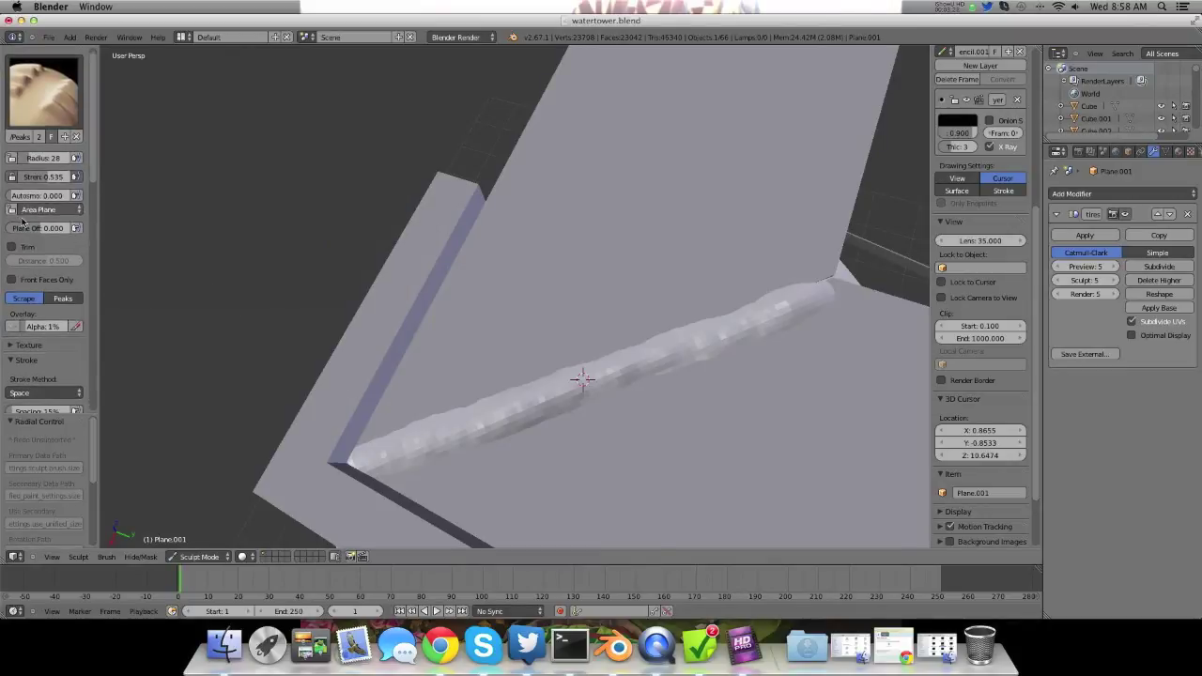
pyautogui.scroll(-4, 22, 220)
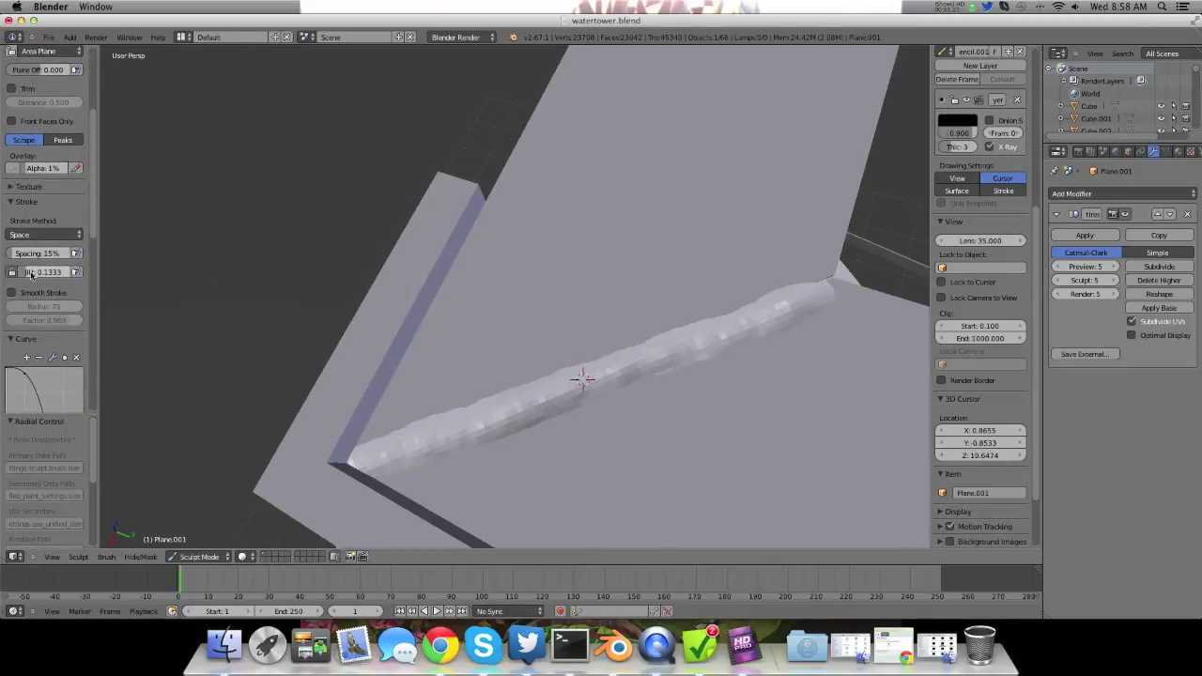
pyautogui.moveTo(44, 274); pyautogui.dragTo(3, 271)
pyautogui.moveTo(575, 338); pyautogui.dragTo(551, 354, button='middle')
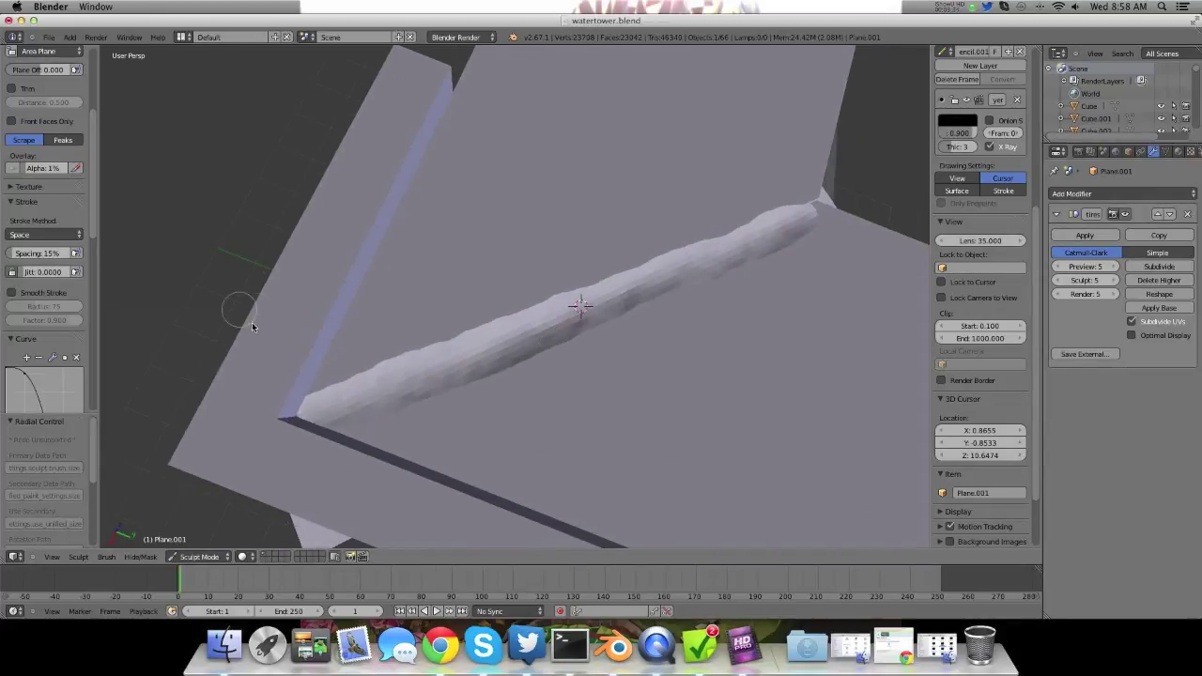
# - Reshape the Scrape brush's falloff curve with a vector handle at X 0.88, Y 1.00 for a flat top and steep drop
pyautogui.scroll(-4, 32, 306)
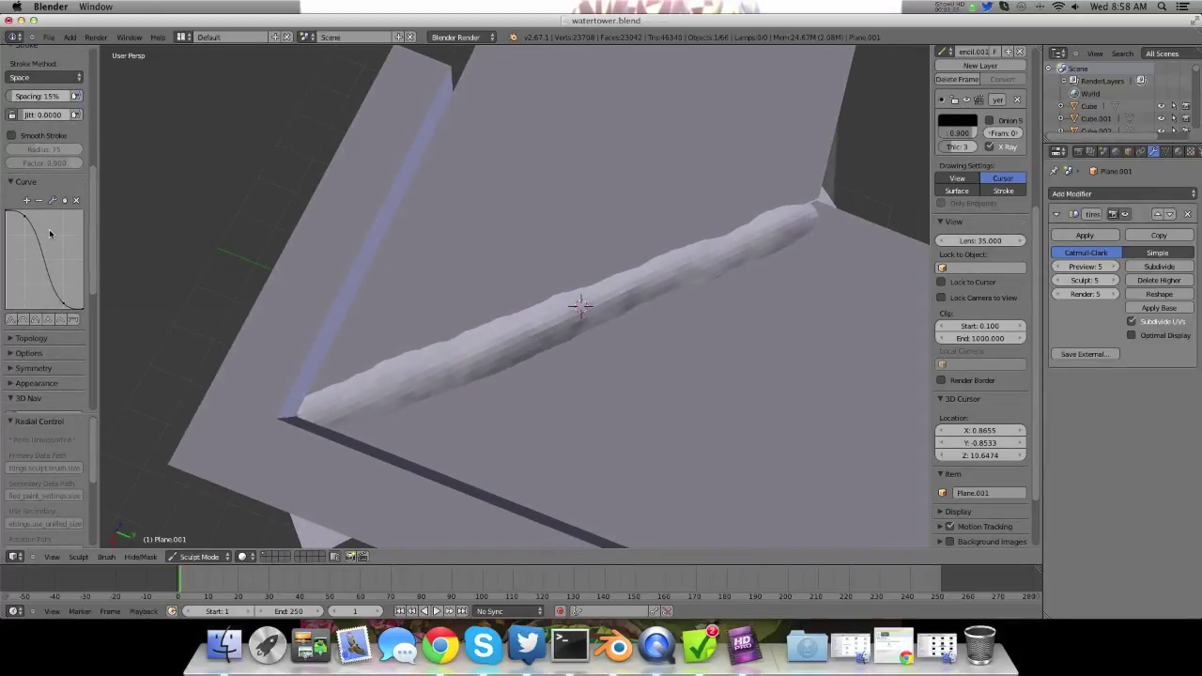
pyautogui.click(25, 215)
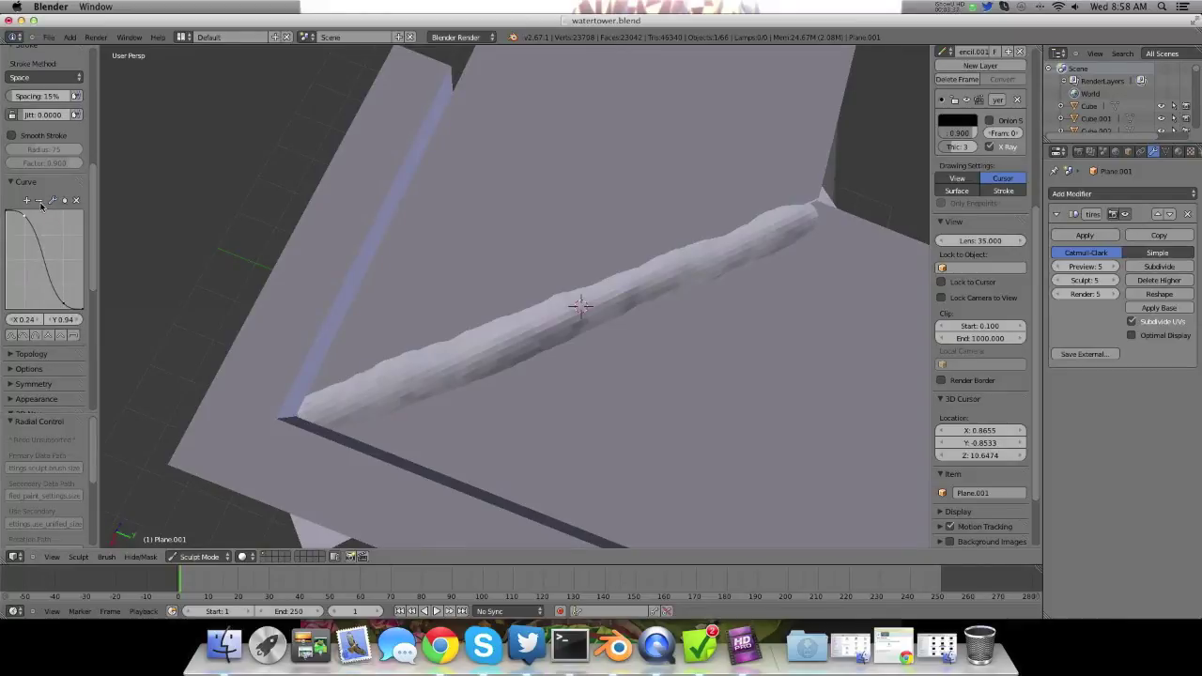
pyautogui.click(75, 202)
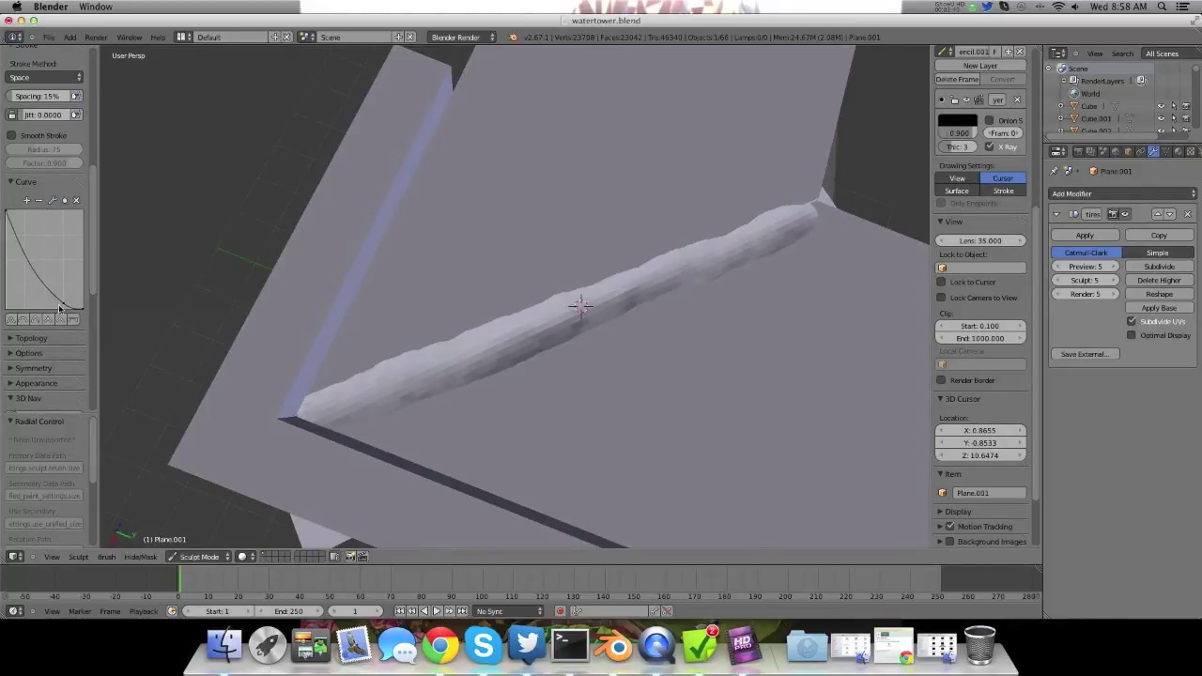
pyautogui.moveTo(59, 307); pyautogui.dragTo(53, 242)
pyautogui.click(61, 204)
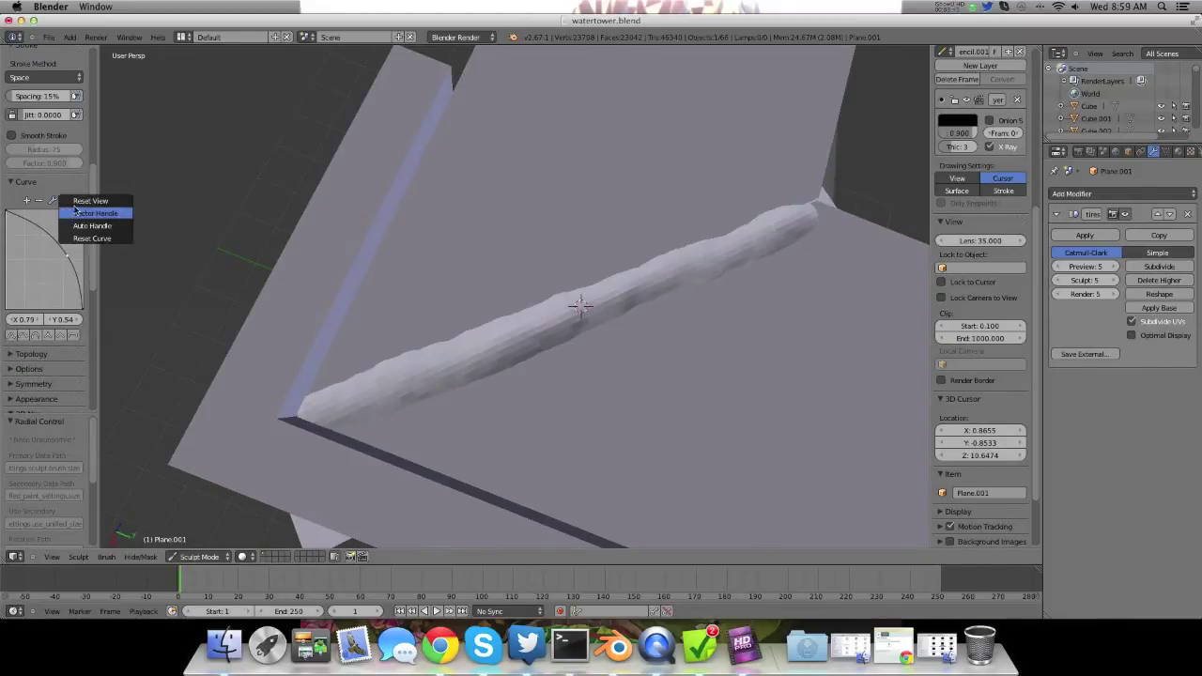
pyautogui.click(166, 215)
pyautogui.moveTo(67, 254); pyautogui.dragTo(67, 226)
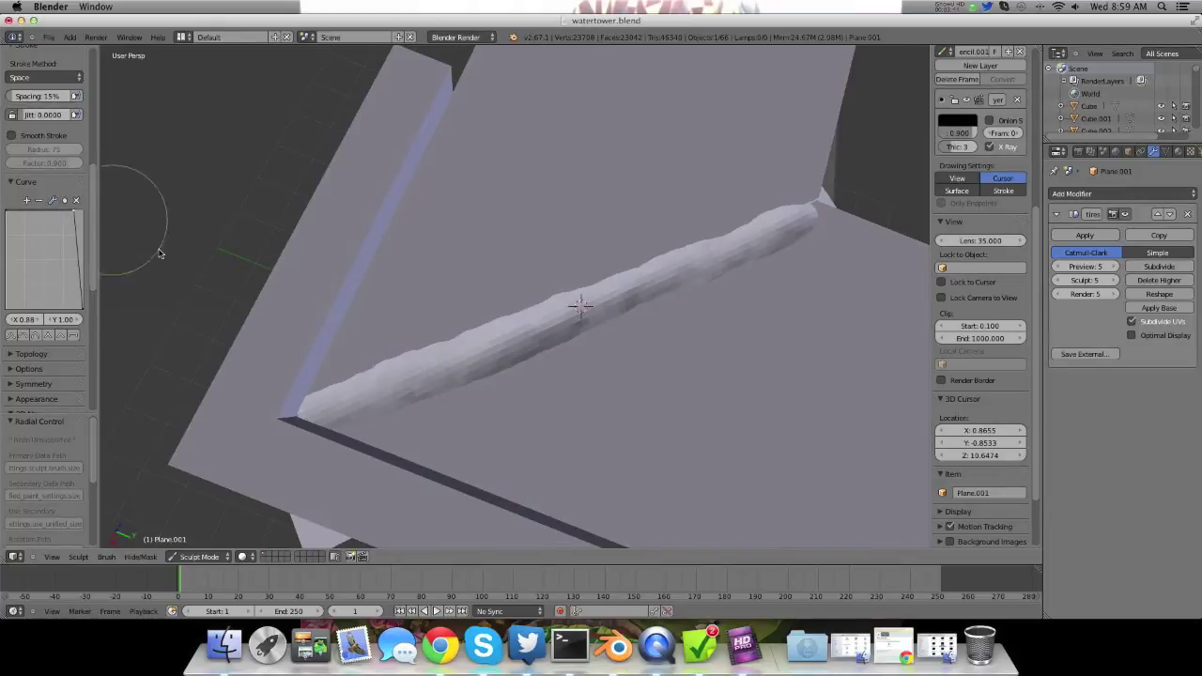
# - Enlarge the Scrape brush radius to 88
pyautogui.press('f')
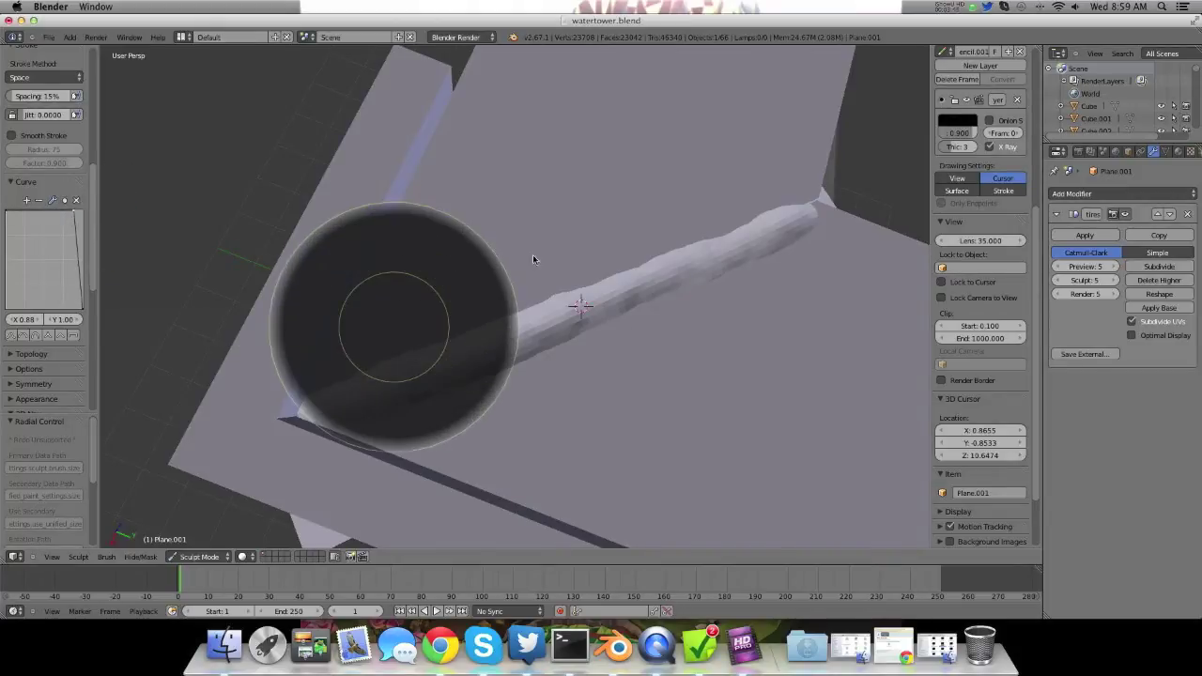
pyautogui.click(362, 287)
pyautogui.press('f')
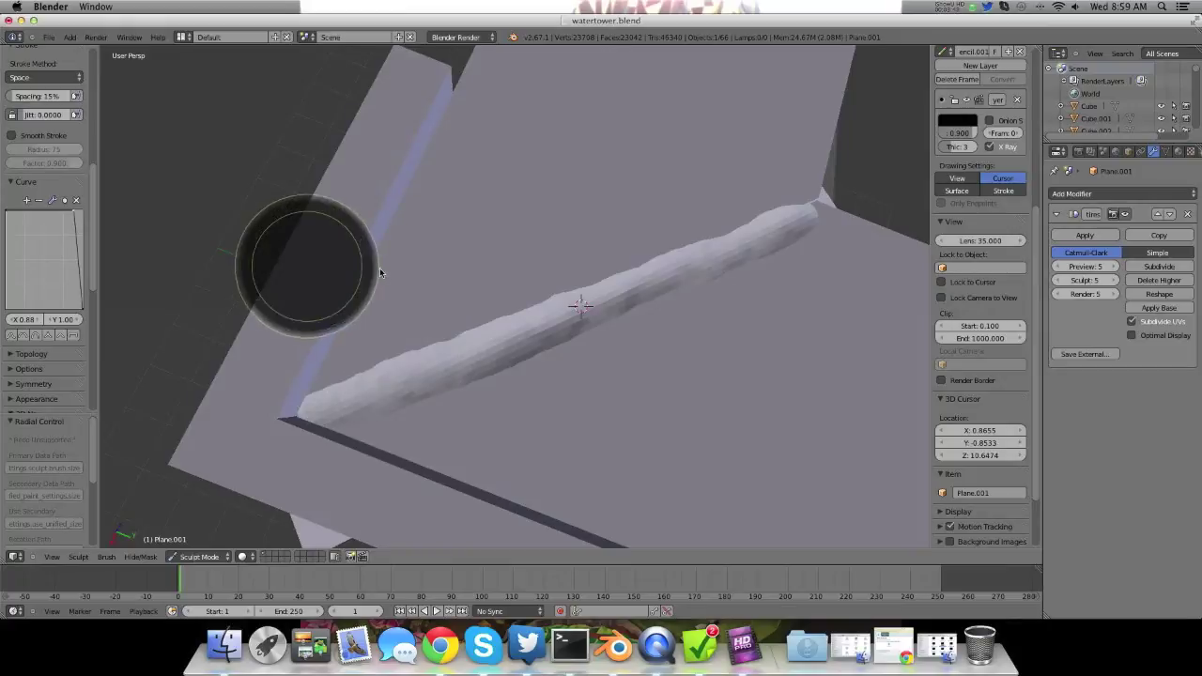
pyautogui.rightClick(444, 241)
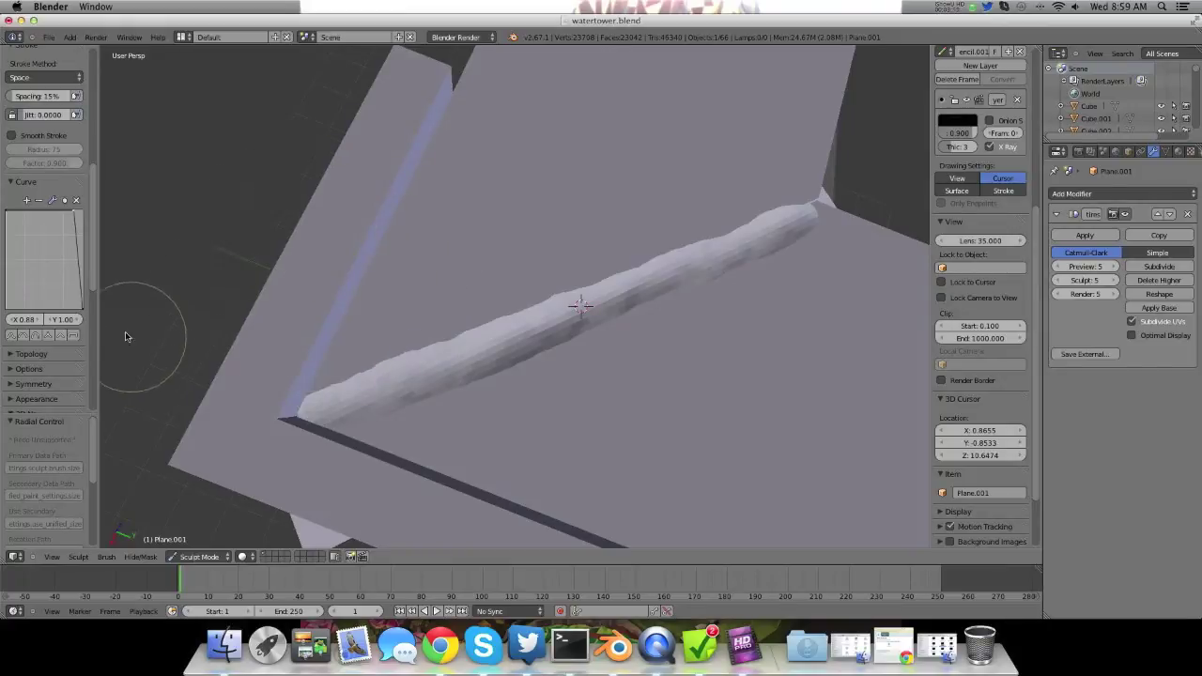
# - Rebuild the falloff curve from a preset, using a vector handle at X 0.90, Y 1.00 for a hard-edged brush
pyautogui.click(71, 336)
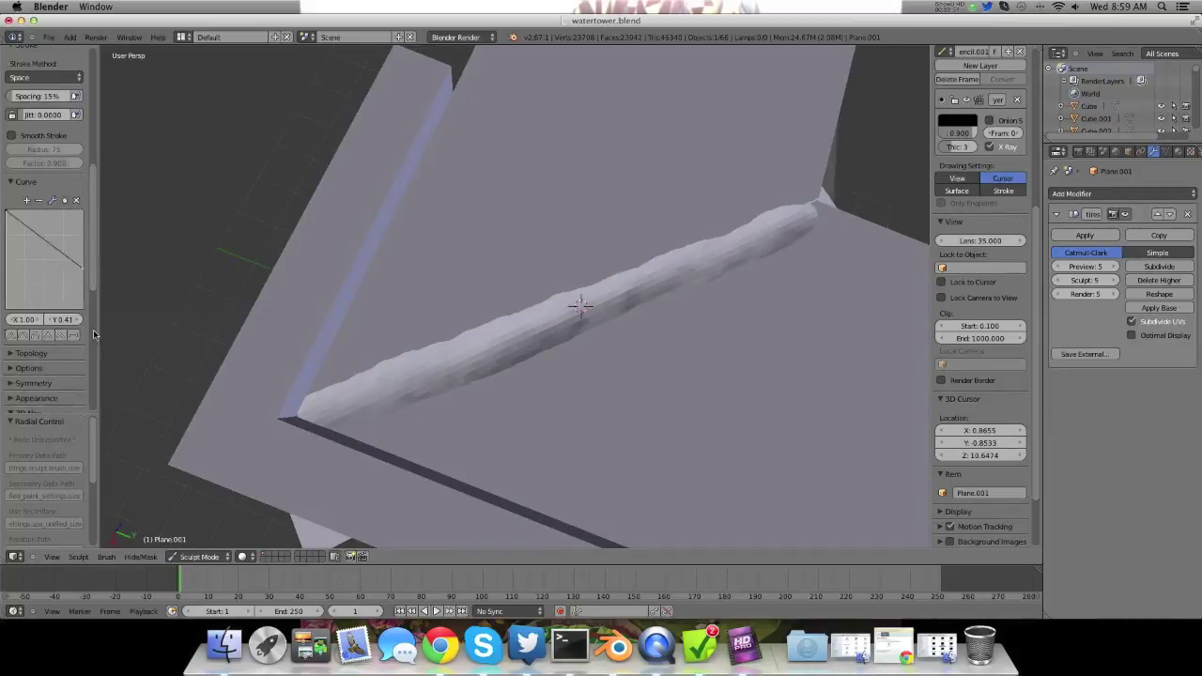
pyautogui.click(74, 320)
pyautogui.moveTo(73, 299); pyautogui.dragTo(64, 243)
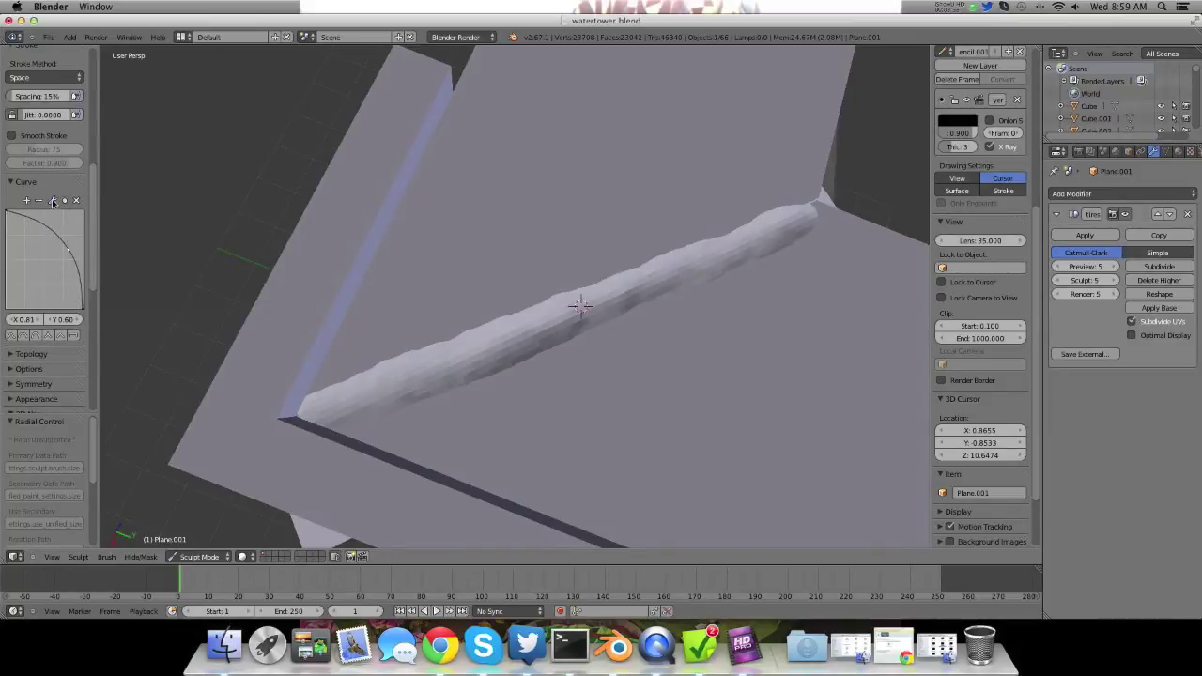
pyautogui.click(52, 200)
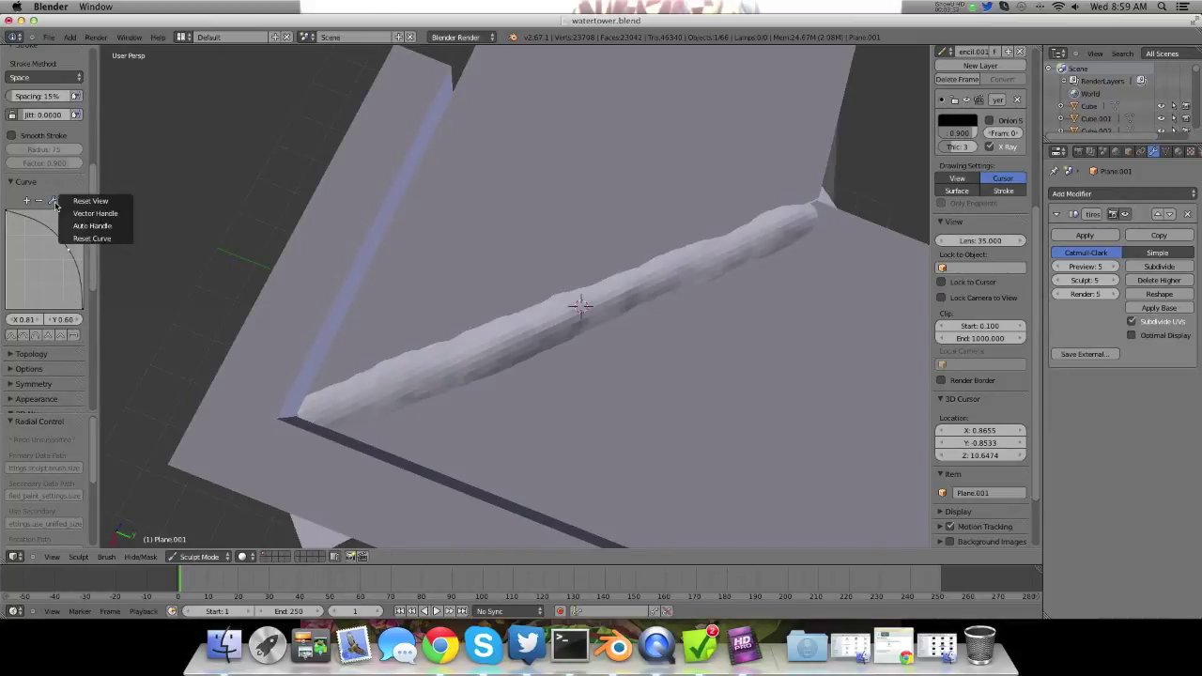
pyautogui.click(64, 215)
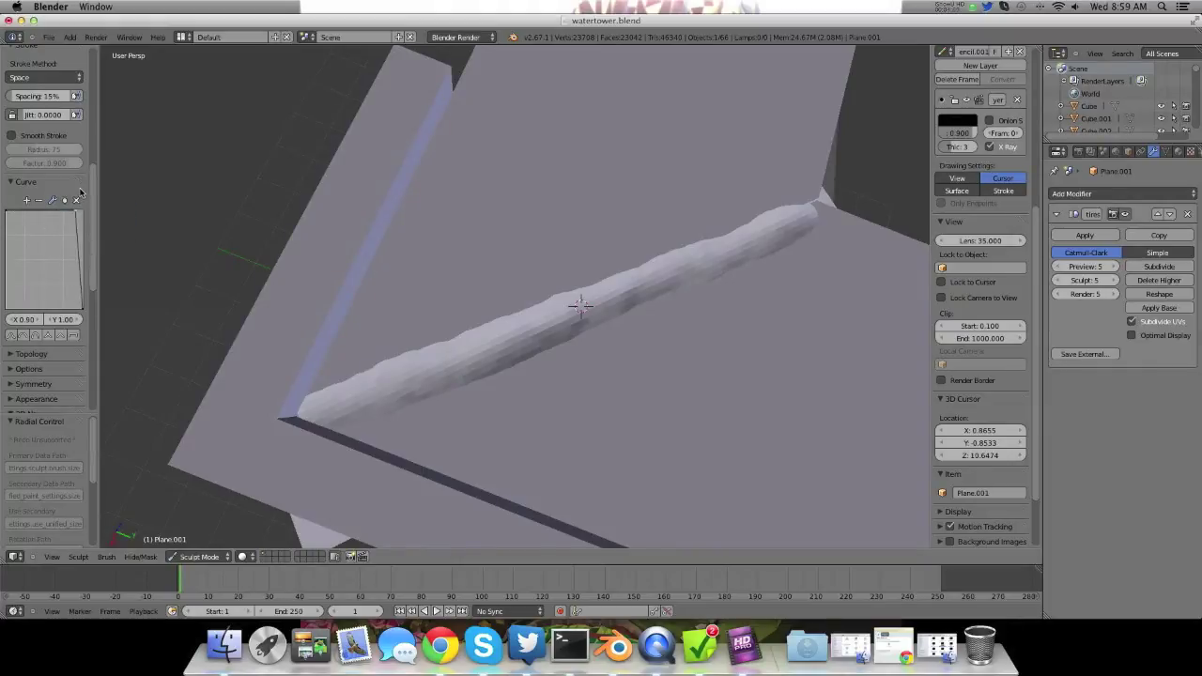
# - Set the Scrape brush's strength to 0.389 and its stroke spacing to 94%
pyautogui.scroll(5, 20, 211)
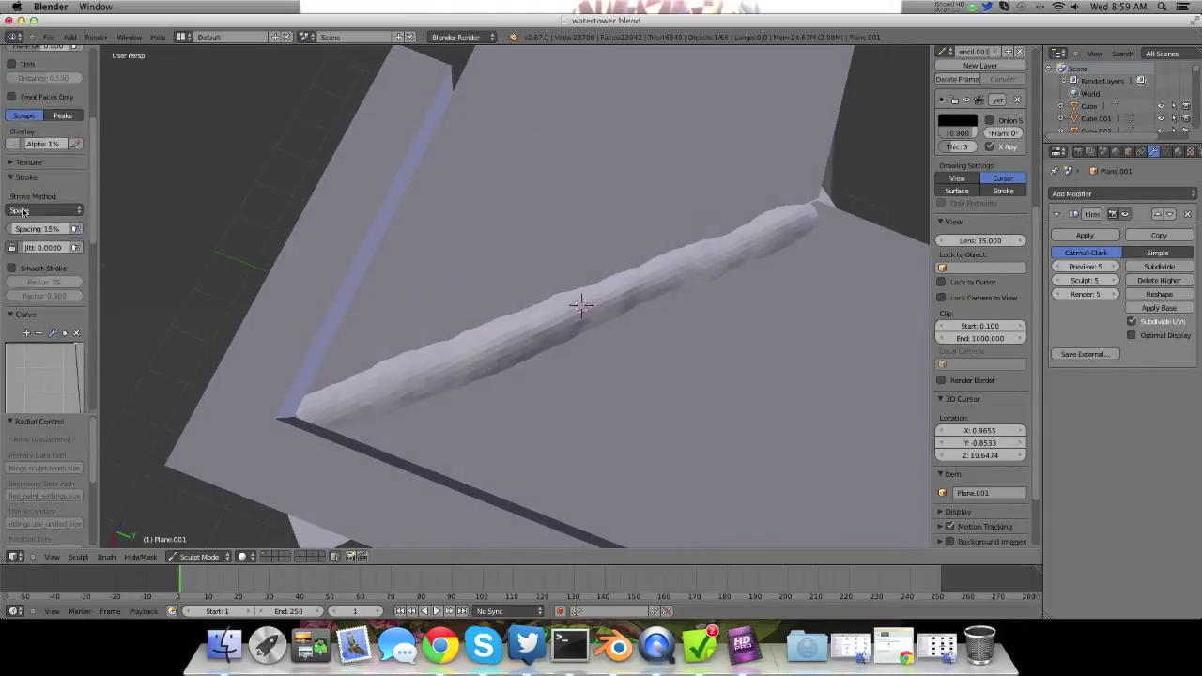
pyautogui.scroll(6, 22, 210)
pyautogui.scroll(-2, 36, 311)
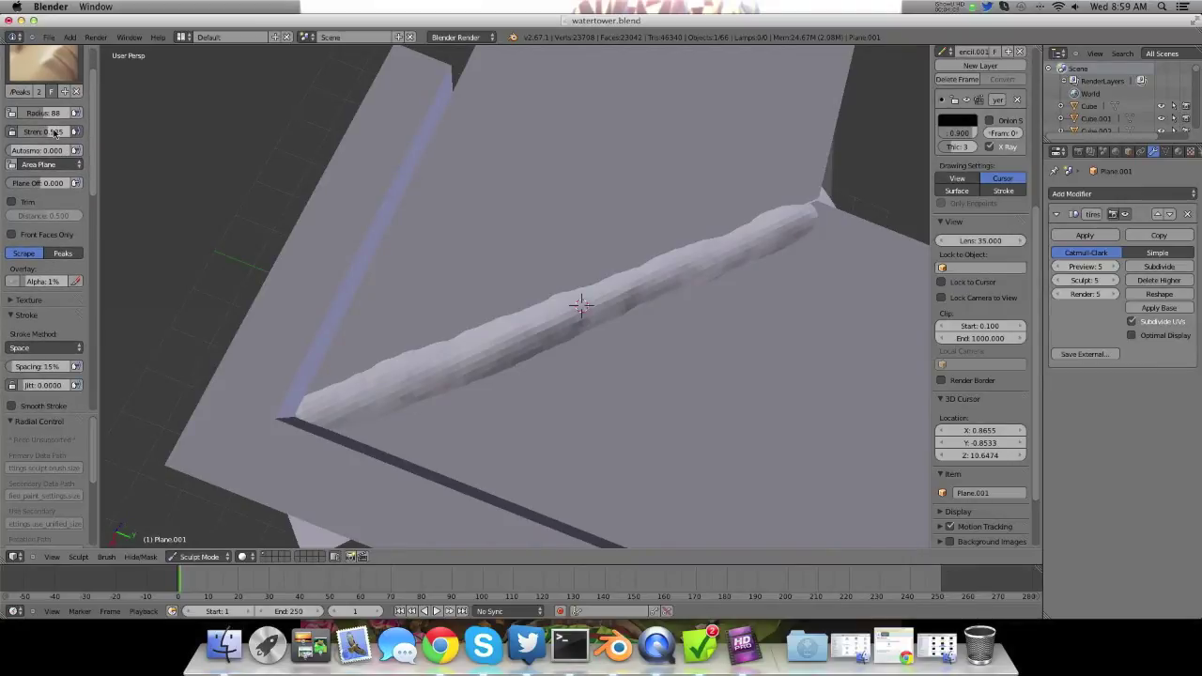
pyautogui.scroll(-3, 46, 294)
pyautogui.moveTo(27, 292); pyautogui.dragTo(38, 293)
# - Shrink the Scrape brush to about the bead's width and scrape the bead starting at its outer end
pyautogui.press('f')
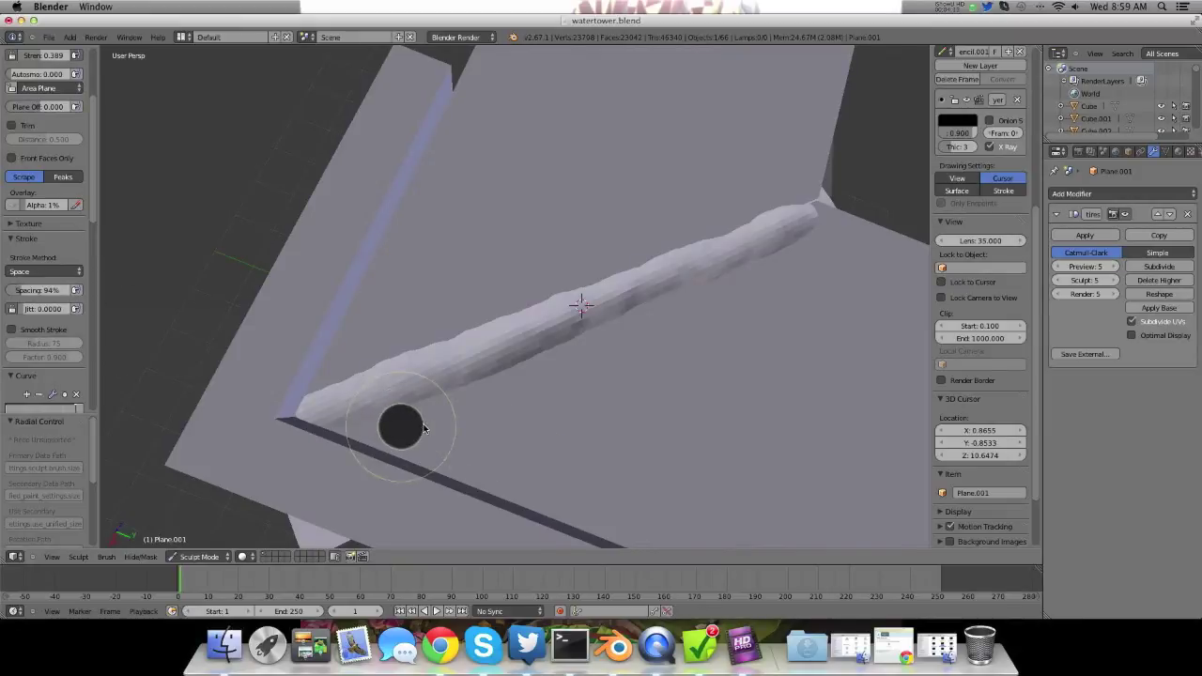
pyautogui.click(424, 429)
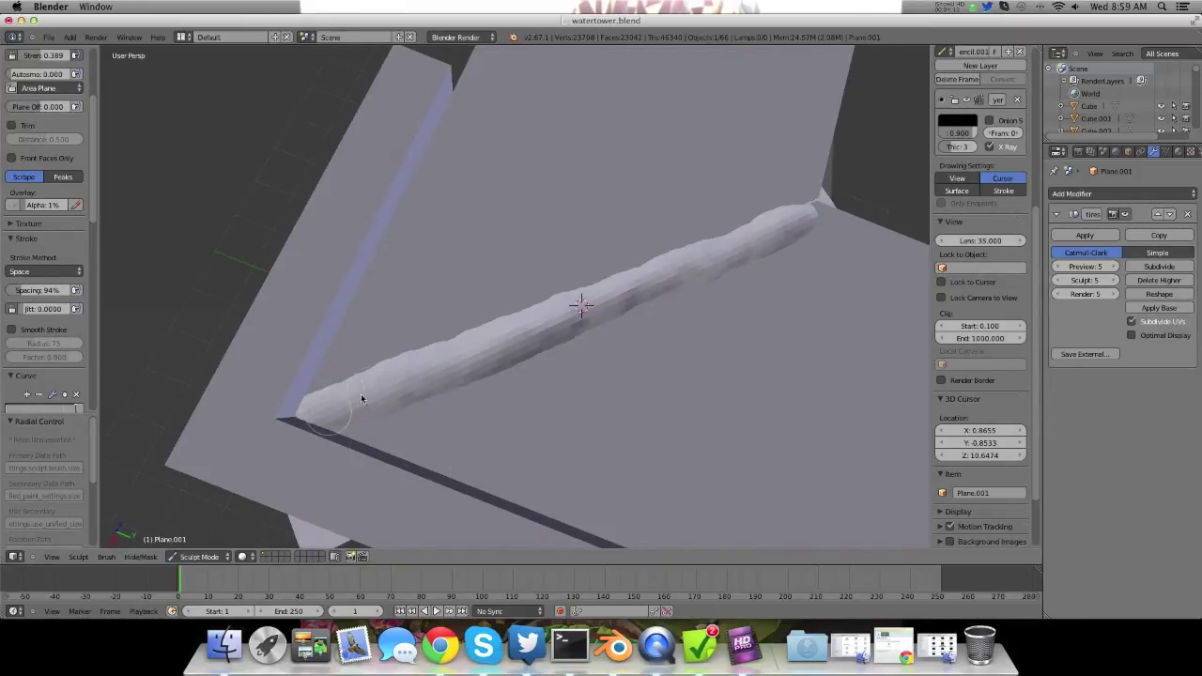
pyautogui.moveTo(334, 413)
pyautogui.mouseDown(button='middle')
pyautogui.moveTo(362, 346)
pyautogui.moveTo(411, 333)
pyautogui.moveTo(496, 381)
pyautogui.mouseUp(button='middle')
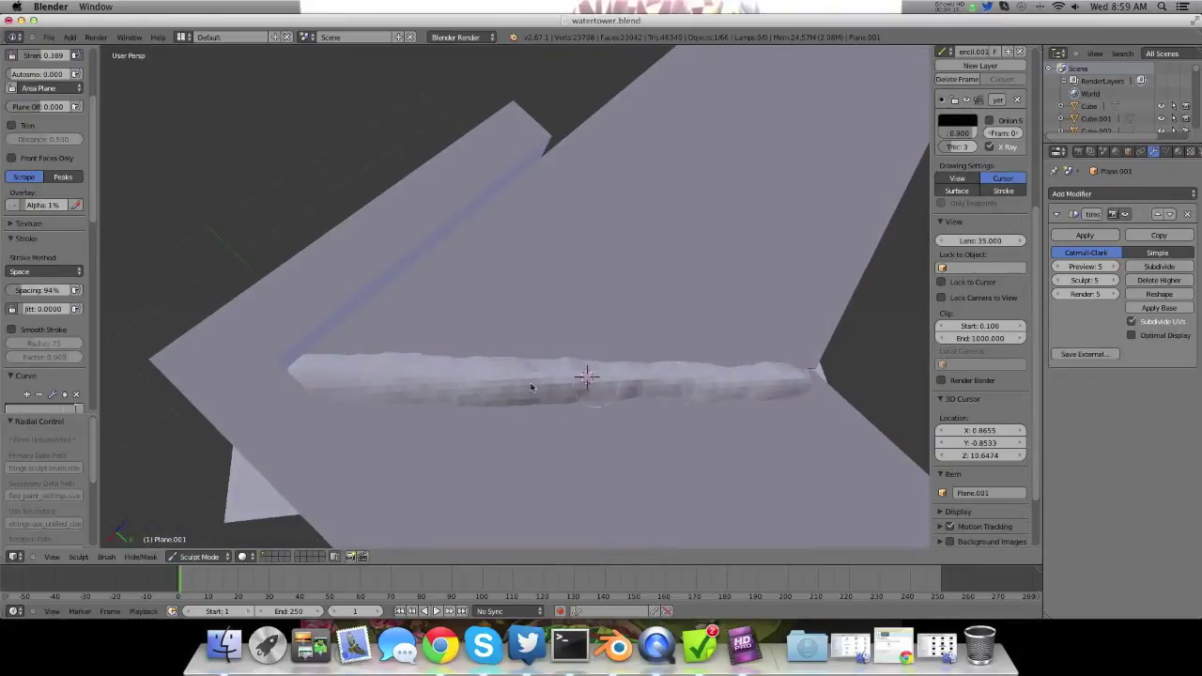
# - Readjust the Scrape brush radius and raise its strength to 0.755 over the bead's outer end
pyautogui.hotkey('shift', 'f')
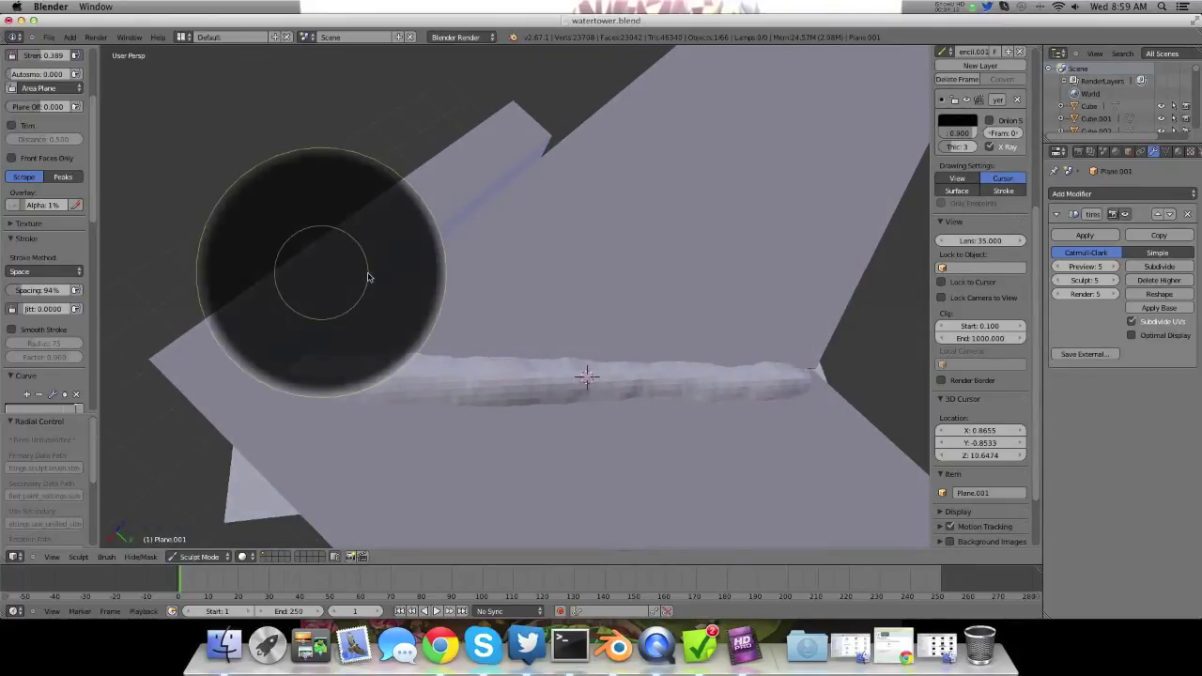
pyautogui.click(342, 354)
pyautogui.hotkey('shift', 'f')
pyautogui.click(351, 369)
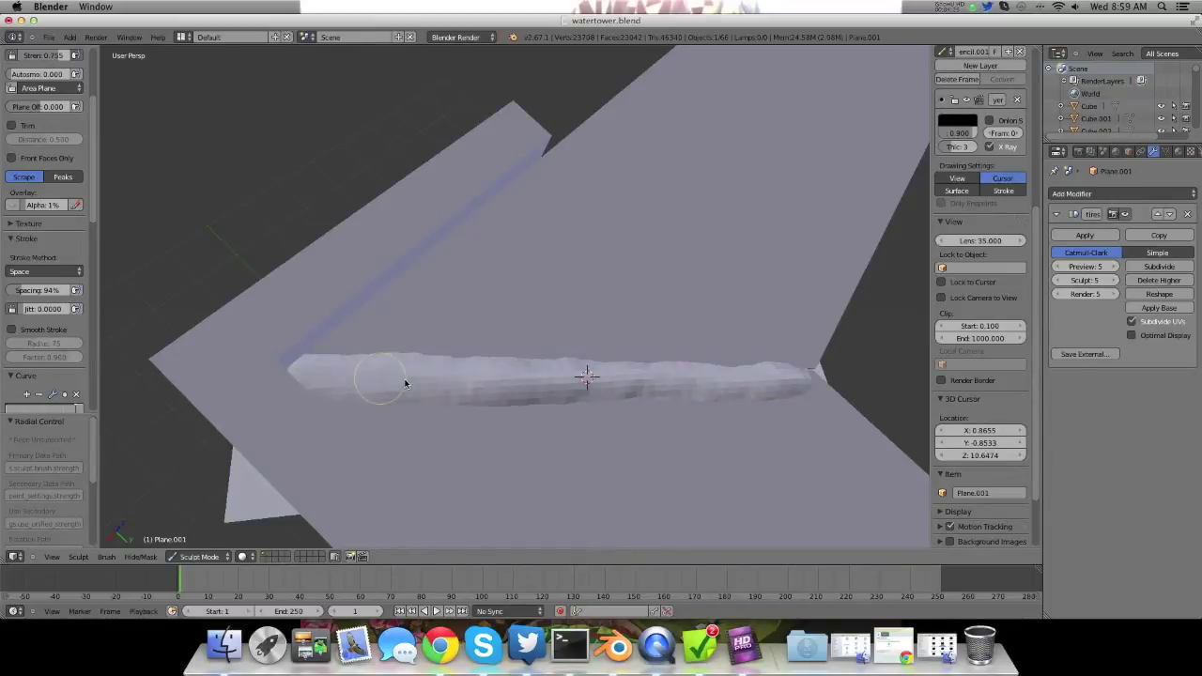
# - Scrape along the weld bead, raising the Scrape brush's strength to 1.000 for a second pass over its length
pyautogui.moveTo(517, 395); pyautogui.dragTo(661, 393)
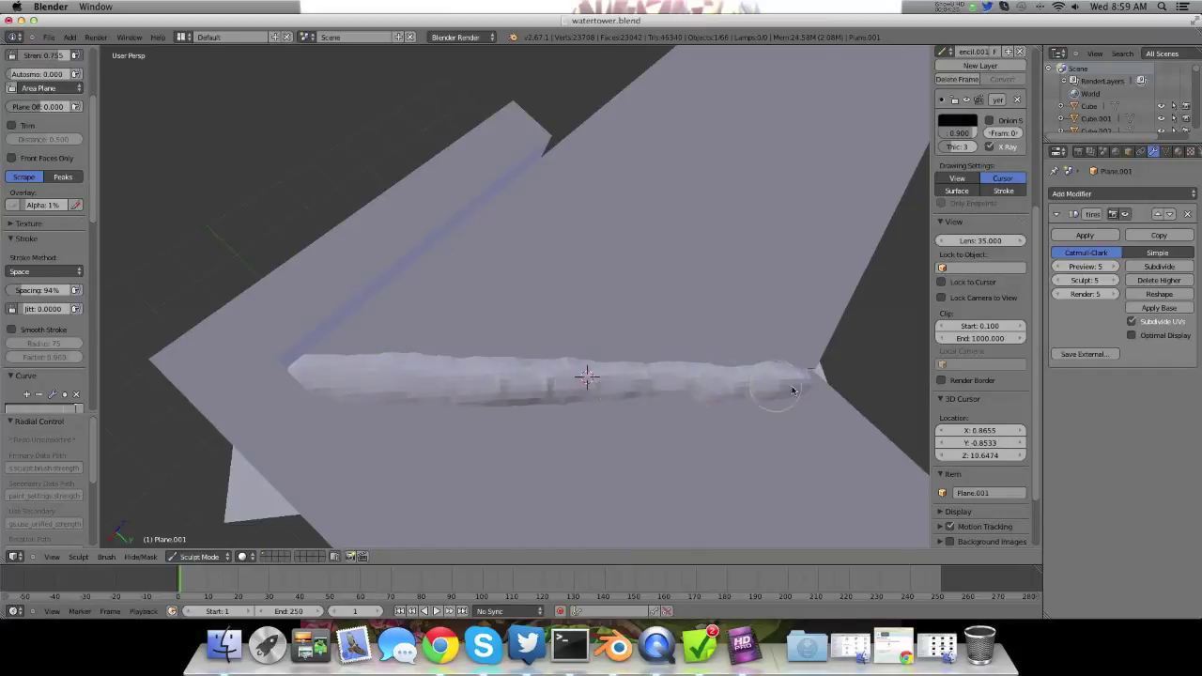
pyautogui.moveTo(402, 334)
pyautogui.mouseDown(button='middle')
pyautogui.moveTo(456, 460)
pyautogui.moveTo(341, 370)
pyautogui.mouseUp(button='middle')
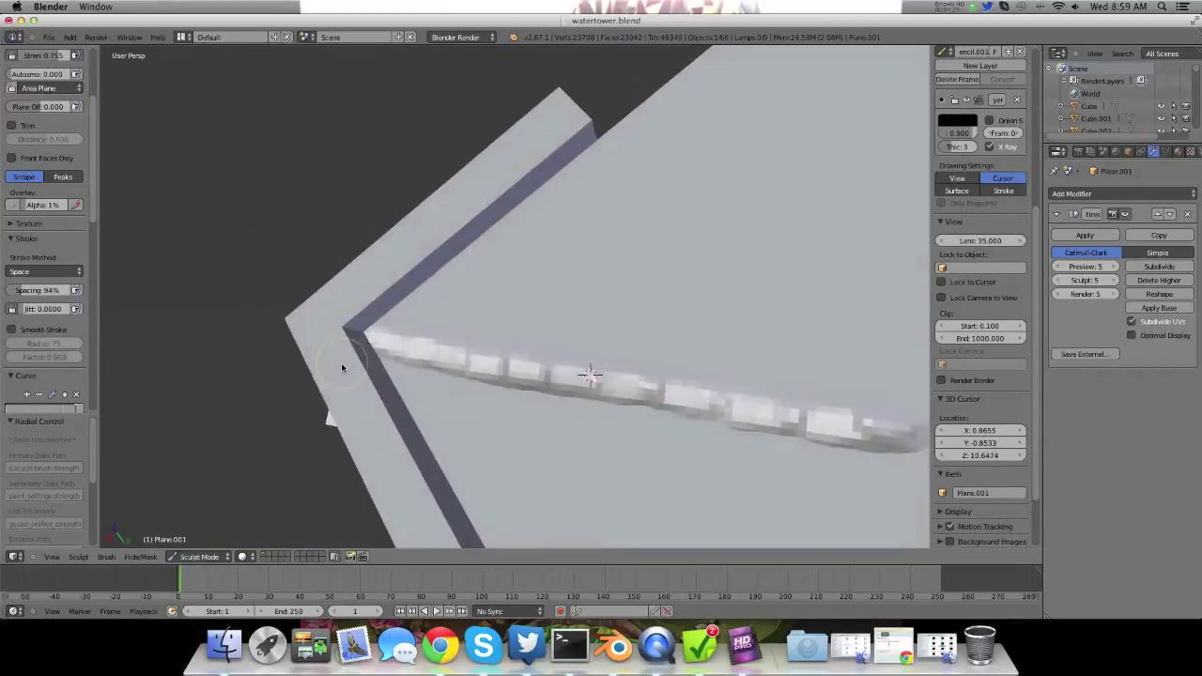
pyautogui.scroll(3, 16, 246)
pyautogui.scroll(1, 16, 246)
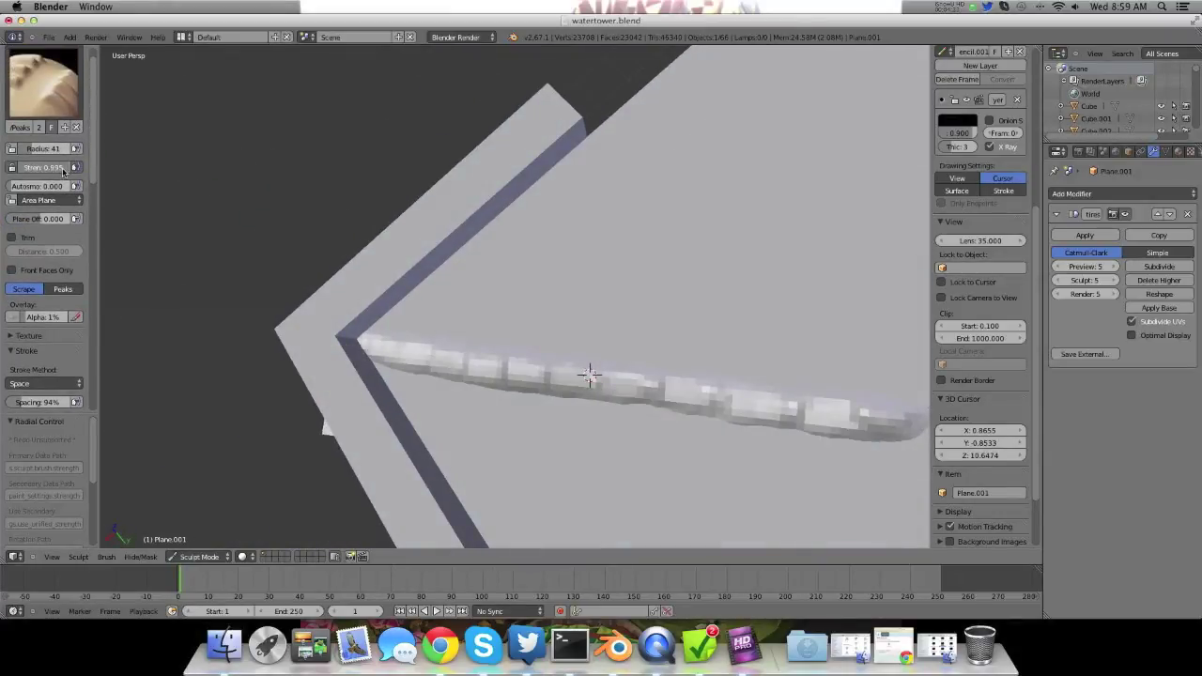
pyautogui.moveTo(416, 351); pyautogui.dragTo(555, 335, button='middle')
pyautogui.moveTo(410, 374); pyautogui.dragTo(786, 385)
pyautogui.moveTo(679, 397)
pyautogui.mouseDown(button='middle')
pyautogui.moveTo(584, 333)
pyautogui.moveTo(759, 341)
pyautogui.moveTo(681, 447)
pyautogui.moveTo(478, 365)
pyautogui.mouseUp(button='middle')
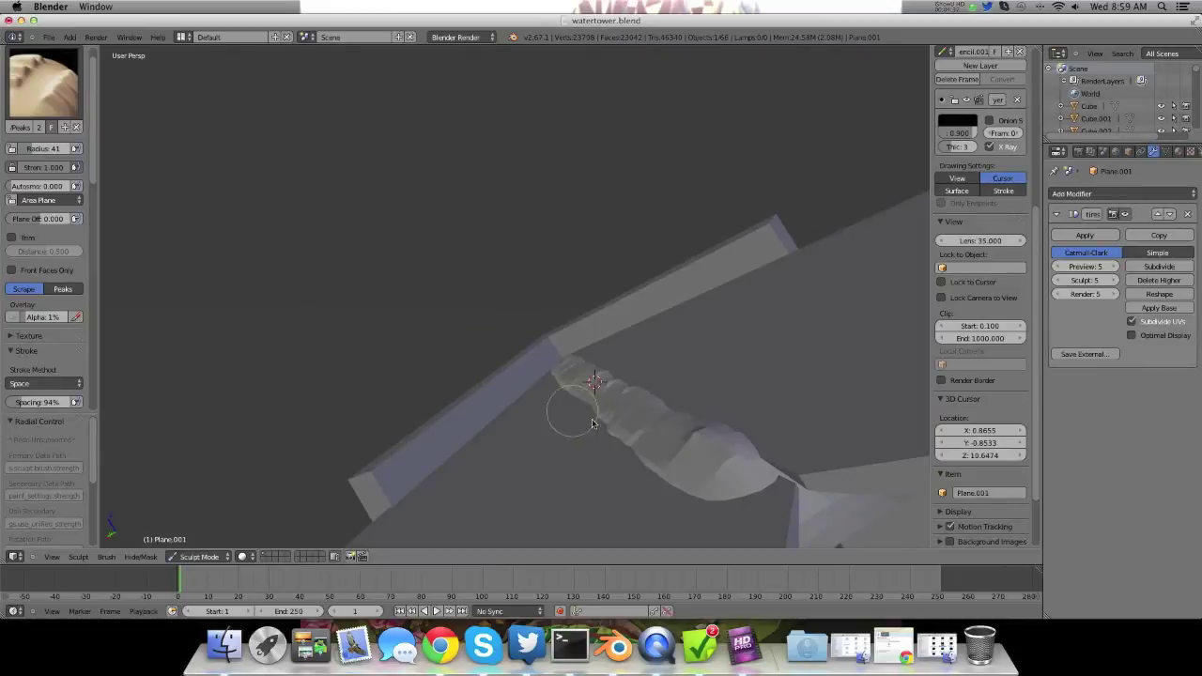
pyautogui.moveTo(572, 410)
pyautogui.mouseDown(button='middle')
pyautogui.moveTo(742, 431)
pyautogui.moveTo(584, 343)
pyautogui.moveTo(461, 367)
pyautogui.moveTo(437, 357)
pyautogui.moveTo(525, 379)
pyautogui.moveTo(764, 362)
pyautogui.moveTo(611, 421)
pyautogui.moveTo(510, 356)
pyautogui.mouseUp(button='middle')
# - Switch to the Draw brush, shrink its radius to 30 and roughen the whole weld bead with strokes from two sides
pyautogui.press('x')
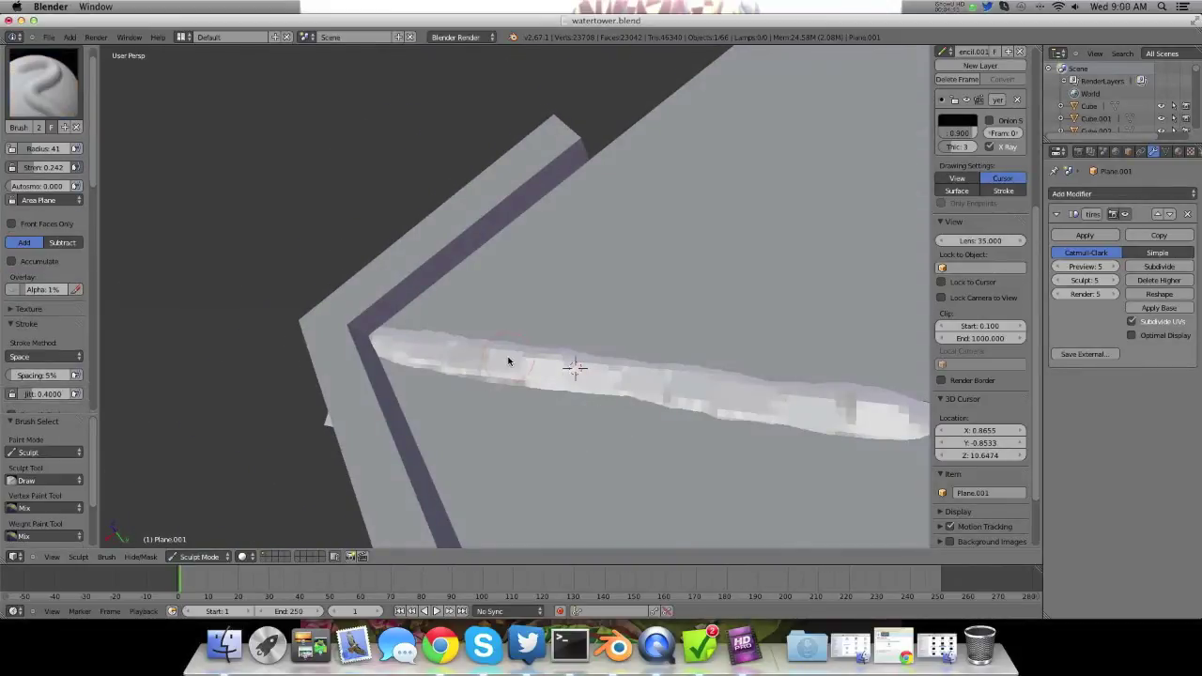
pyautogui.press('f')
pyautogui.click(449, 361)
pyautogui.moveTo(387, 350); pyautogui.dragTo(611, 379)
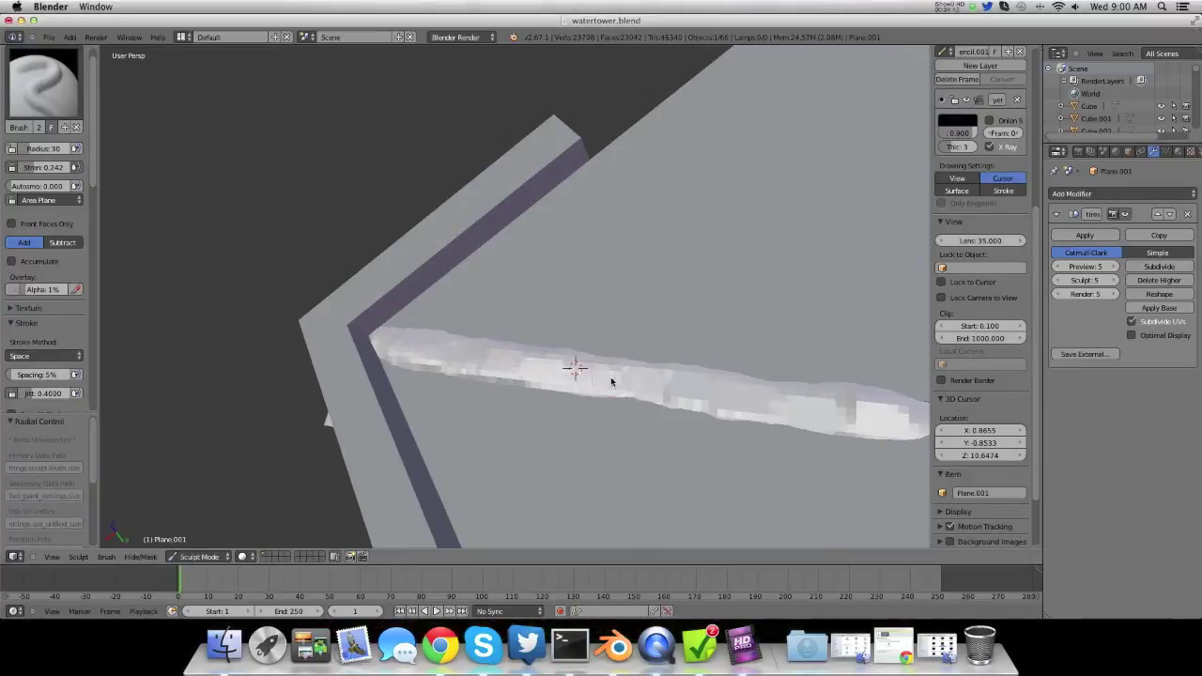
pyautogui.moveTo(783, 396)
pyautogui.mouseDown()
pyautogui.moveTo(719, 397)
pyautogui.moveTo(864, 413)
pyautogui.mouseUp()
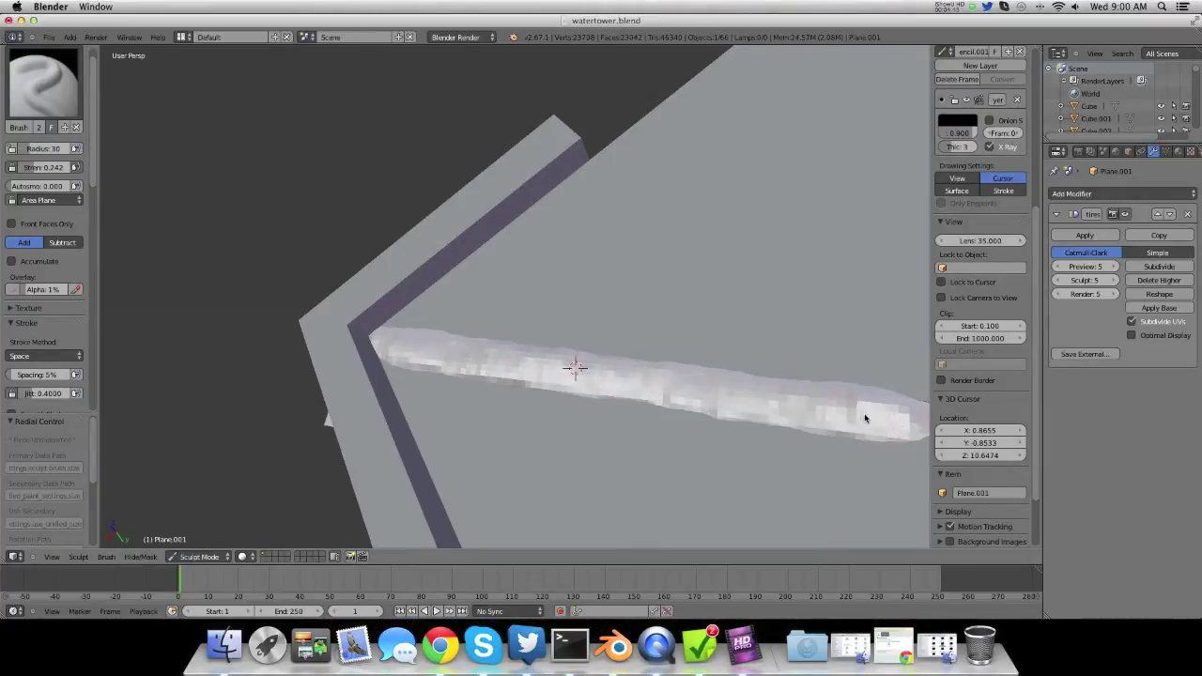
pyautogui.moveTo(863, 413)
pyautogui.mouseDown(button='middle')
pyautogui.moveTo(536, 386)
pyautogui.moveTo(506, 377)
pyautogui.moveTo(498, 358)
pyautogui.moveTo(544, 367)
pyautogui.mouseUp(button='middle')
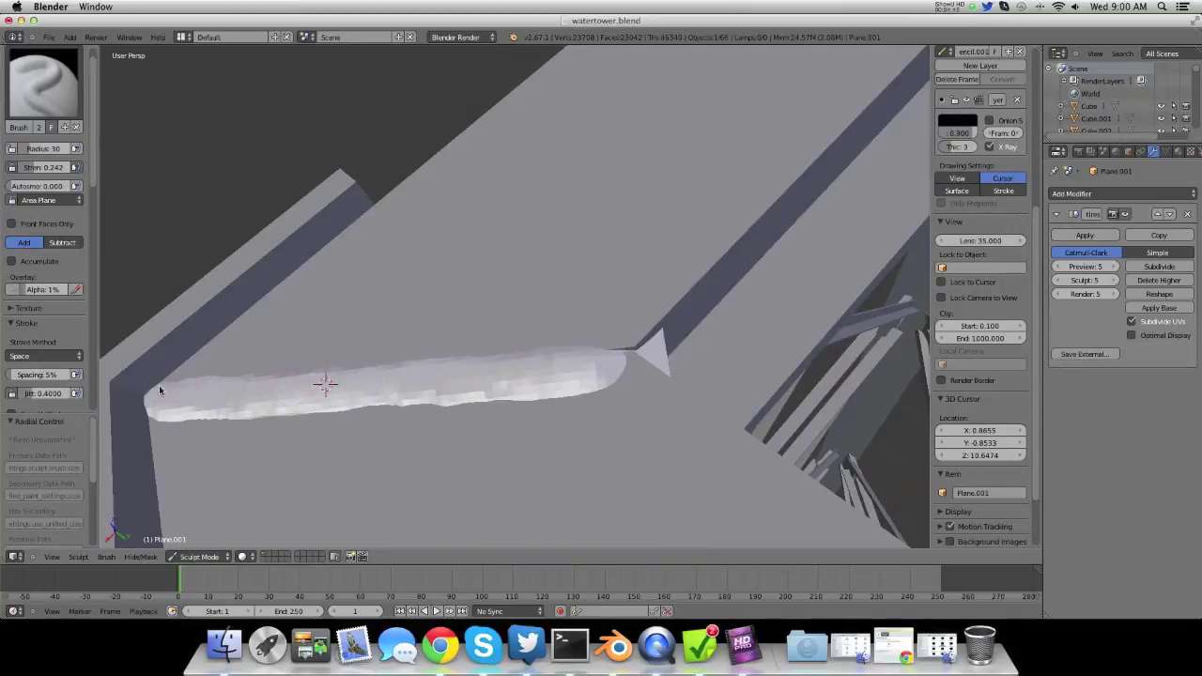
pyautogui.moveTo(308, 401); pyautogui.dragTo(571, 383)
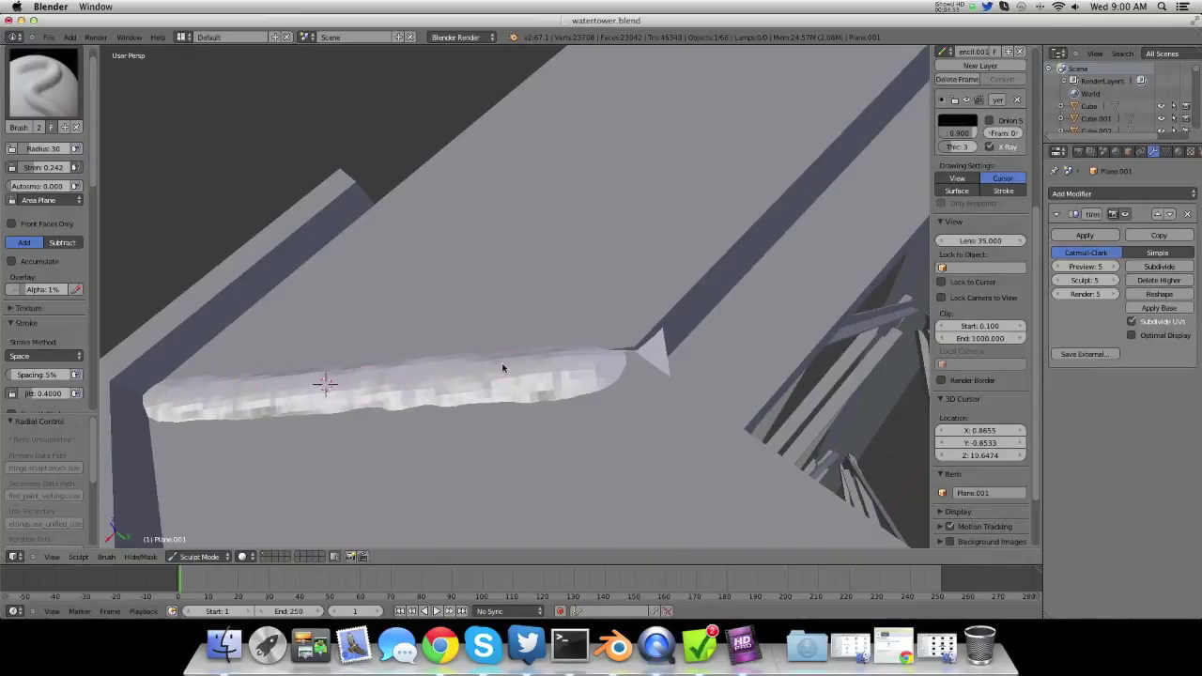
pyautogui.moveTo(502, 366)
pyautogui.mouseDown()
pyautogui.moveTo(473, 386)
pyautogui.moveTo(498, 376)
pyautogui.moveTo(436, 383)
pyautogui.mouseUp()
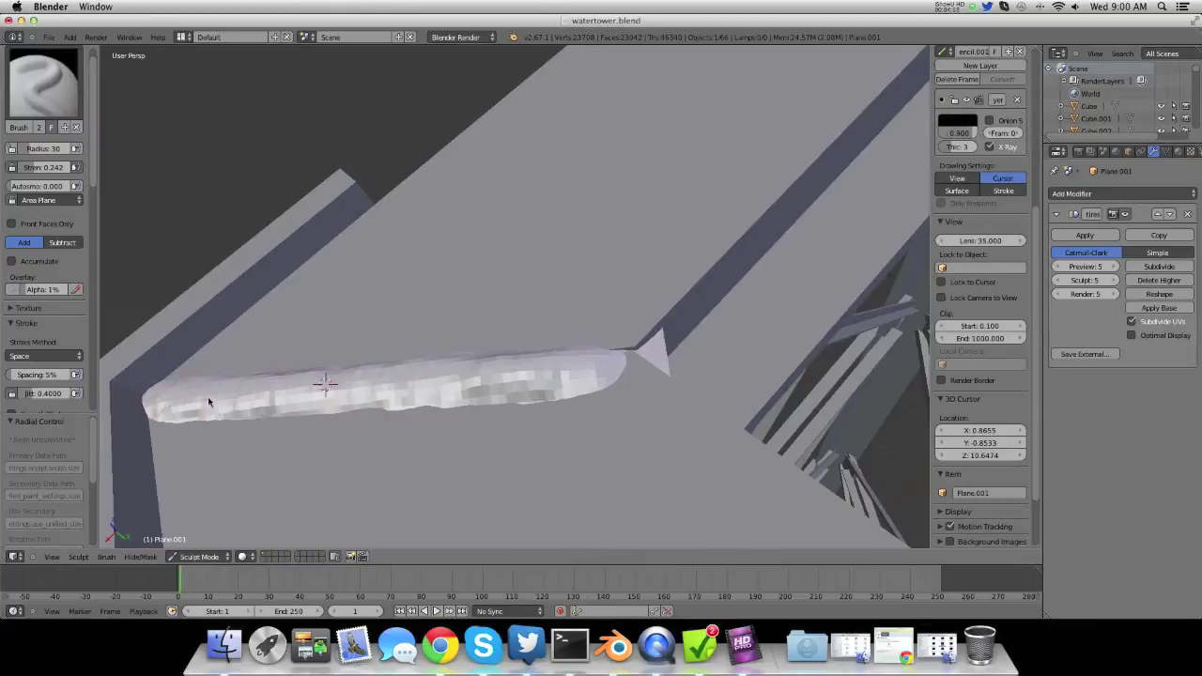
# - Switch back to the Scrape brush and flatten patches along the weld bead from both sides, enlarging the radius to 60
pyautogui.moveTo(317, 390)
pyautogui.mouseDown(button='middle')
pyautogui.moveTo(571, 349)
pyautogui.moveTo(566, 392)
pyautogui.moveTo(161, 314)
pyautogui.mouseUp(button='middle')
pyautogui.click(38, 82)
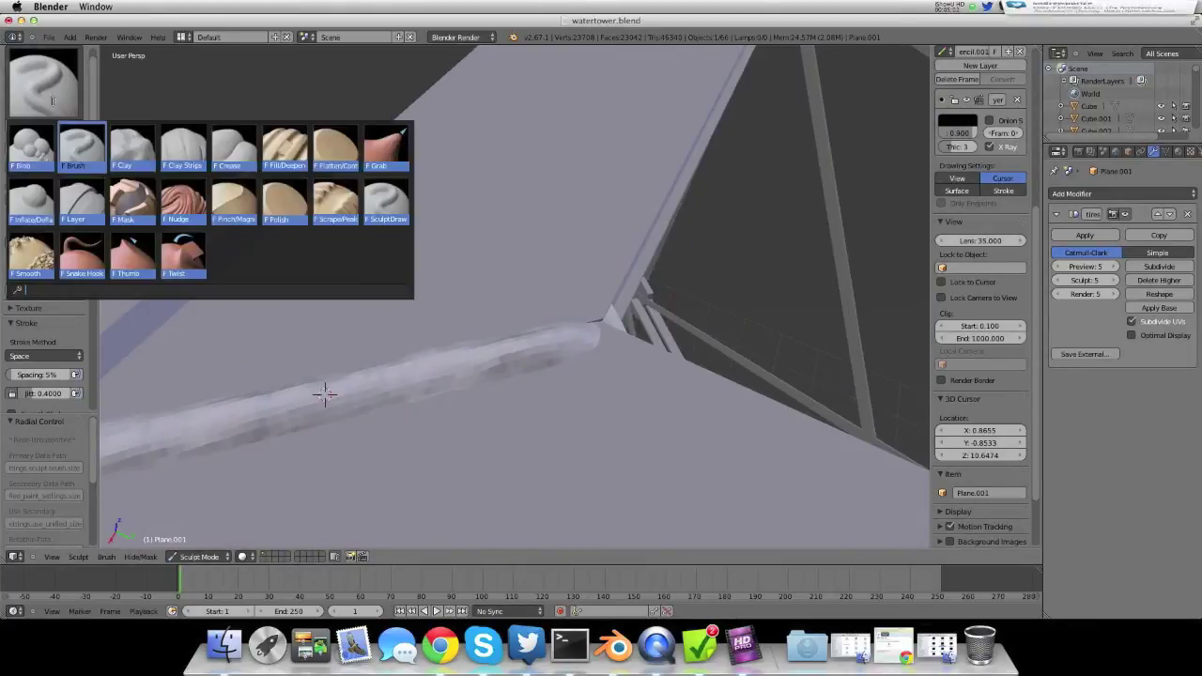
pyautogui.click(344, 204)
pyautogui.moveTo(859, 284)
pyautogui.mouseDown(button='middle')
pyautogui.moveTo(789, 319)
pyautogui.moveTo(627, 354)
pyautogui.mouseUp(button='middle')
pyautogui.click(692, 343)
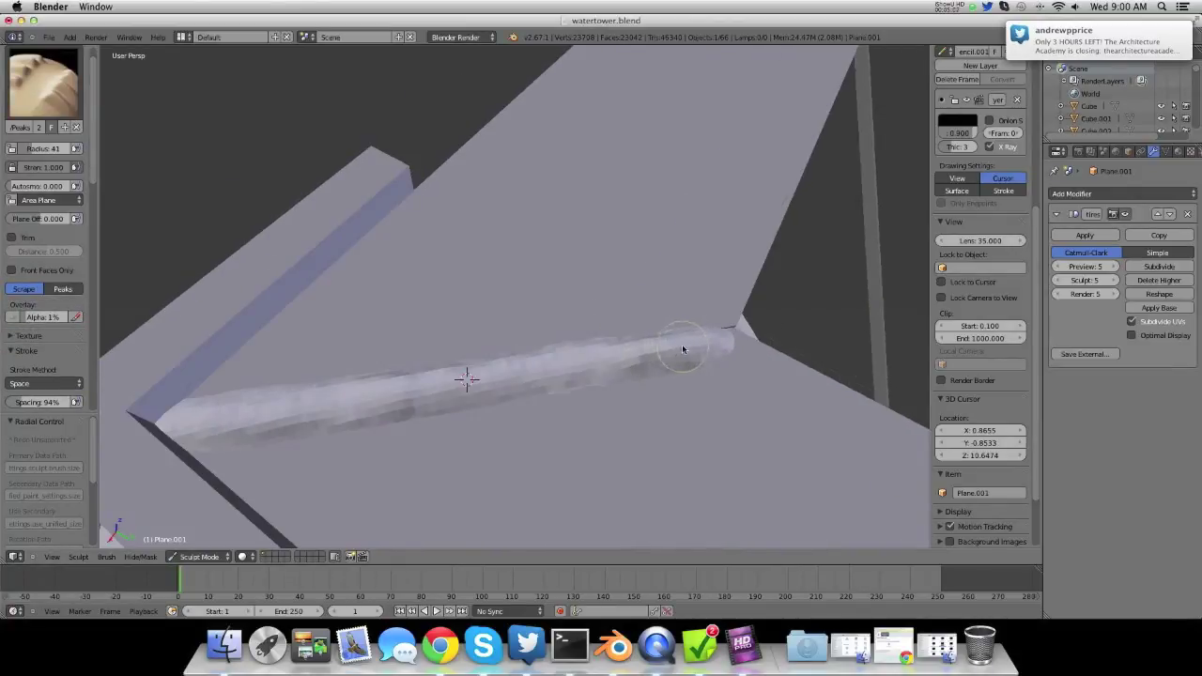
pyautogui.moveTo(536, 359)
pyautogui.mouseDown()
pyautogui.moveTo(589, 360)
pyautogui.moveTo(429, 389)
pyautogui.moveTo(279, 391)
pyautogui.mouseUp()
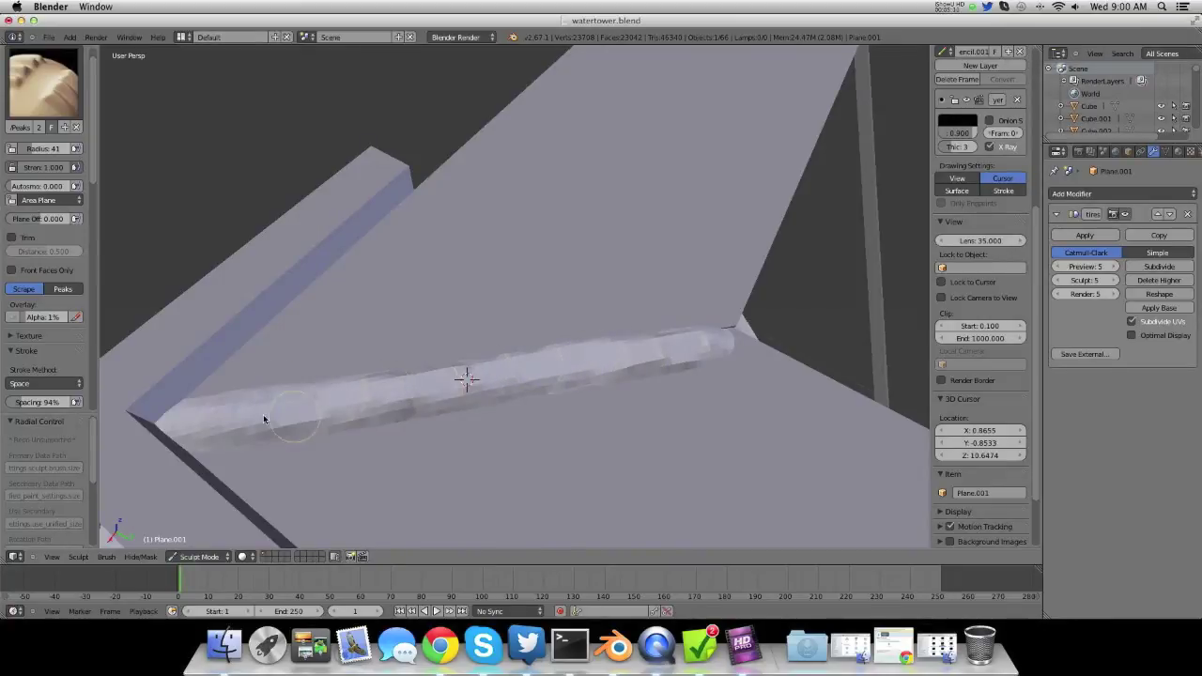
pyautogui.moveTo(230, 425)
pyautogui.mouseDown(button='middle')
pyautogui.moveTo(375, 366)
pyautogui.moveTo(416, 317)
pyautogui.moveTo(359, 416)
pyautogui.mouseUp(button='middle')
pyautogui.moveTo(351, 420); pyautogui.dragTo(358, 429)
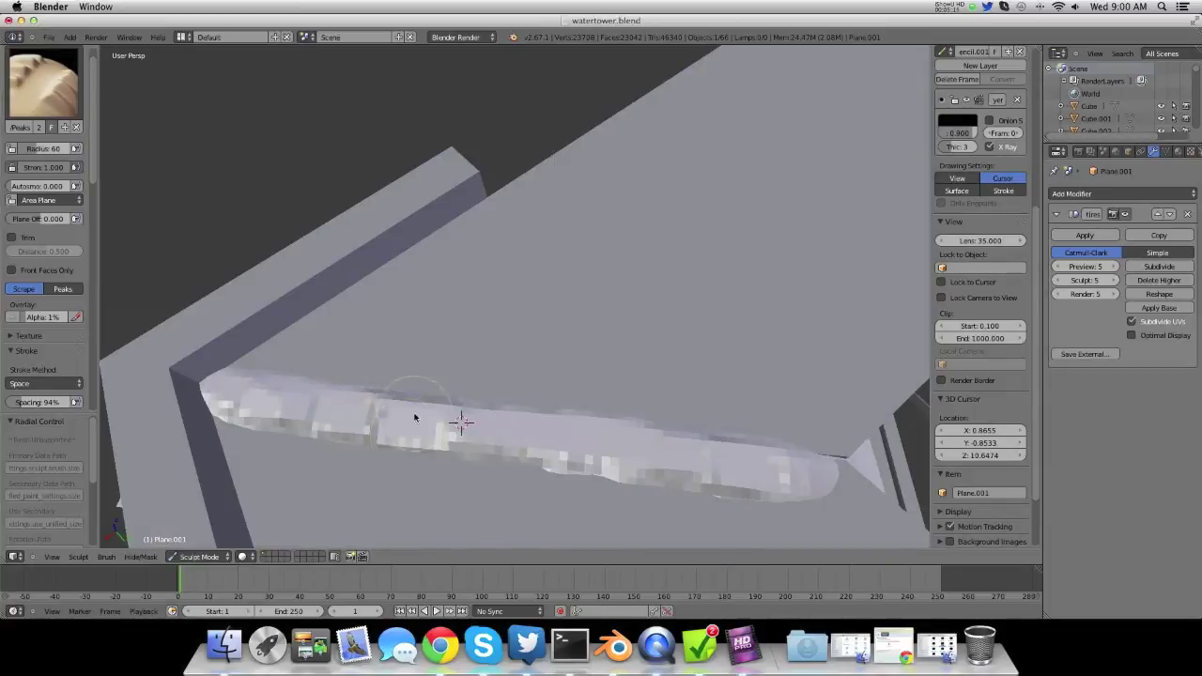
pyautogui.moveTo(762, 475)
pyautogui.mouseDown(button='middle')
pyautogui.moveTo(756, 540)
pyautogui.moveTo(657, 461)
pyautogui.moveTo(471, 354)
pyautogui.mouseUp(button='middle')
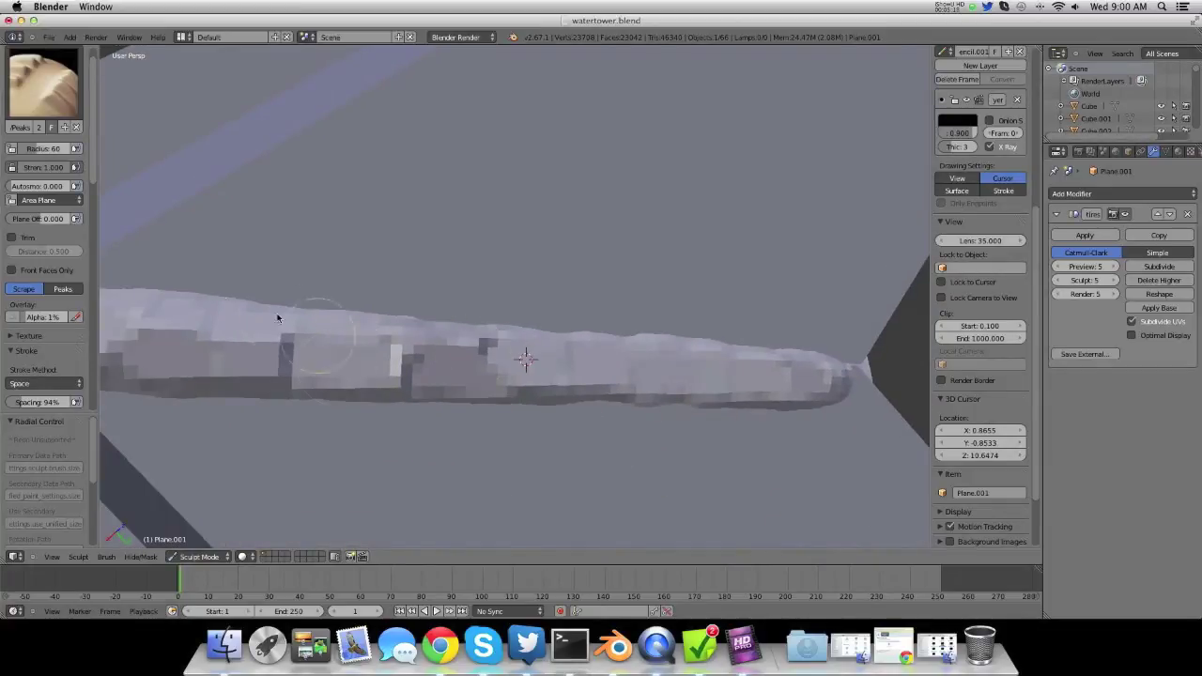
# - Touch up the weld bead with the Draw brush, working toward its inner end, and return to Object Mode
pyautogui.press('x')
pyautogui.moveTo(277, 318)
pyautogui.mouseDown(button='middle')
pyautogui.moveTo(491, 407)
pyautogui.moveTo(642, 439)
pyautogui.moveTo(398, 282)
pyautogui.moveTo(427, 300)
pyautogui.moveTo(496, 287)
pyautogui.moveTo(478, 269)
pyautogui.moveTo(434, 304)
pyautogui.moveTo(423, 385)
pyautogui.mouseUp(button='middle')
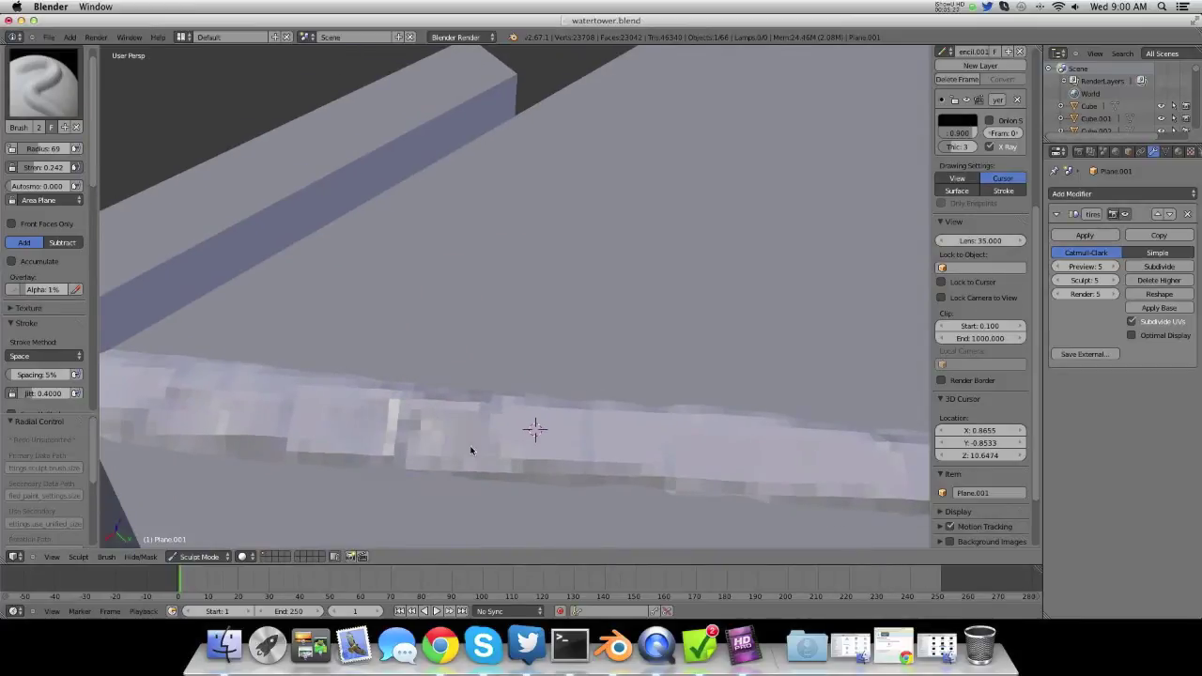
pyautogui.moveTo(472, 450)
pyautogui.mouseDown(button='middle')
pyautogui.moveTo(510, 357)
pyautogui.moveTo(518, 442)
pyautogui.moveTo(567, 373)
pyautogui.moveTo(644, 369)
pyautogui.moveTo(480, 397)
pyautogui.mouseUp(button='middle')
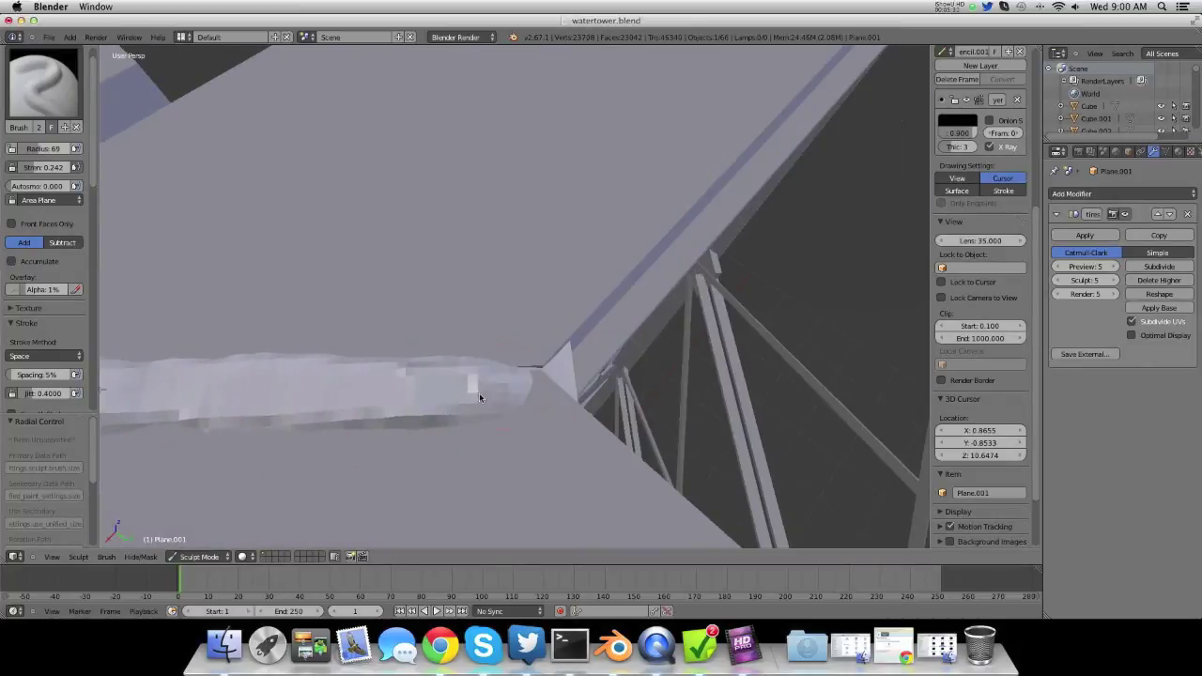
pyautogui.moveTo(393, 396)
pyautogui.mouseDown(button='middle')
pyautogui.moveTo(410, 400)
pyautogui.moveTo(393, 335)
pyautogui.moveTo(434, 271)
pyautogui.moveTo(532, 271)
pyautogui.moveTo(536, 295)
pyautogui.moveTo(636, 360)
pyautogui.moveTo(617, 346)
pyautogui.moveTo(632, 399)
pyautogui.moveTo(700, 344)
pyautogui.moveTo(425, 474)
pyautogui.mouseUp(button='middle')
pyautogui.click(199, 556)
pyautogui.click(199, 541)
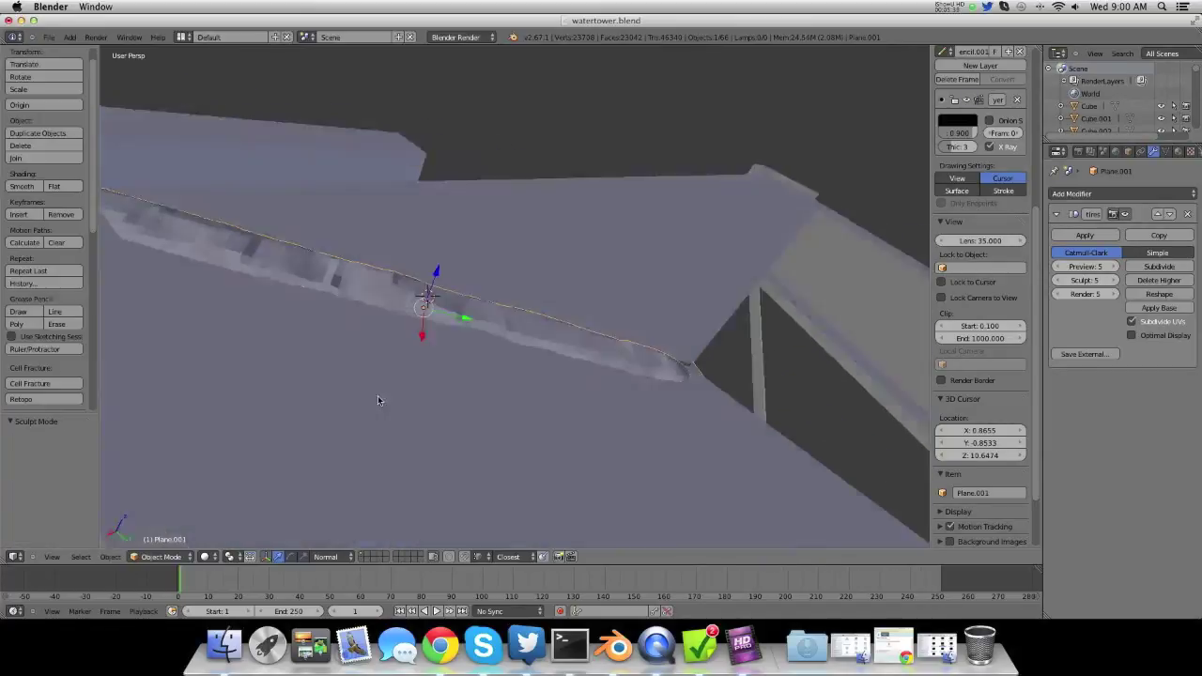
# - Subdivide the bead's Multiresolution modifier to level 6 and shade the bead smooth
pyautogui.moveTo(378, 396)
pyautogui.mouseDown(button='middle')
pyautogui.moveTo(387, 420)
pyautogui.moveTo(600, 360)
pyautogui.moveTo(625, 453)
pyautogui.moveTo(332, 381)
pyautogui.moveTo(535, 296)
pyautogui.moveTo(595, 335)
pyautogui.moveTo(775, 357)
pyautogui.moveTo(466, 343)
pyautogui.moveTo(566, 281)
pyautogui.moveTo(588, 283)
pyautogui.mouseUp(button='middle')
pyautogui.click(1172, 192)
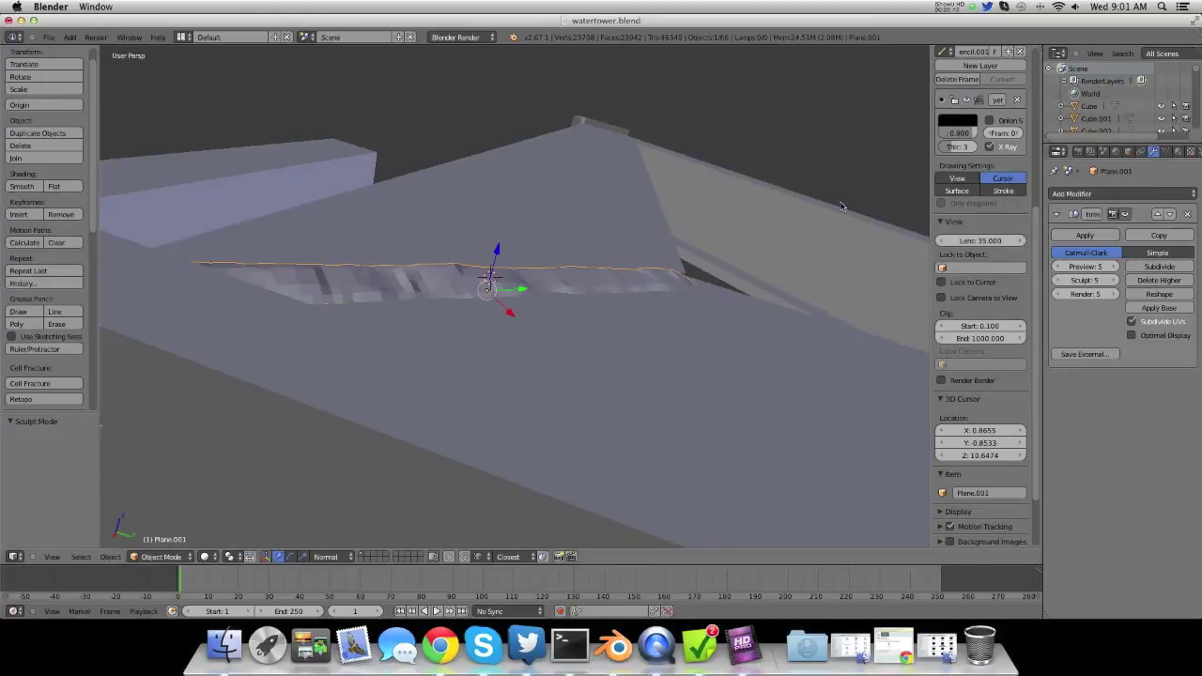
pyautogui.click(1153, 267)
pyautogui.moveTo(488, 320); pyautogui.dragTo(376, 293, button='middle')
pyautogui.click(21, 186)
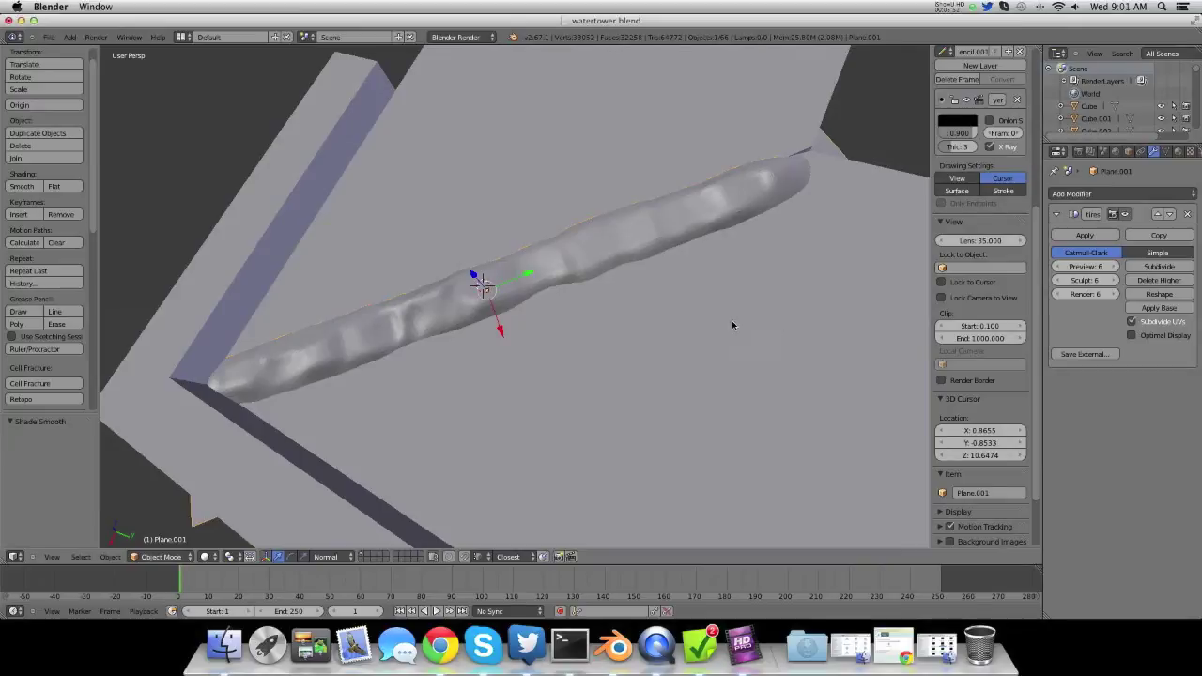
# - Apply the bead's Multiresolution modifier and add a Displace modifier with a new texture
pyautogui.click(1084, 235)
pyautogui.click(1085, 193)
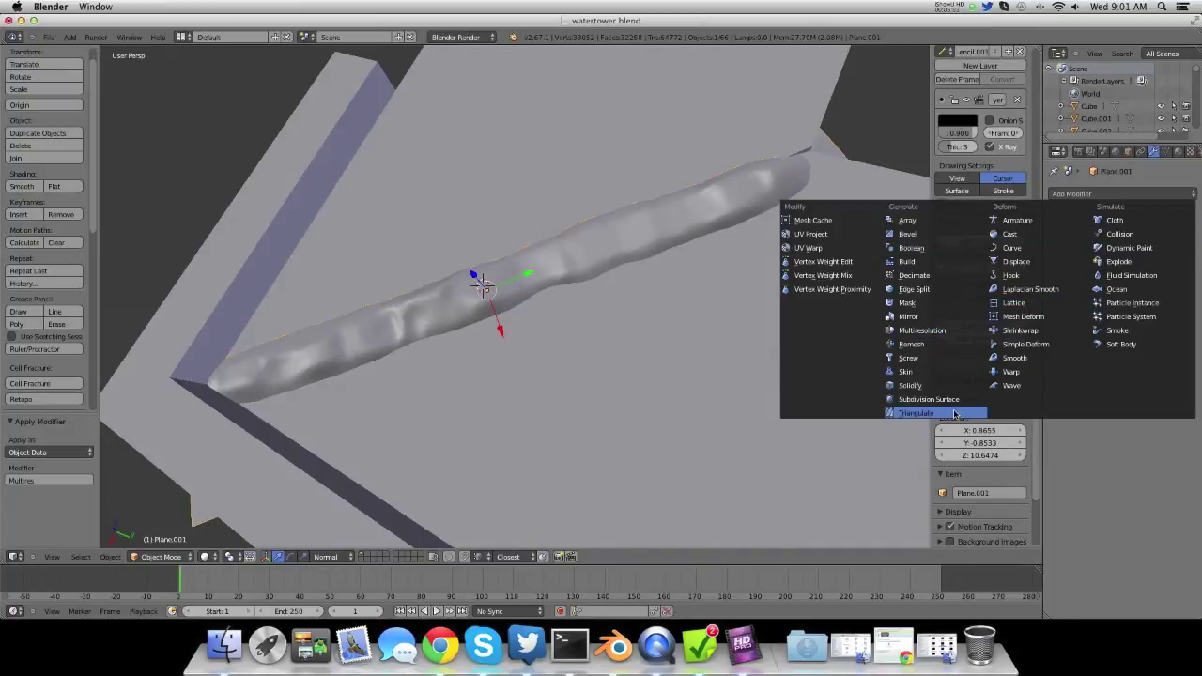
pyautogui.click(1027, 263)
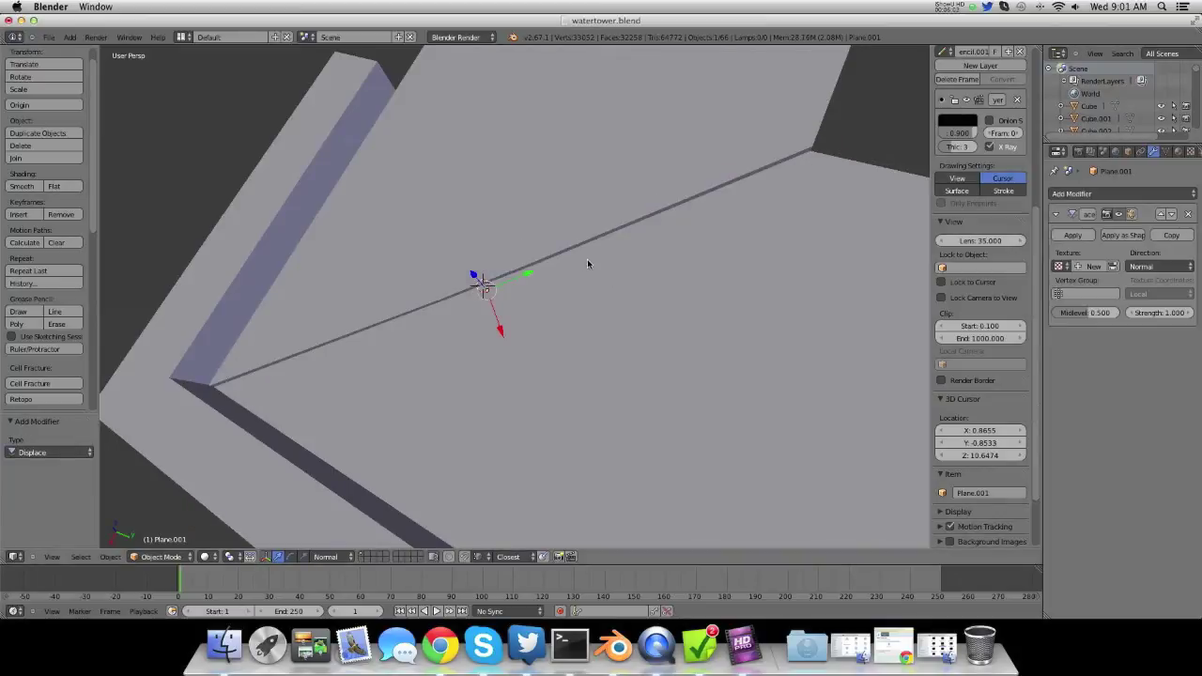
pyautogui.hscroll(-2, 586, 263)
pyautogui.click(1090, 266)
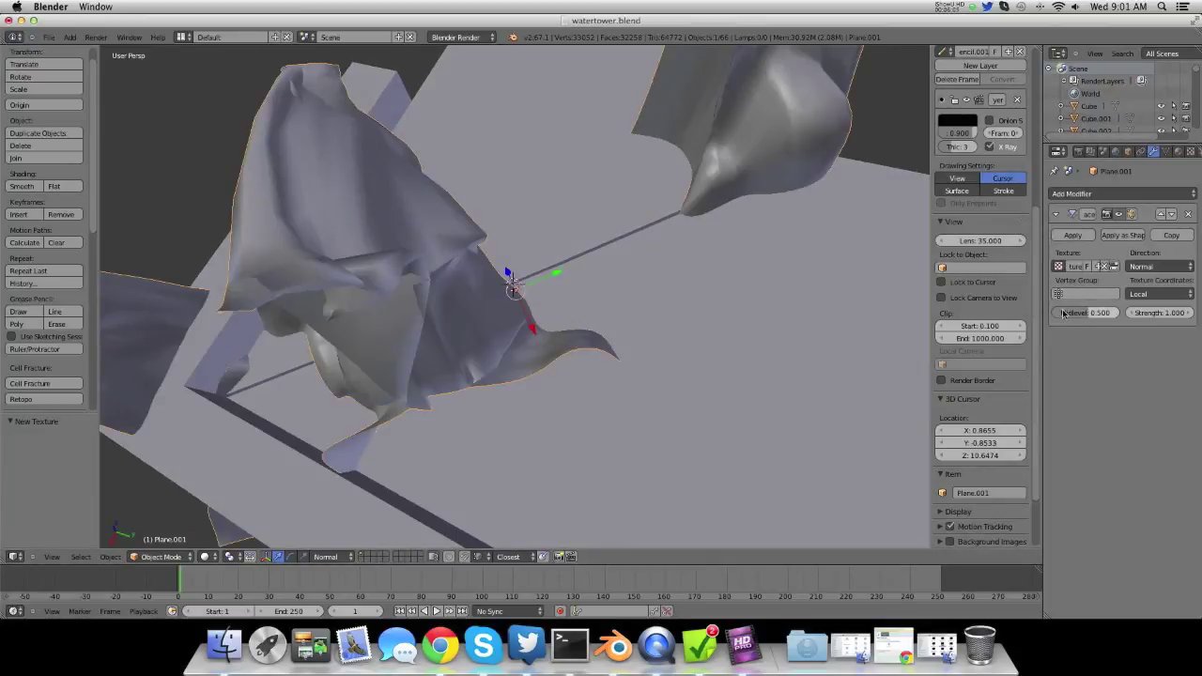
# - Lower the Displace modifier's strength to about 0.01
pyautogui.scroll(-2, 1190, 153)
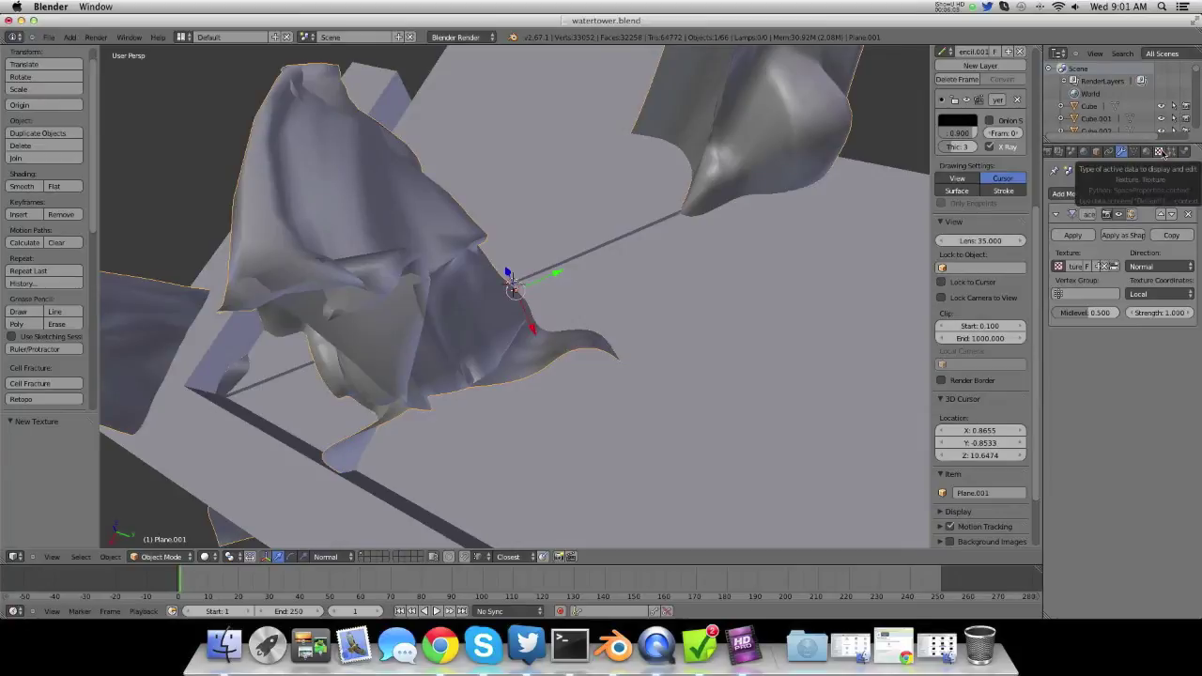
pyautogui.click(1159, 152)
pyautogui.click(1122, 151)
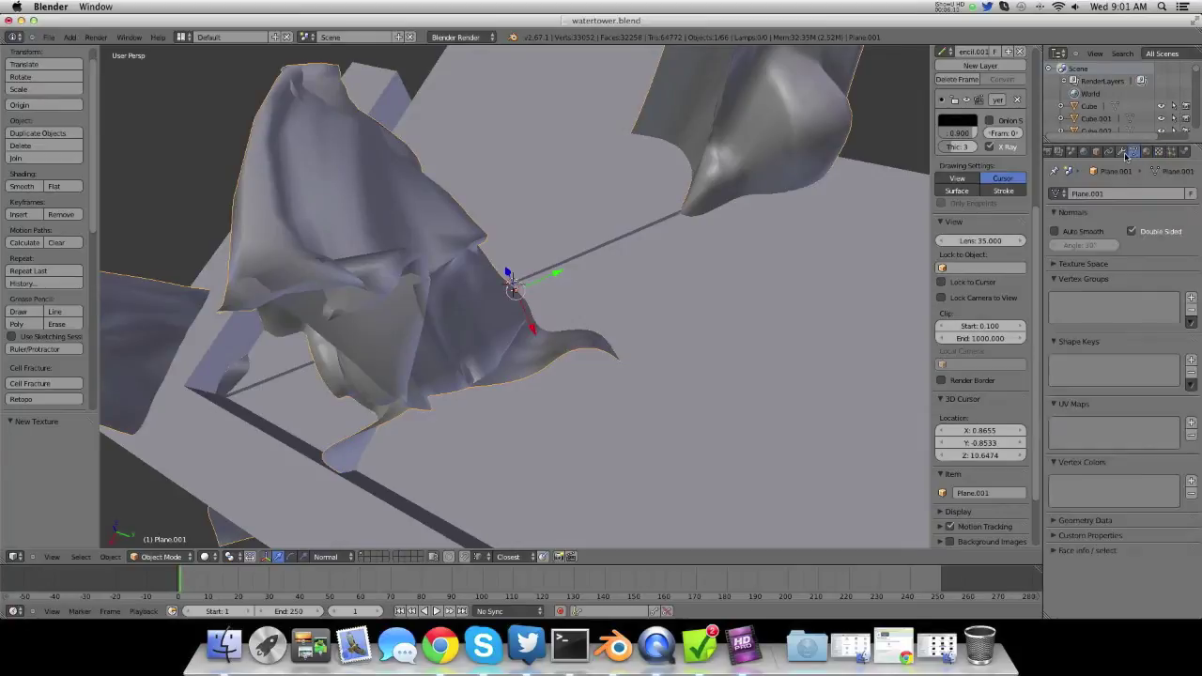
pyautogui.click(1165, 313)
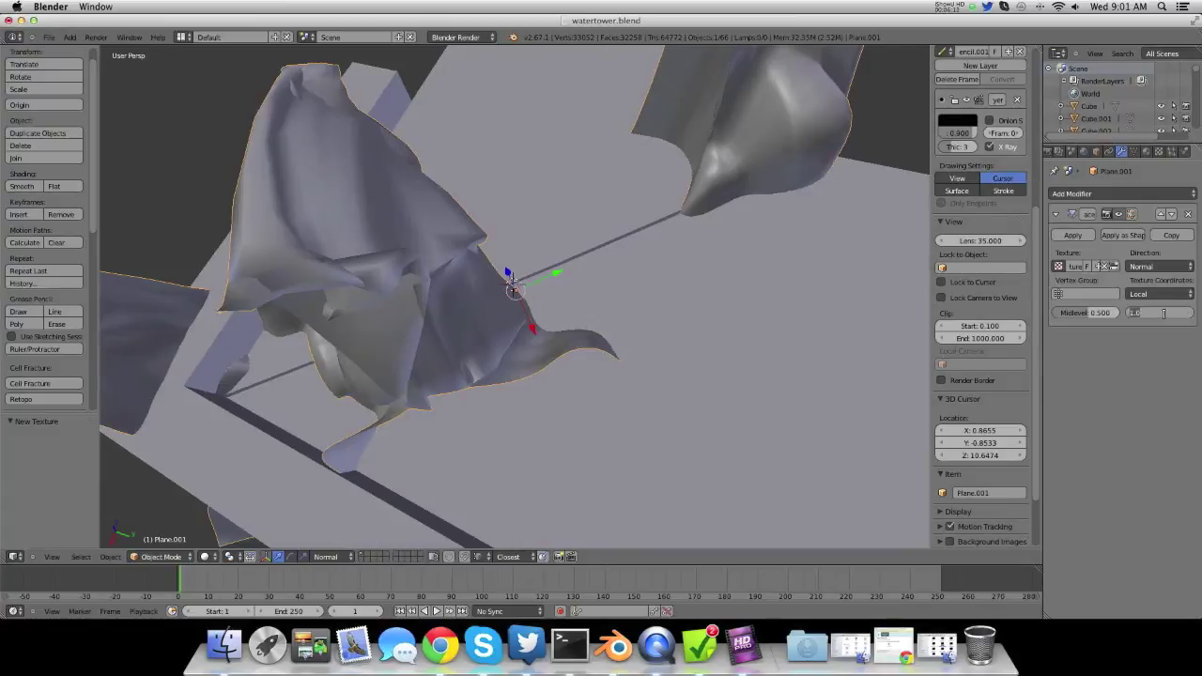
pyautogui.write('0.1')
pyautogui.press('Return')
pyautogui.moveTo(1179, 314)
pyautogui.mouseDown()
pyautogui.moveTo(1153, 317)
pyautogui.moveTo(1188, 311)
pyautogui.mouseUp()
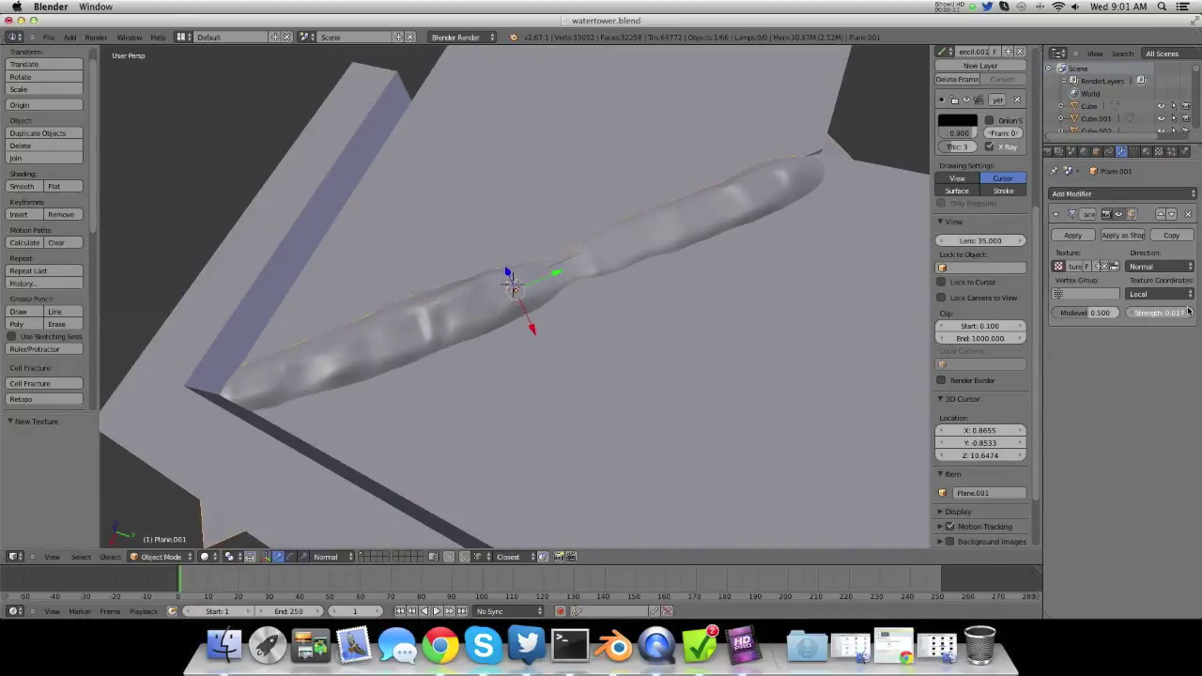
# - Set the displacement texture's type to Image or Movie and load the MetalWelds0008_3_S.jpg image from the Downloads folder
pyautogui.click(1160, 152)
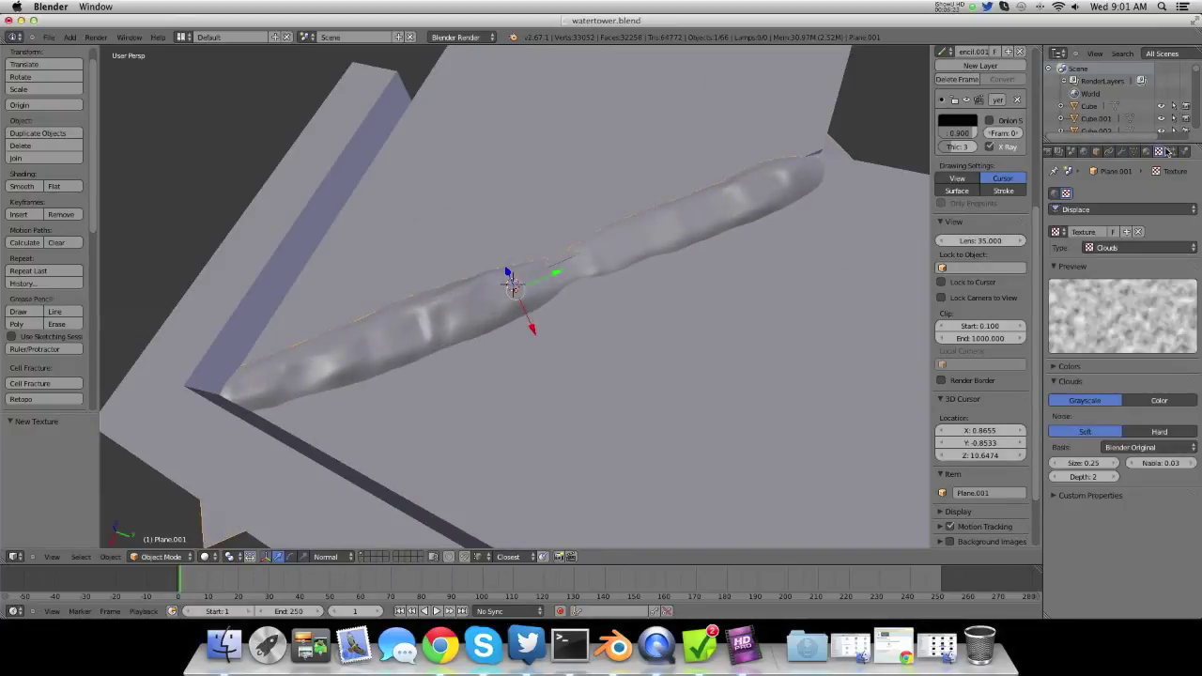
pyautogui.click(1140, 247)
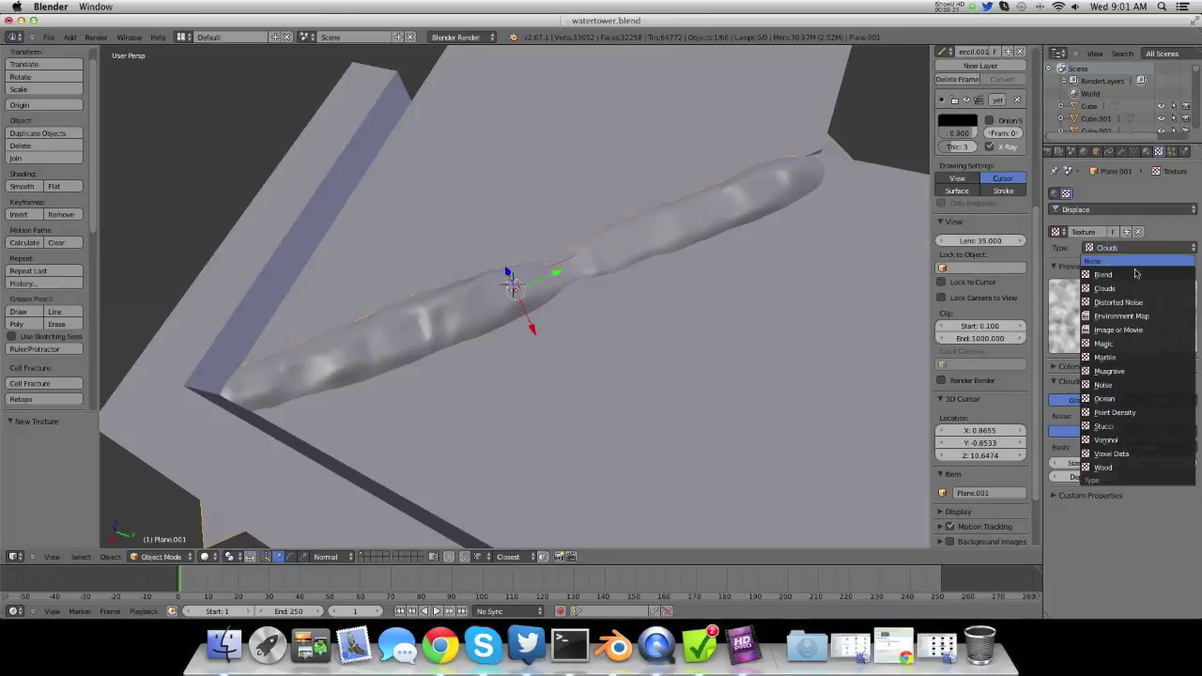
pyautogui.click(1127, 330)
pyautogui.click(1164, 401)
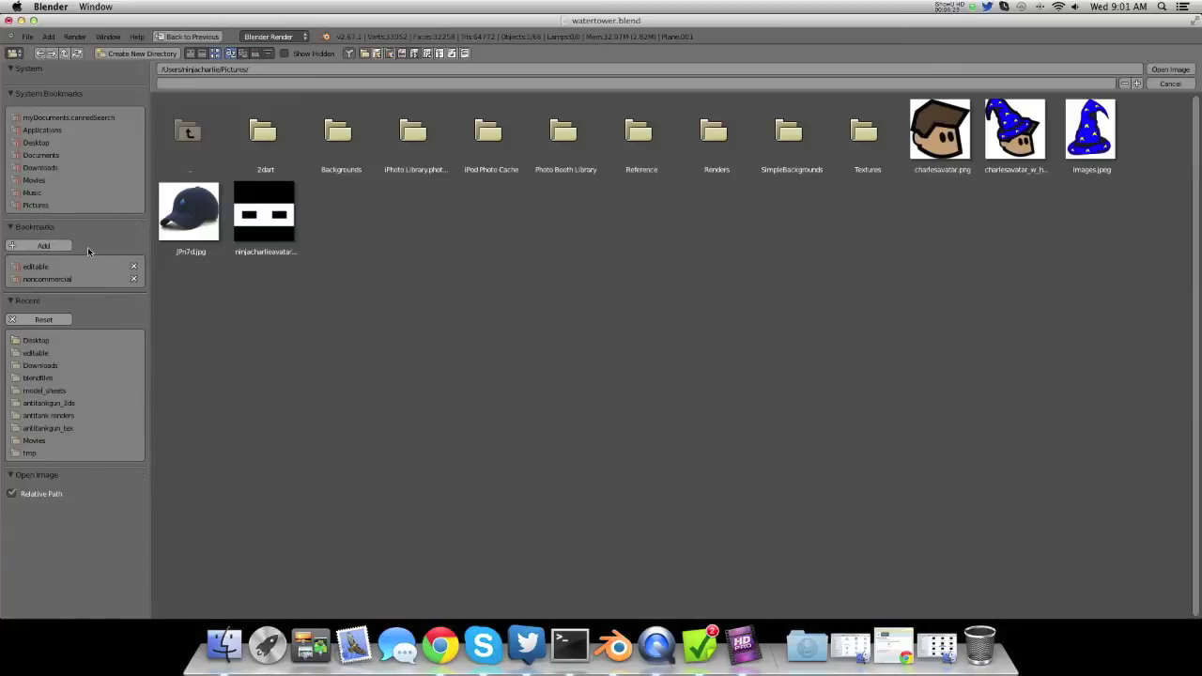
pyautogui.click(47, 279)
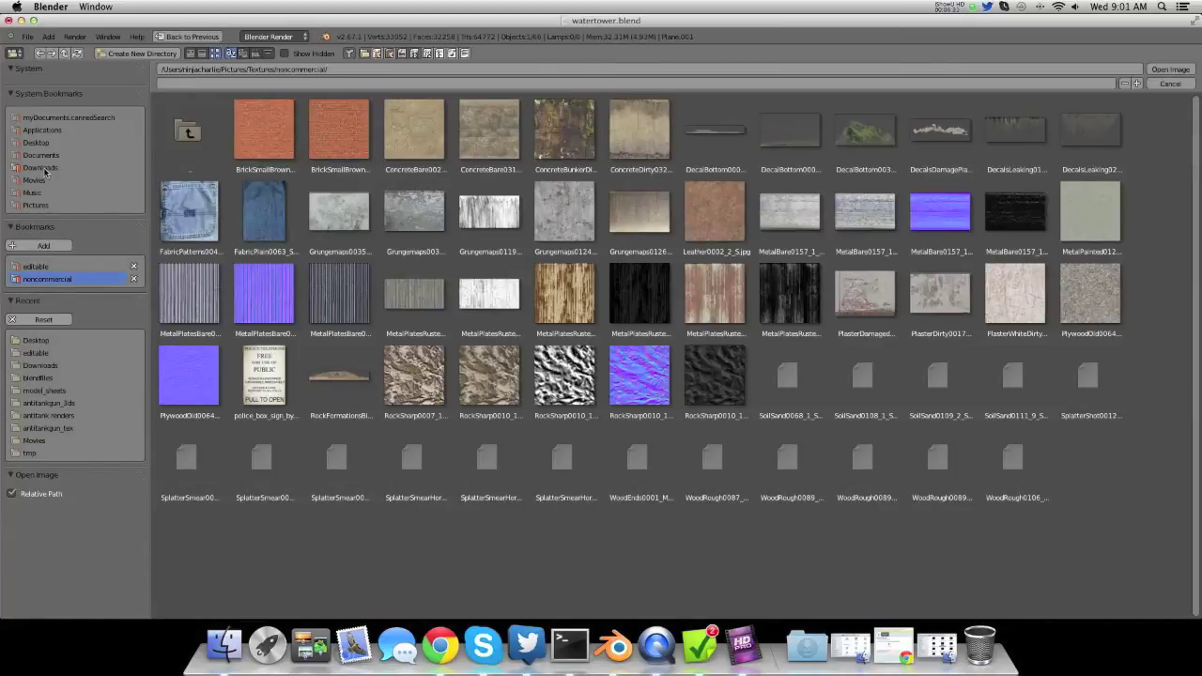
pyautogui.click(40, 167)
pyautogui.click(414, 132)
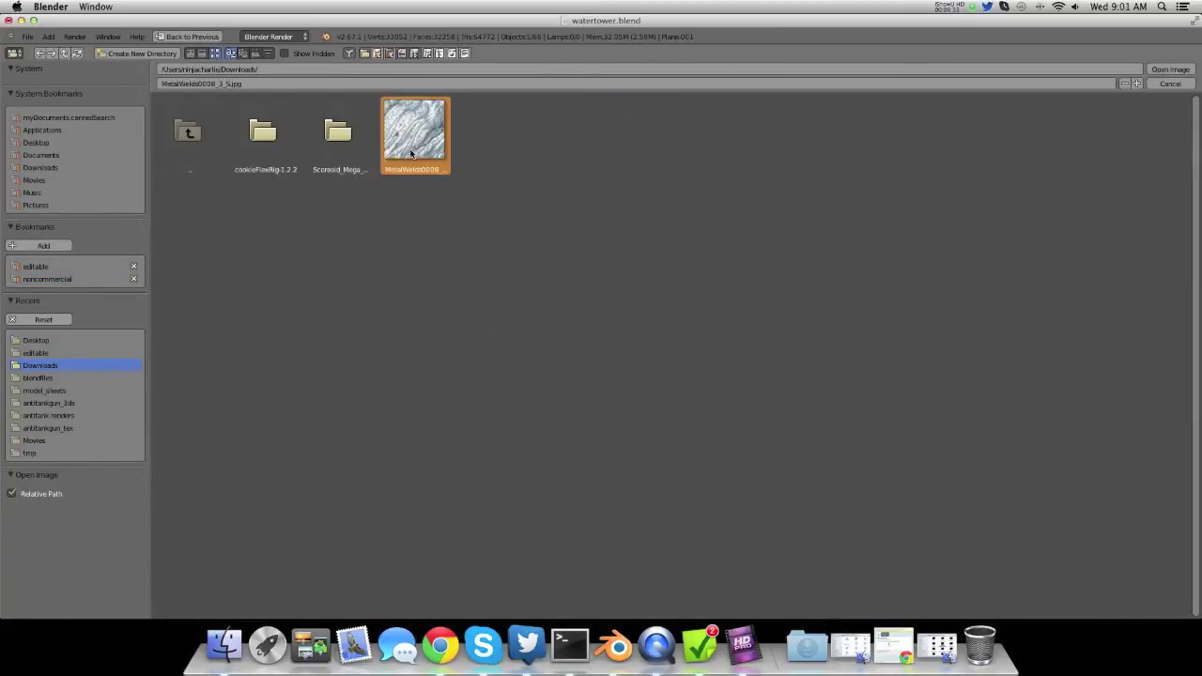
pyautogui.click(1169, 71)
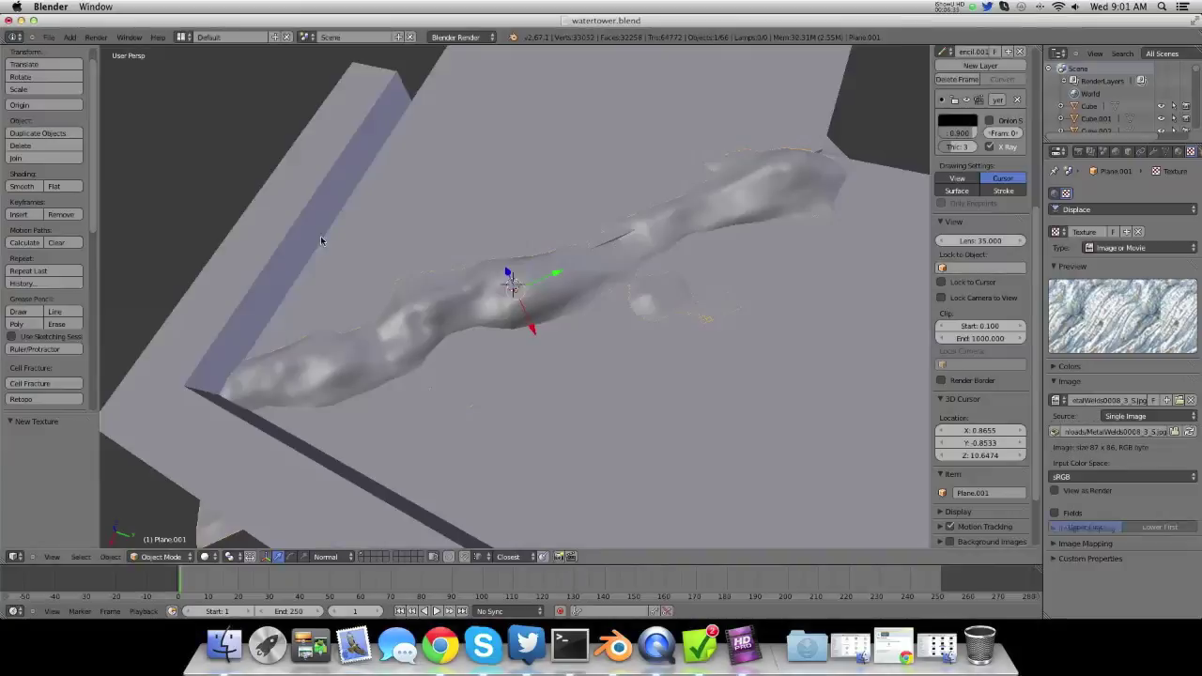
# - Inspect the image-displaced weld bead from several angles, briefly checking it in wireframe
pyautogui.moveTo(324, 241); pyautogui.dragTo(571, 367, button='middle')
pyautogui.press('z')
pyautogui.press('z')
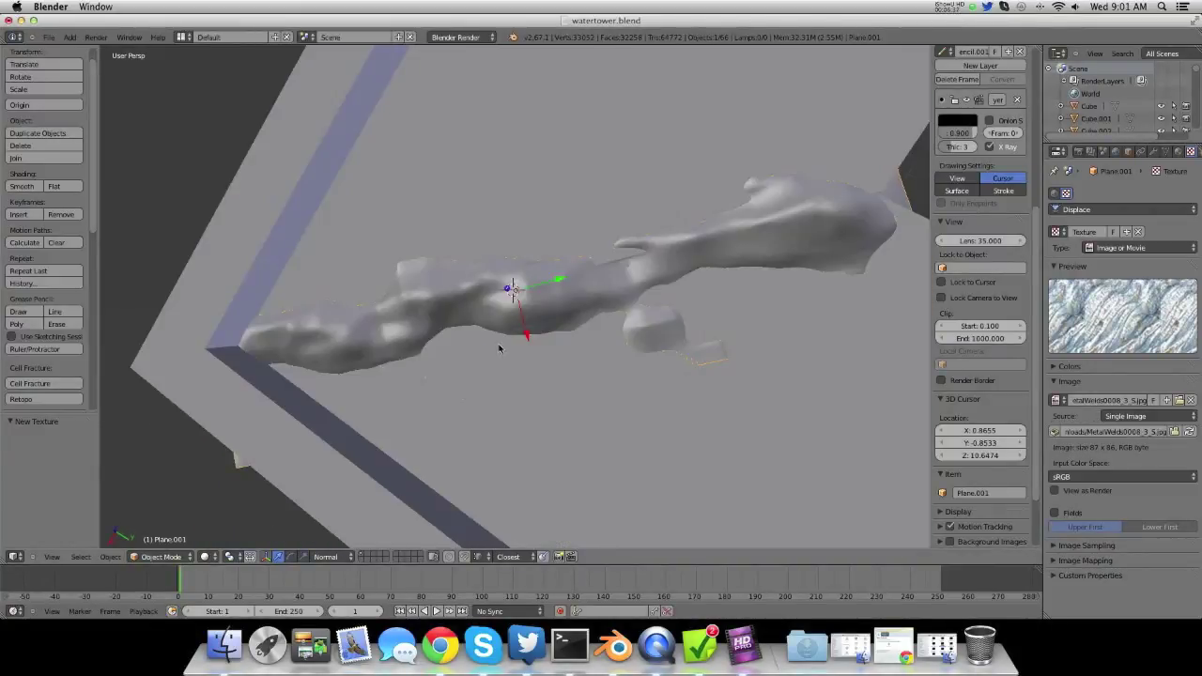
pyautogui.moveTo(558, 410); pyautogui.dragTo(549, 315, button='middle')
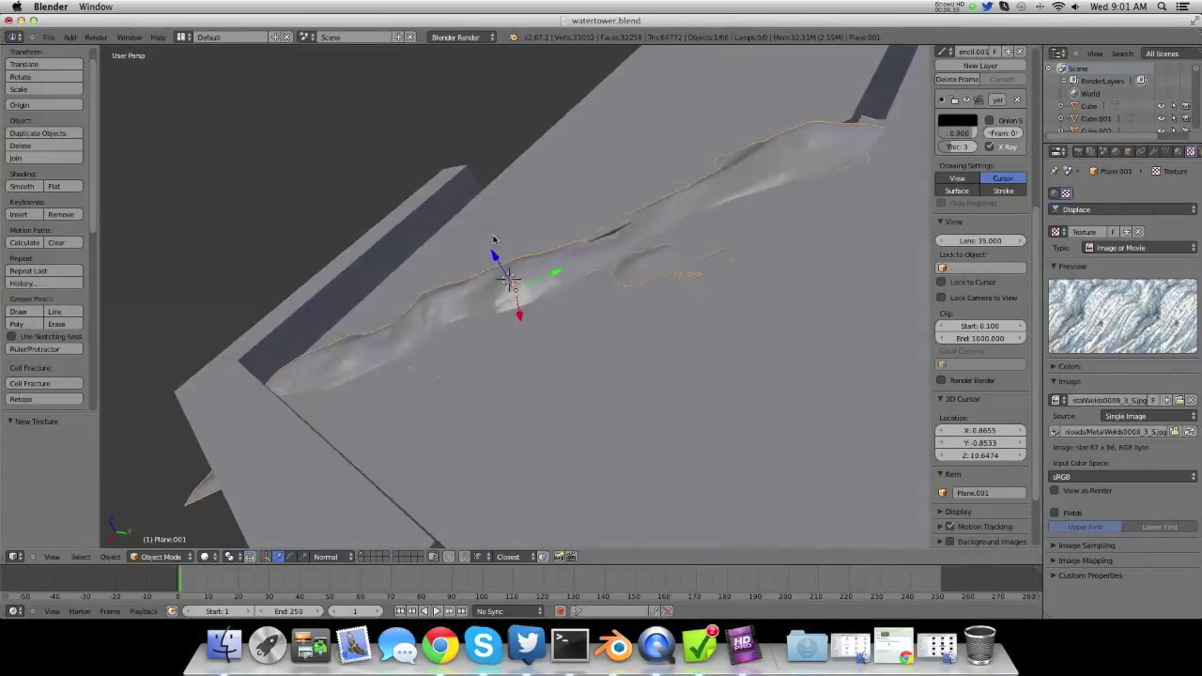
# - Set the weld bead's Displace modifier strength to about -0.005
pyautogui.moveTo(493, 239); pyautogui.dragTo(502, 295, button='middle')
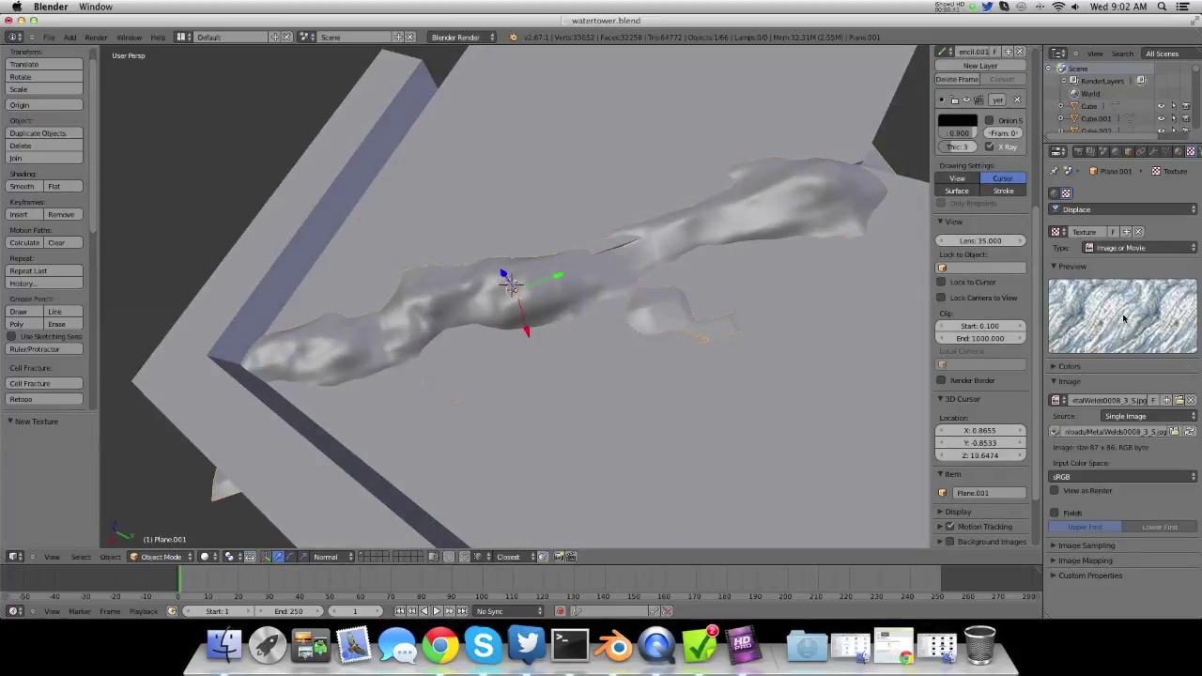
pyautogui.click(1178, 151)
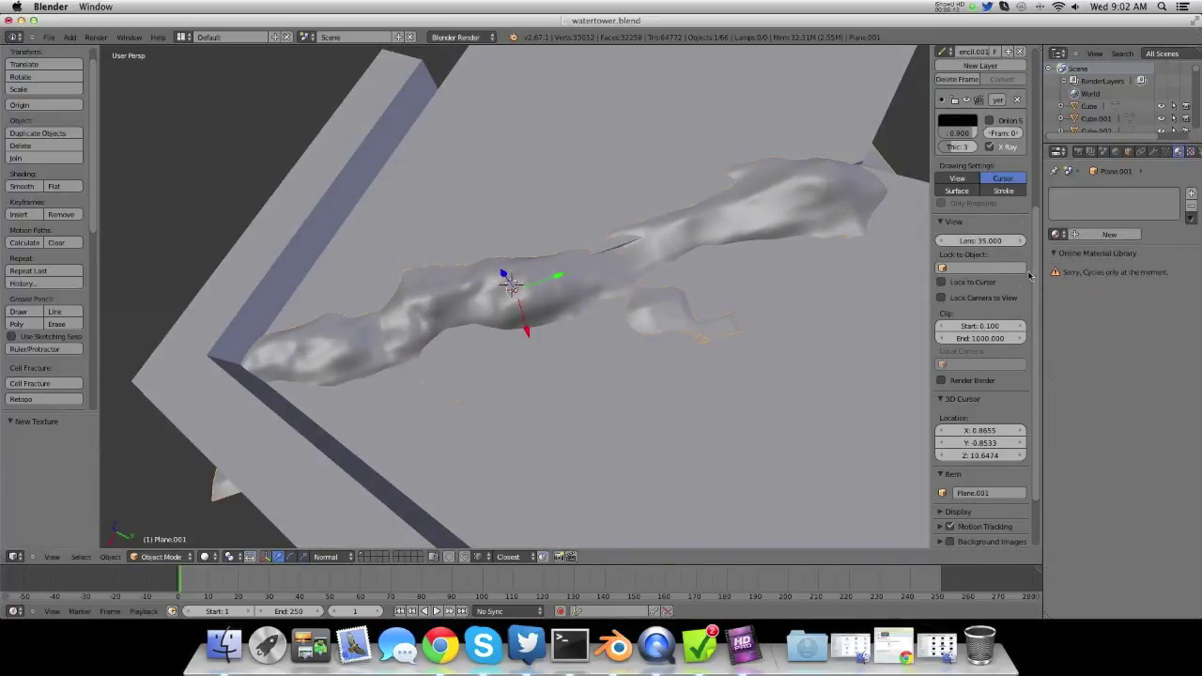
pyautogui.click(1153, 151)
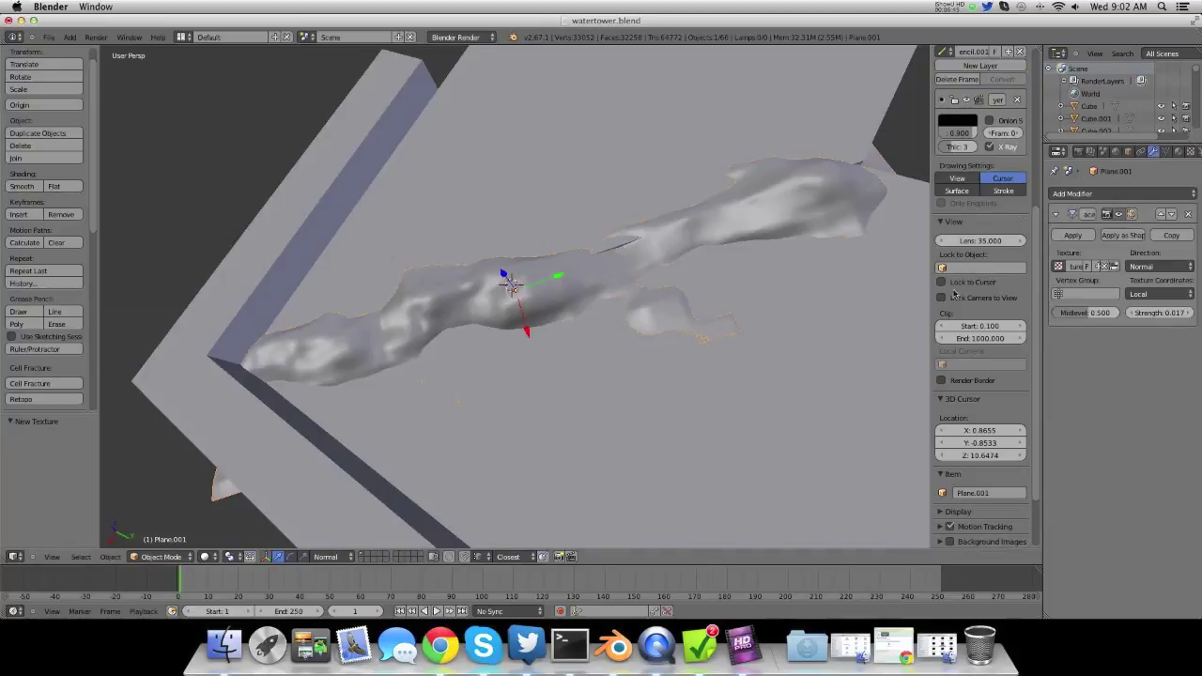
pyautogui.moveTo(727, 246); pyautogui.dragTo(770, 258, button='middle')
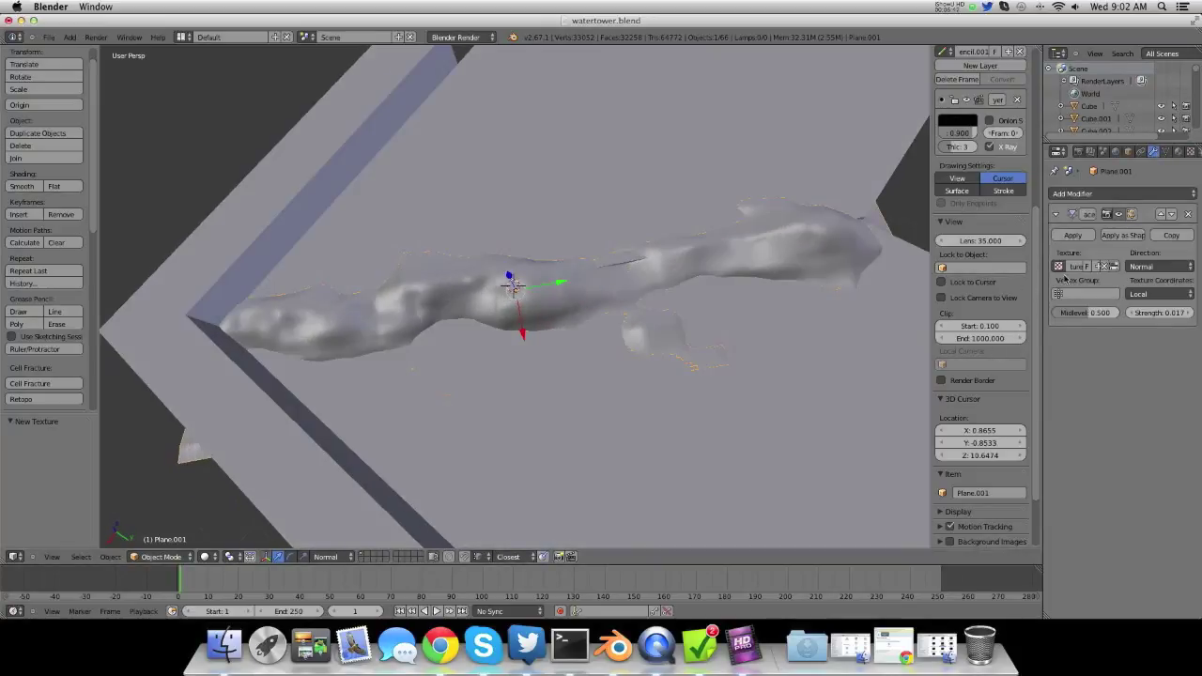
pyautogui.moveTo(1167, 315); pyautogui.dragTo(1146, 317)
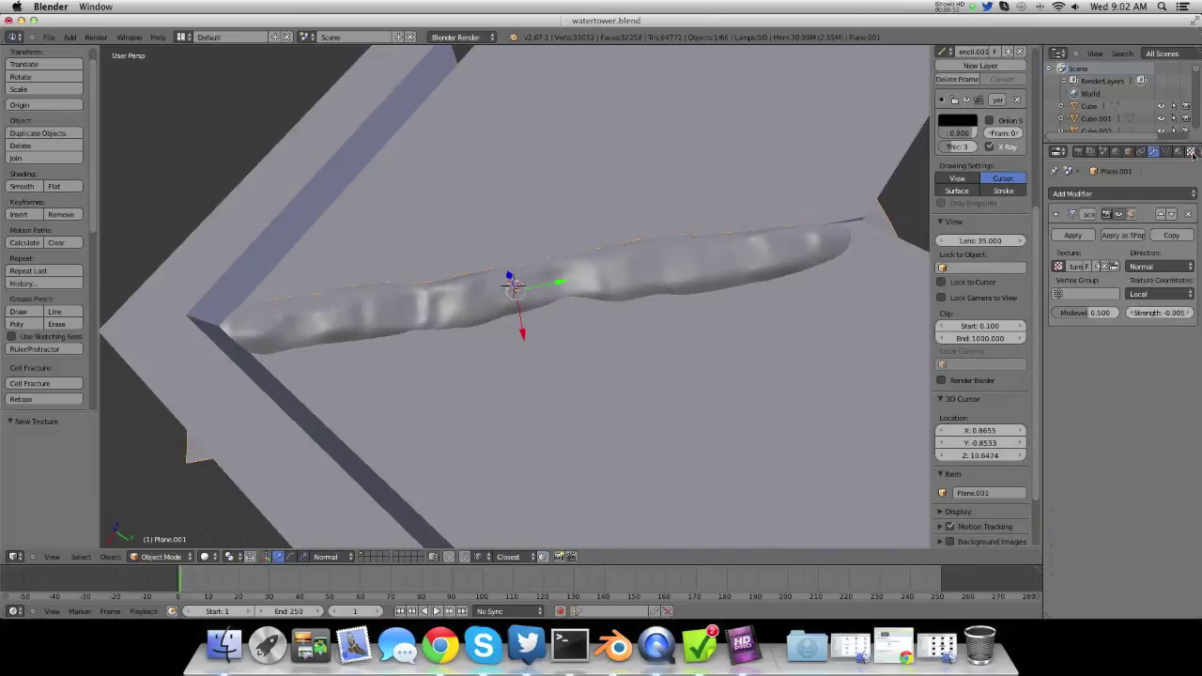
# - Try a colour ramp on the displacement texture, adjusting its colour stops, and turn the ramp off again
pyautogui.click(1191, 152)
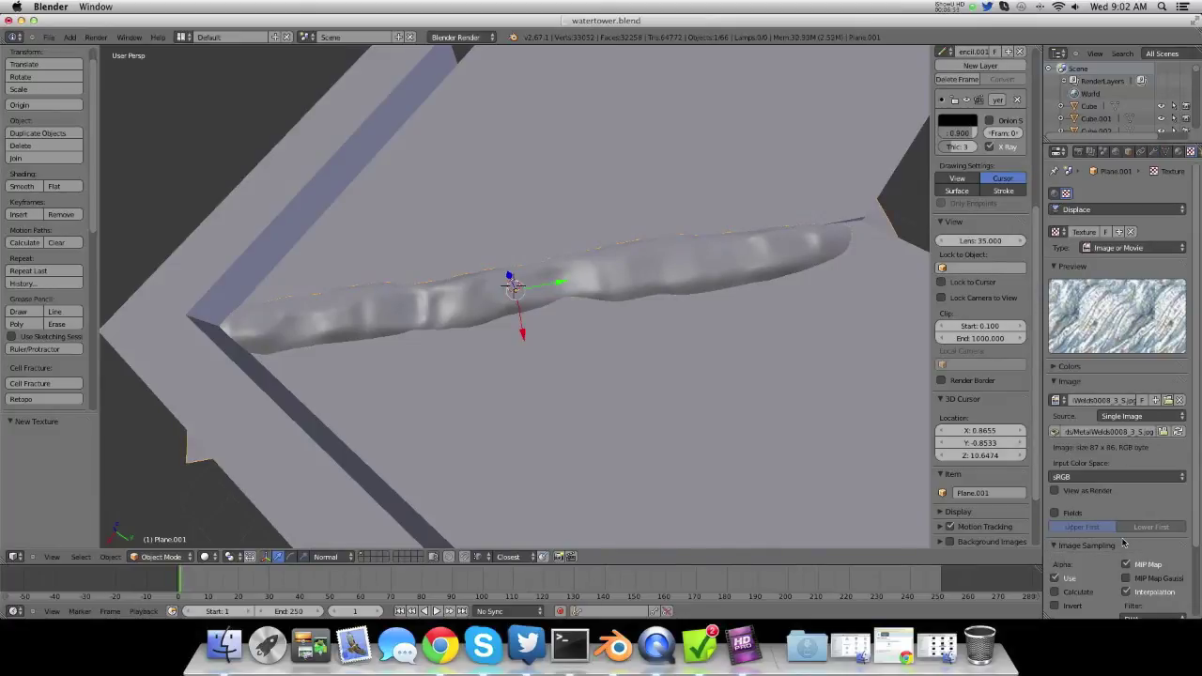
pyautogui.scroll(-4, 1123, 543)
pyautogui.press('a')
pyautogui.press('a')
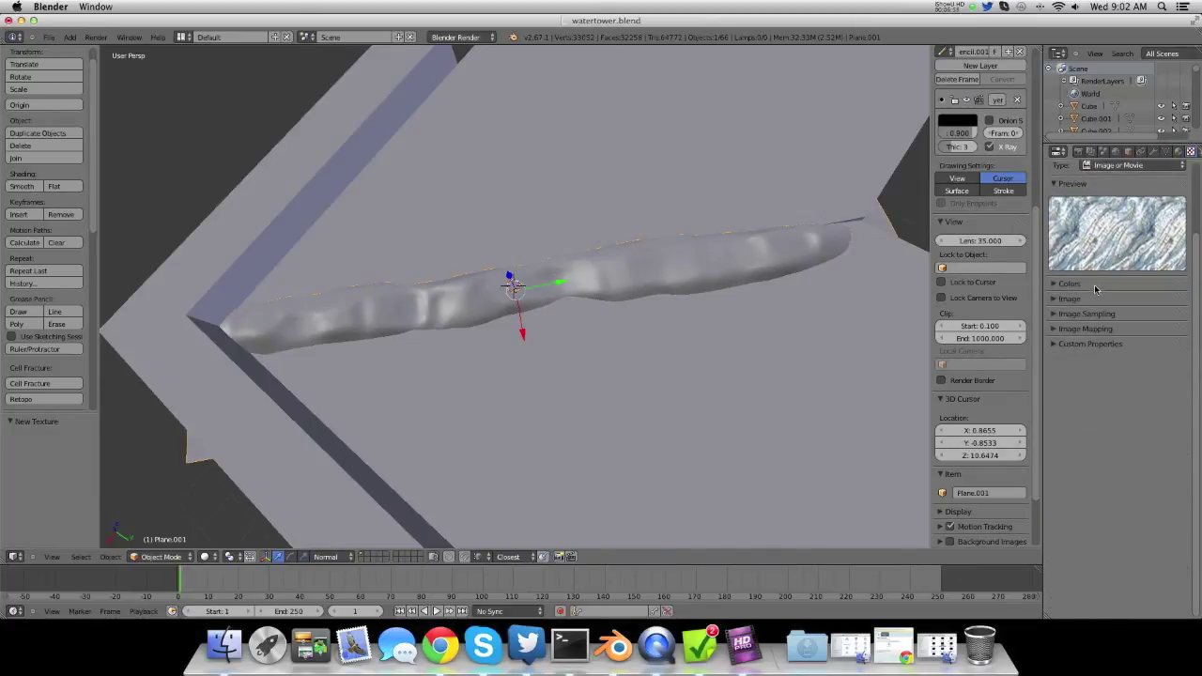
pyautogui.click(1093, 285)
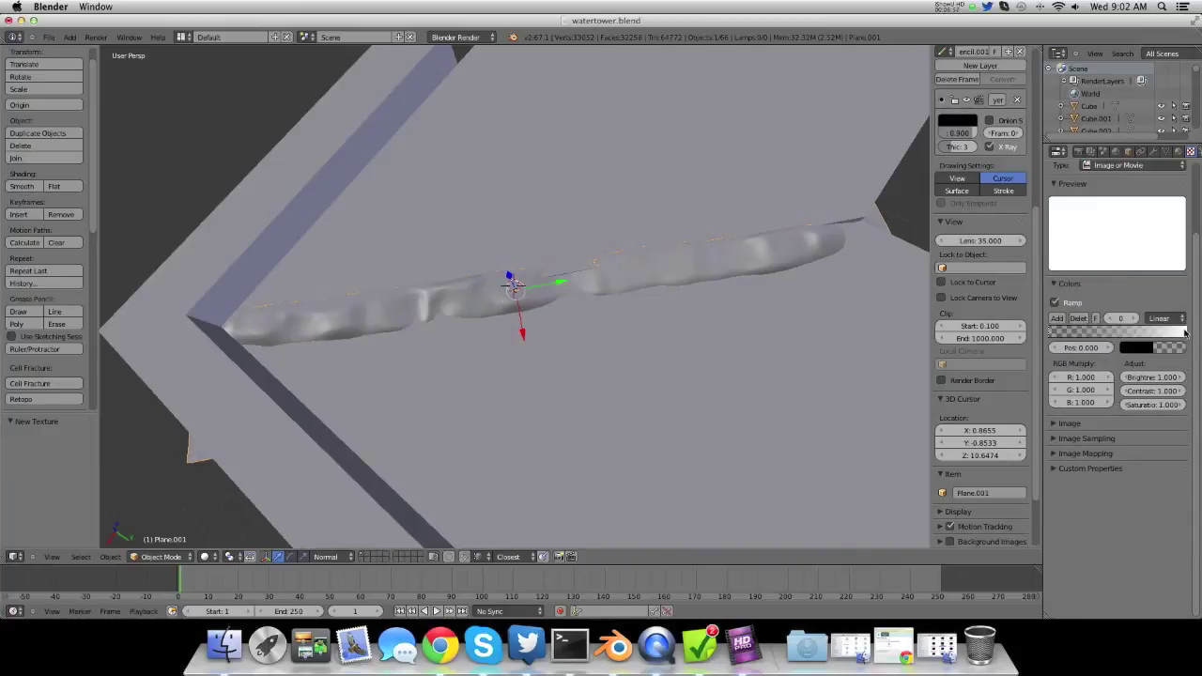
pyautogui.moveTo(1184, 332)
pyautogui.mouseDown()
pyautogui.moveTo(1070, 334)
pyautogui.moveTo(1178, 328)
pyautogui.mouseUp()
pyautogui.click(1134, 349)
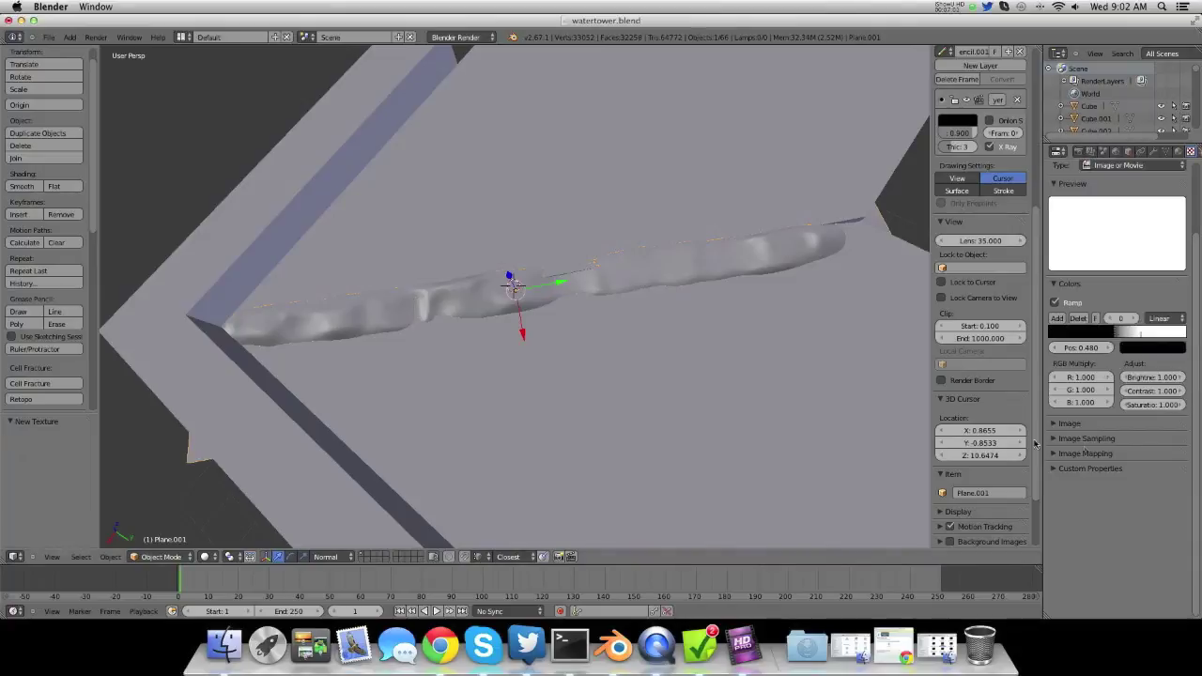
pyautogui.click(1131, 318)
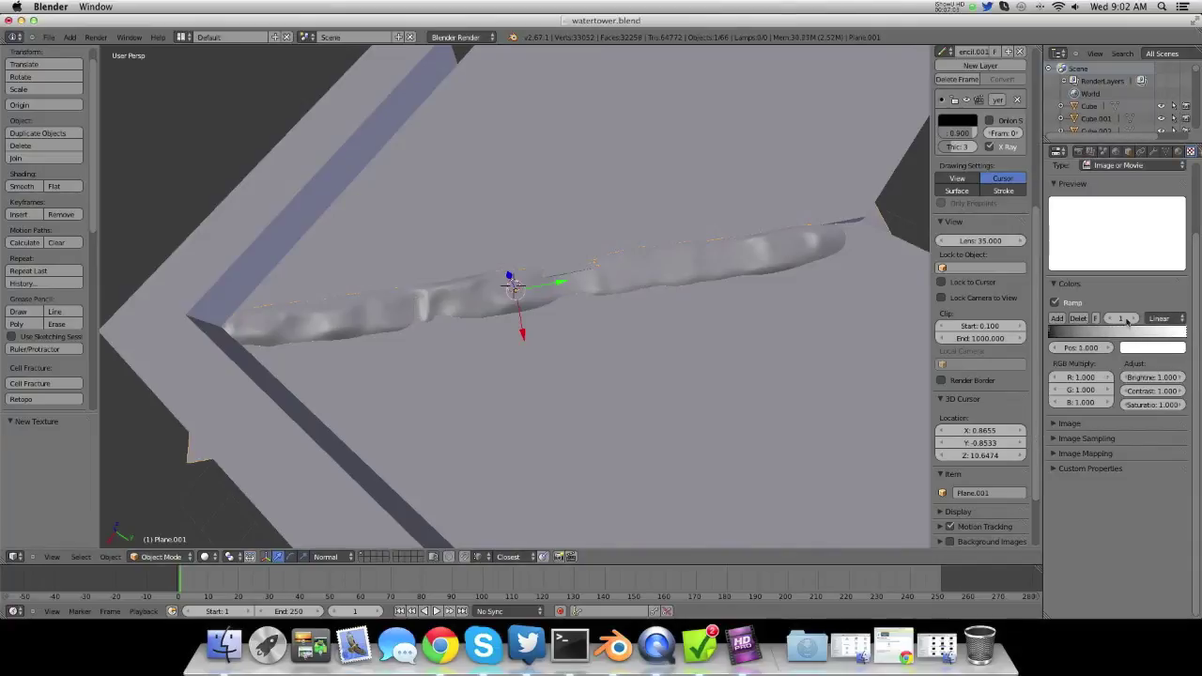
pyautogui.click(1063, 304)
# - Raise the displacement texture's contrast to 1.320
pyautogui.click(1077, 377)
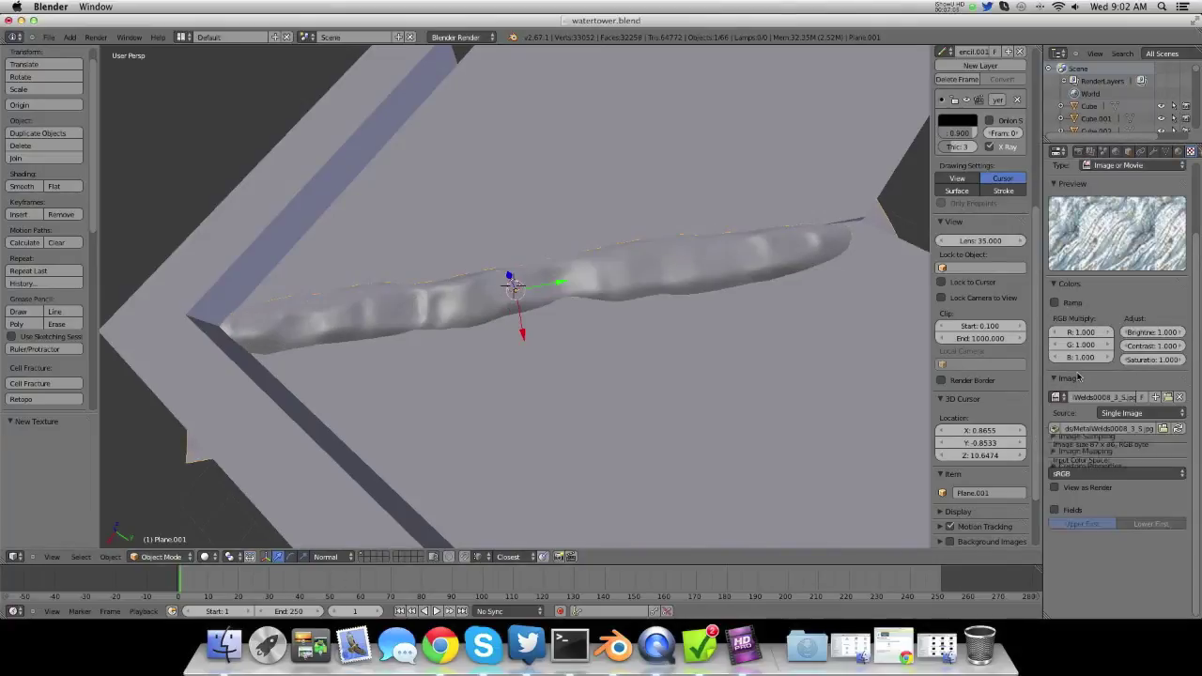
pyautogui.click(1078, 378)
pyautogui.click(1073, 398)
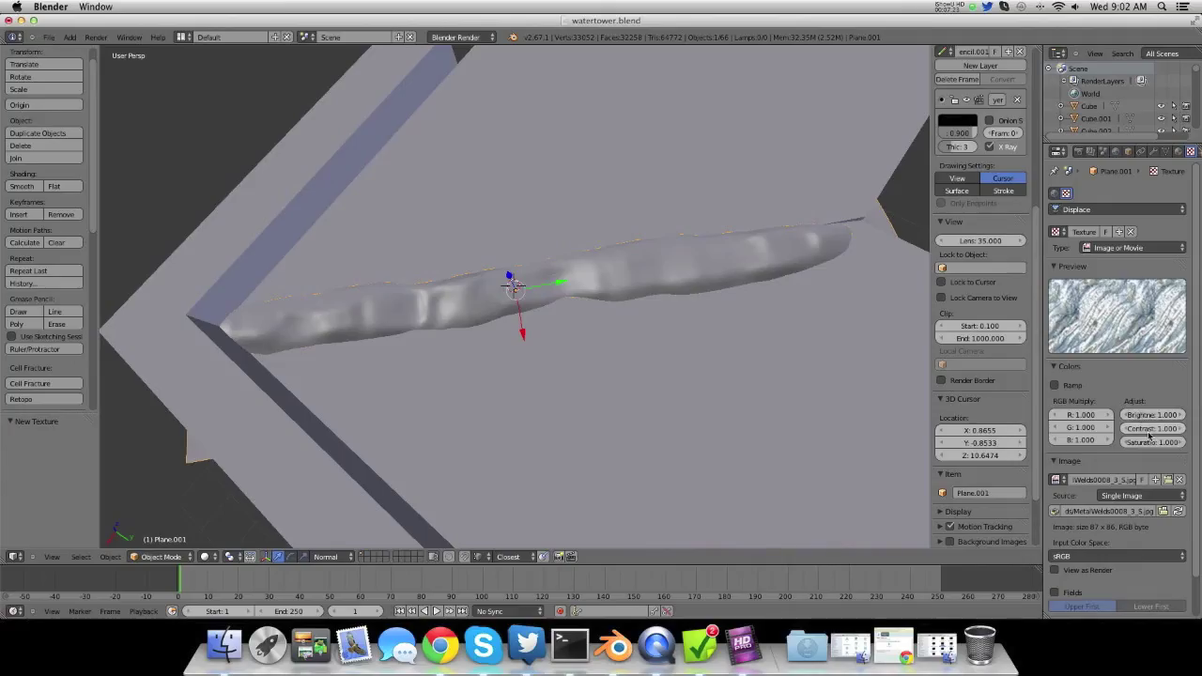
pyautogui.click(1180, 434)
pyautogui.moveTo(1181, 433); pyautogui.dragTo(1149, 433)
# - Open the displacement texture's image sampling and image mapping settings
pyautogui.scroll(-2, 1098, 480)
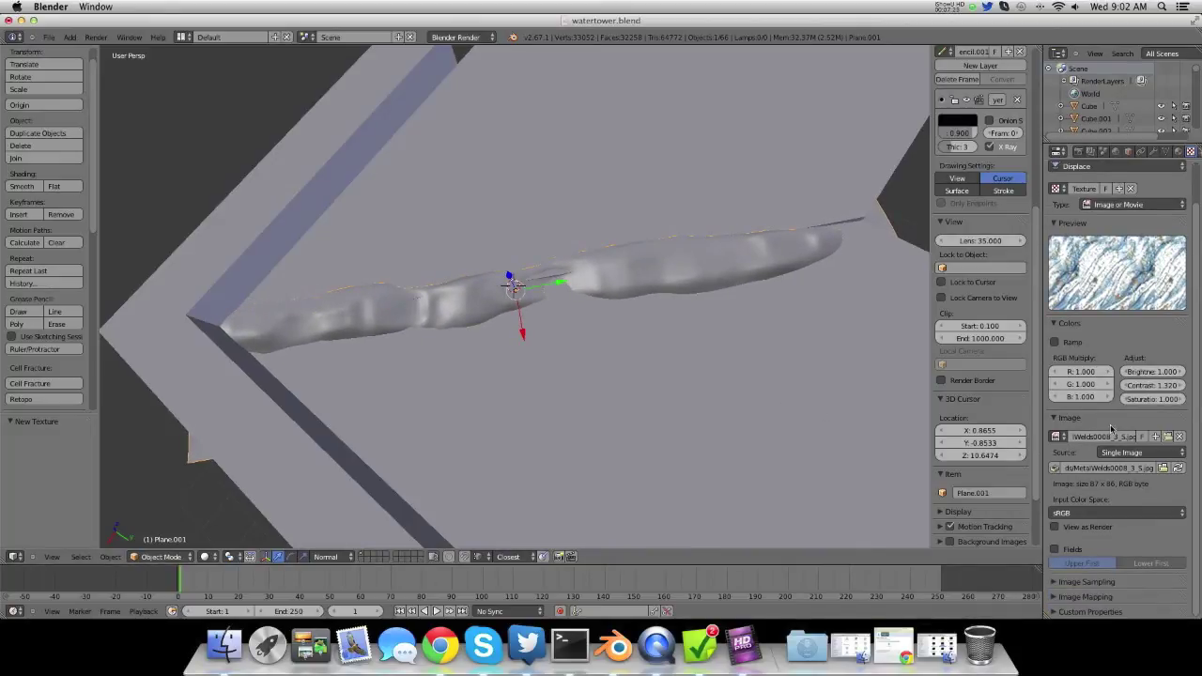
pyautogui.click(1087, 583)
pyautogui.scroll(-5, 1087, 563)
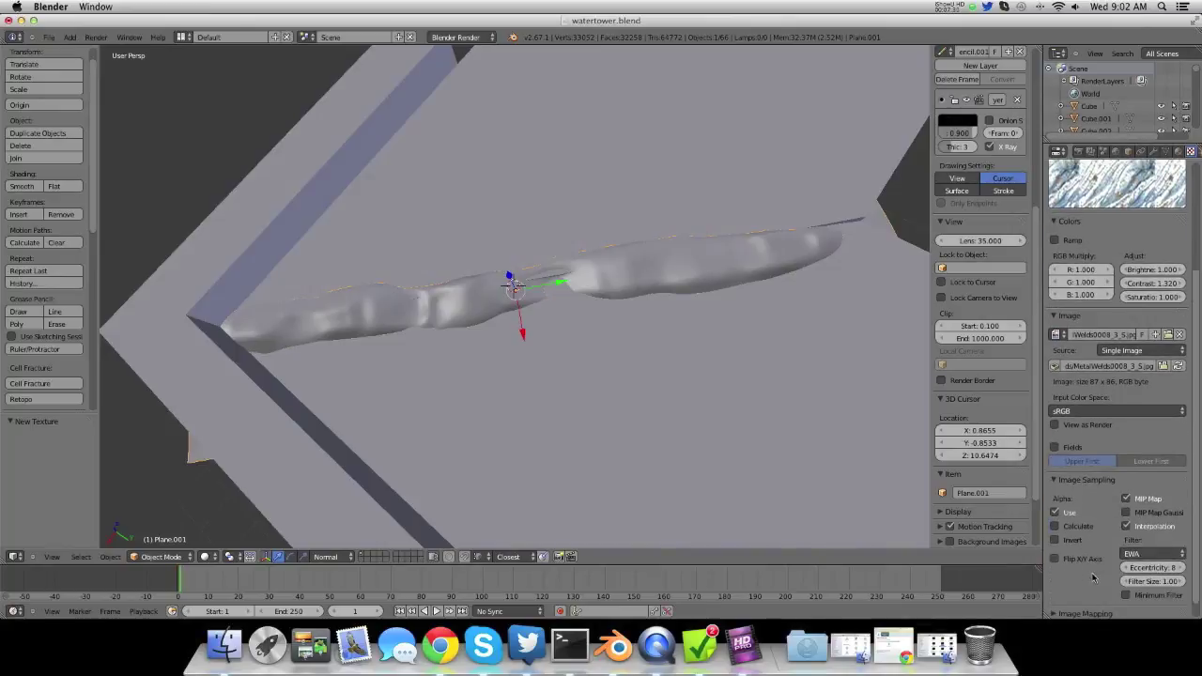
pyautogui.click(1078, 299)
pyautogui.click(1089, 451)
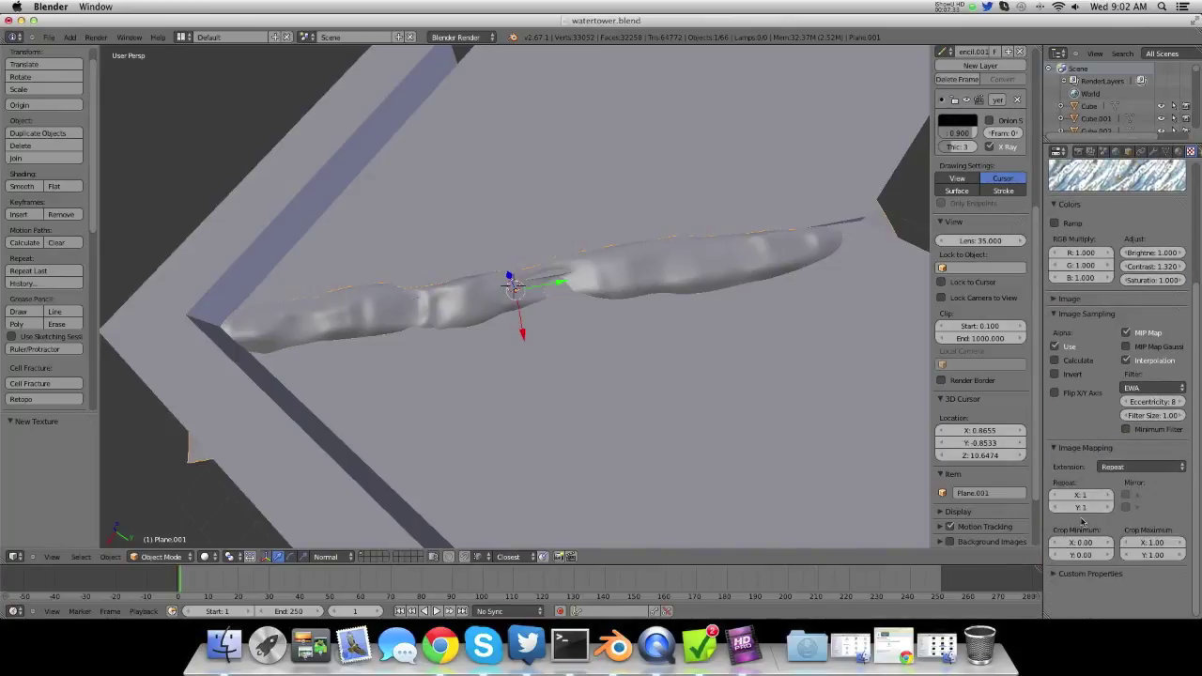
# - Unwrap the whole weld bead mesh with the standard Unwrap method and return to Object Mode
pyautogui.press('Tab')
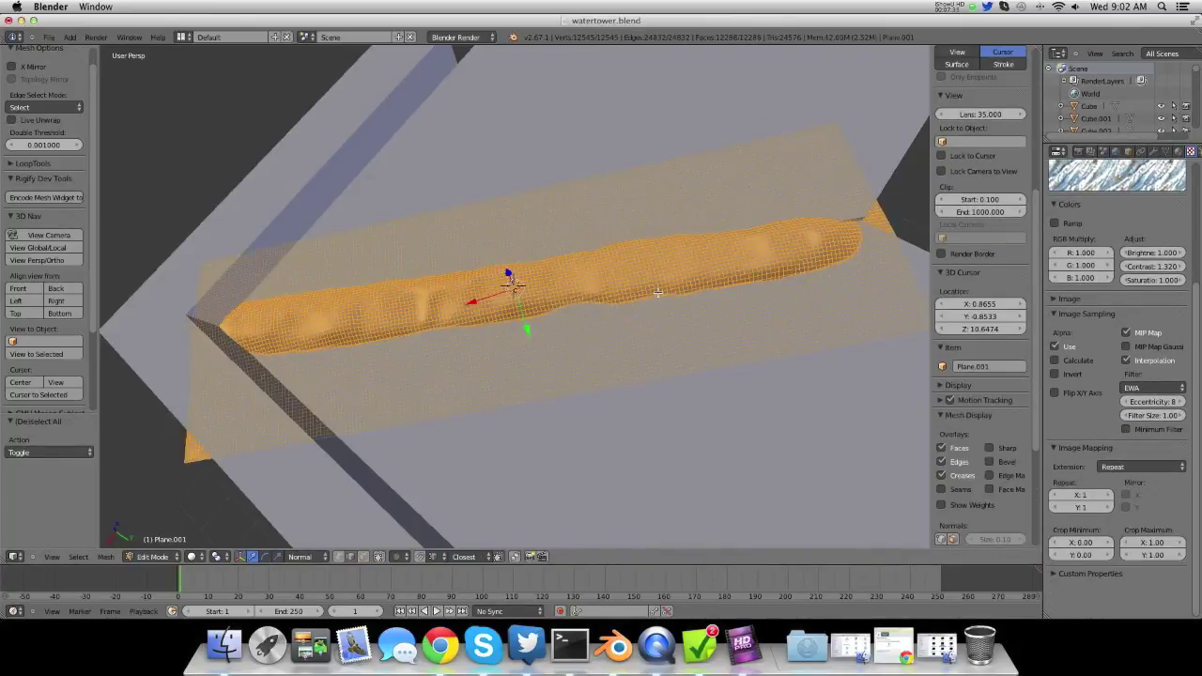
pyautogui.press('u')
pyautogui.press('Return')
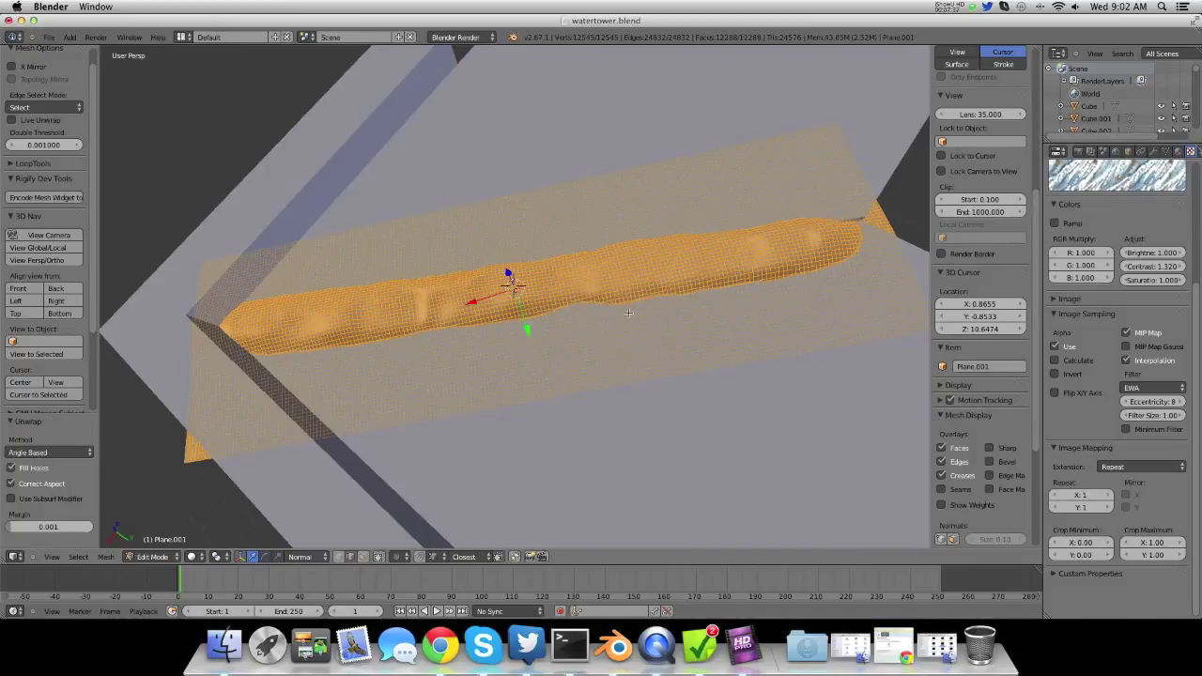
pyautogui.press('Tab')
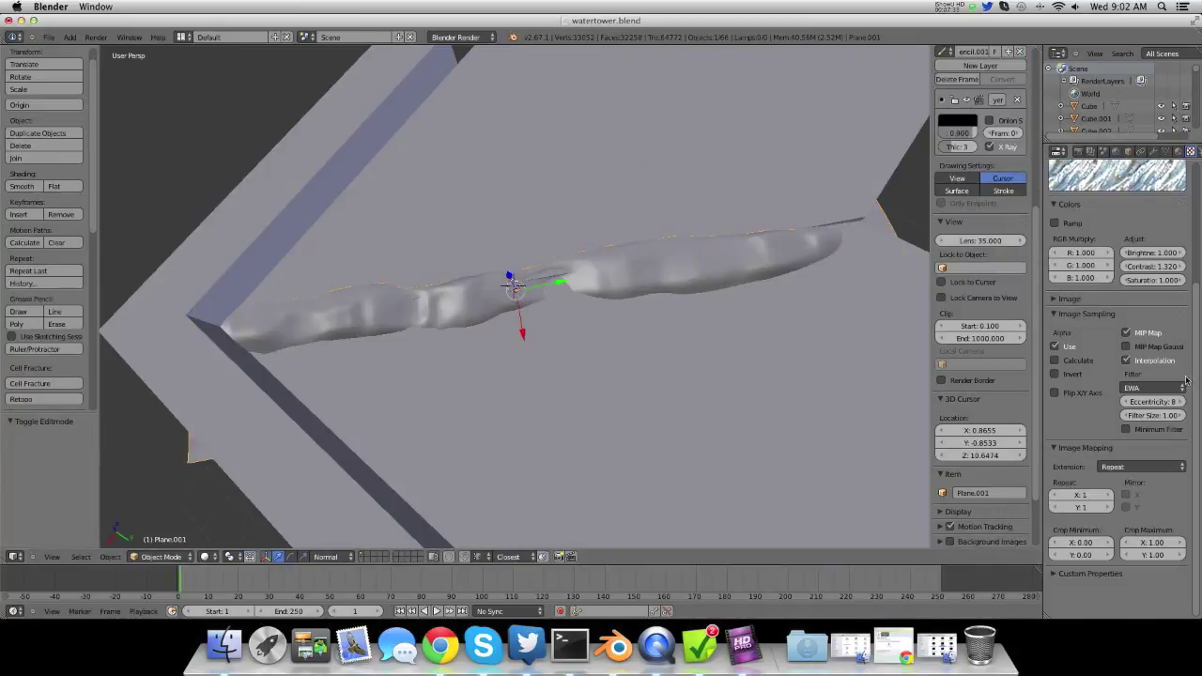
# - Set the displacement texture's image mapping repeat to 5 in both X and Y
pyautogui.scroll(1, 1141, 395)
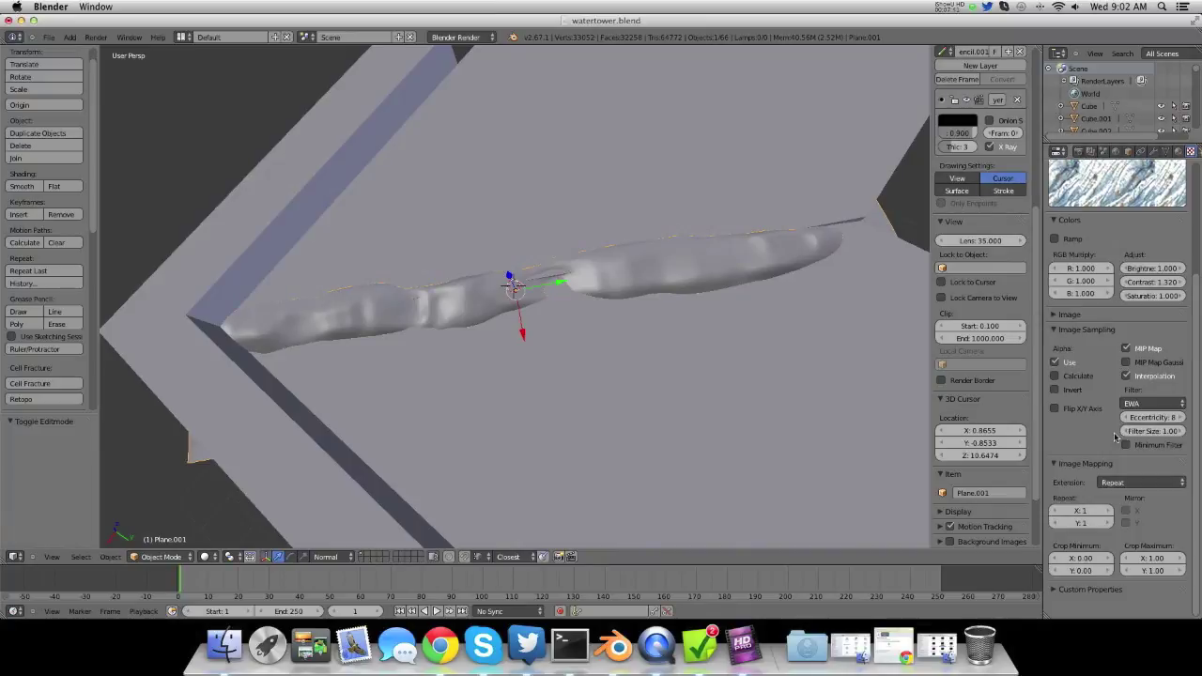
pyautogui.click(1073, 513)
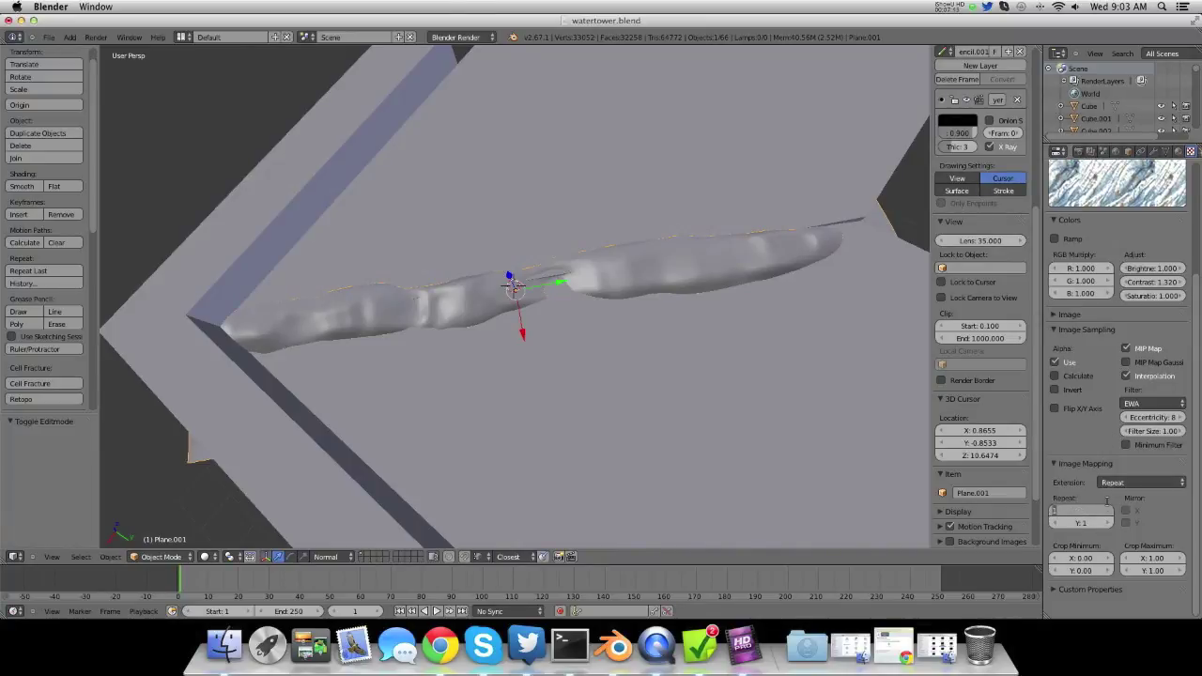
pyautogui.write('5')
pyautogui.press('Tab')
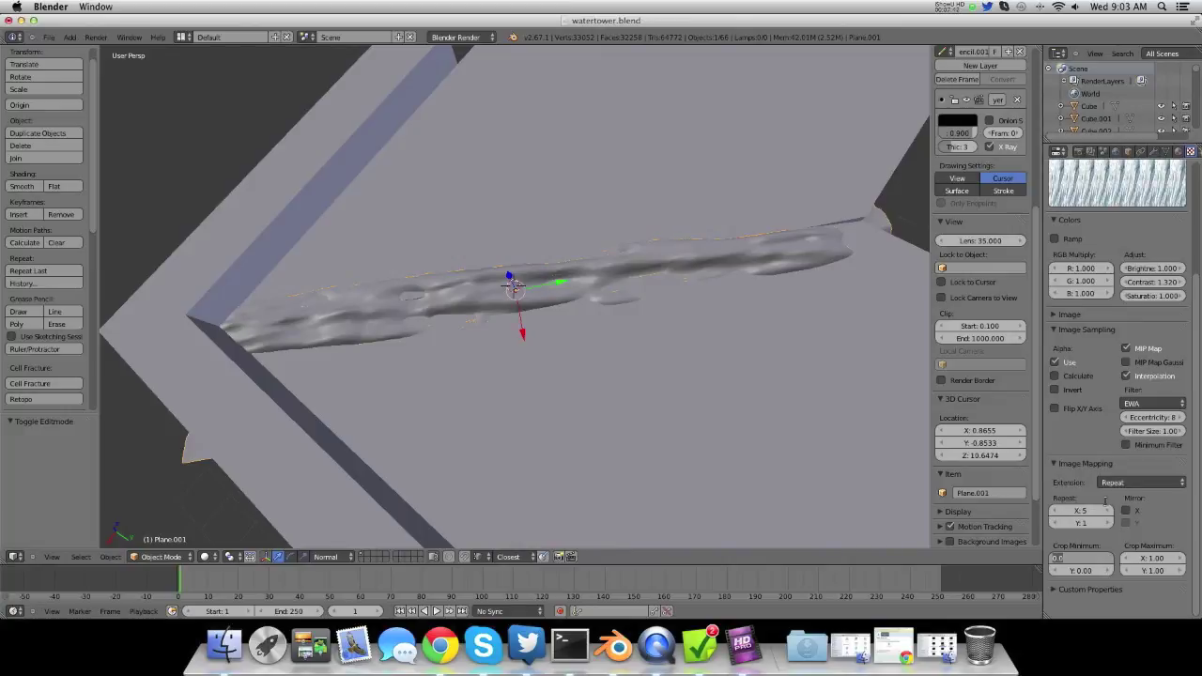
pyautogui.click(1102, 541)
pyautogui.click(1087, 524)
pyautogui.write('5')
pyautogui.press('Return')
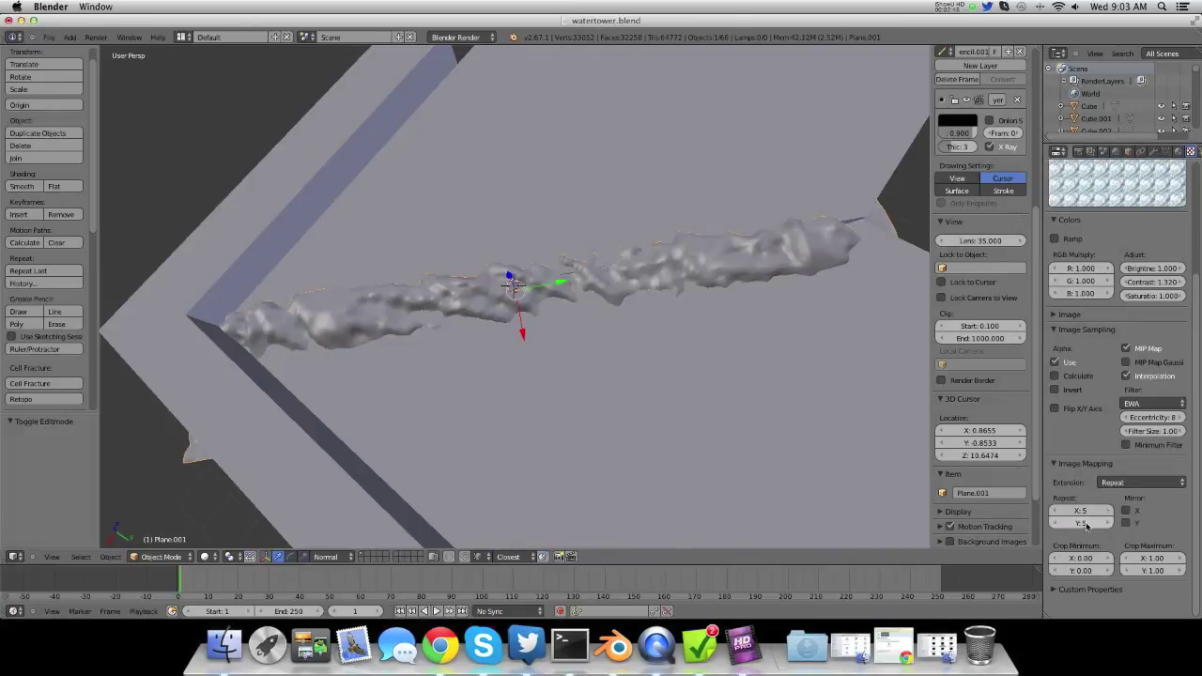
# - Increase the displacement texture's image mapping repeat to 10 in both X and Y
pyautogui.moveTo(774, 394); pyautogui.dragTo(657, 381, button='middle')
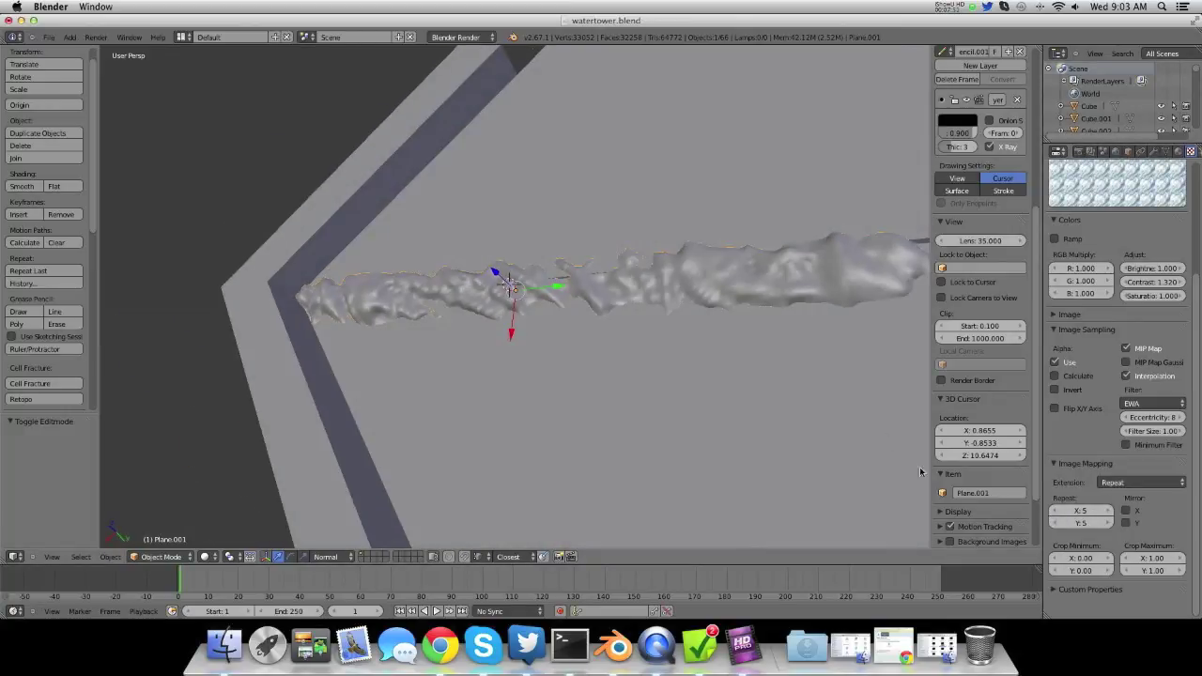
pyautogui.click(1082, 511)
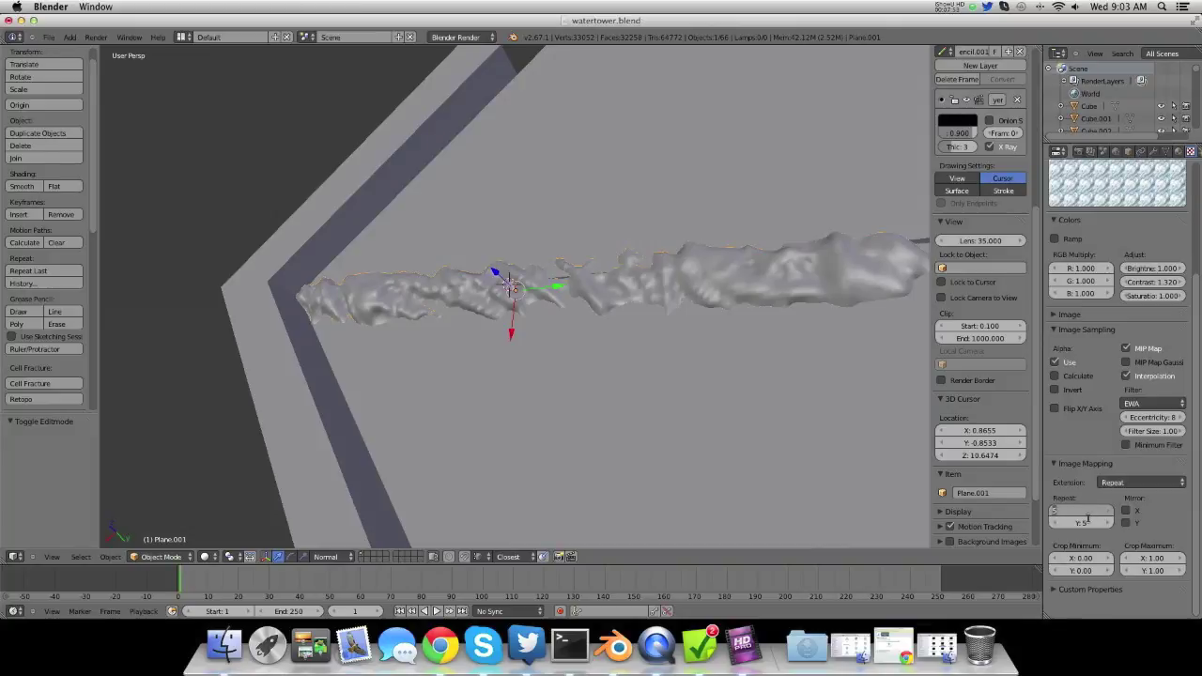
pyautogui.write('10')
pyautogui.press('Tab')
pyautogui.write('10')
pyautogui.press('Return')
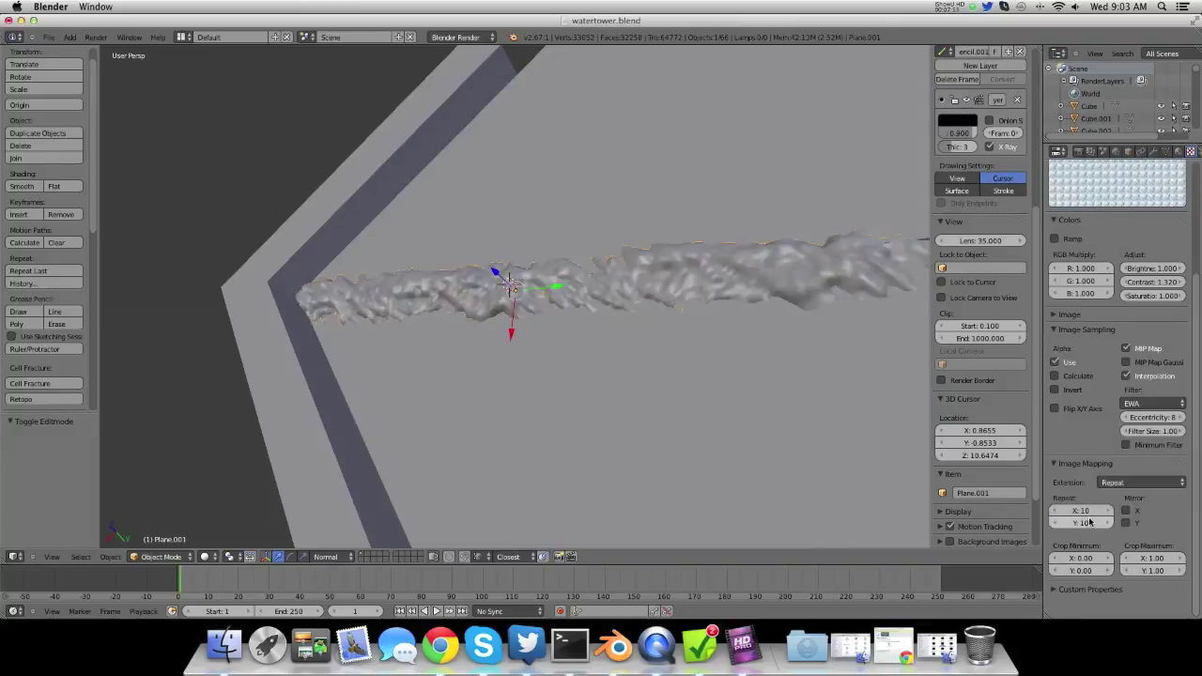
# - Set the Displace modifier's strength to about 0.0008 and check the weld bead against the surrounding beams
pyautogui.click(1155, 152)
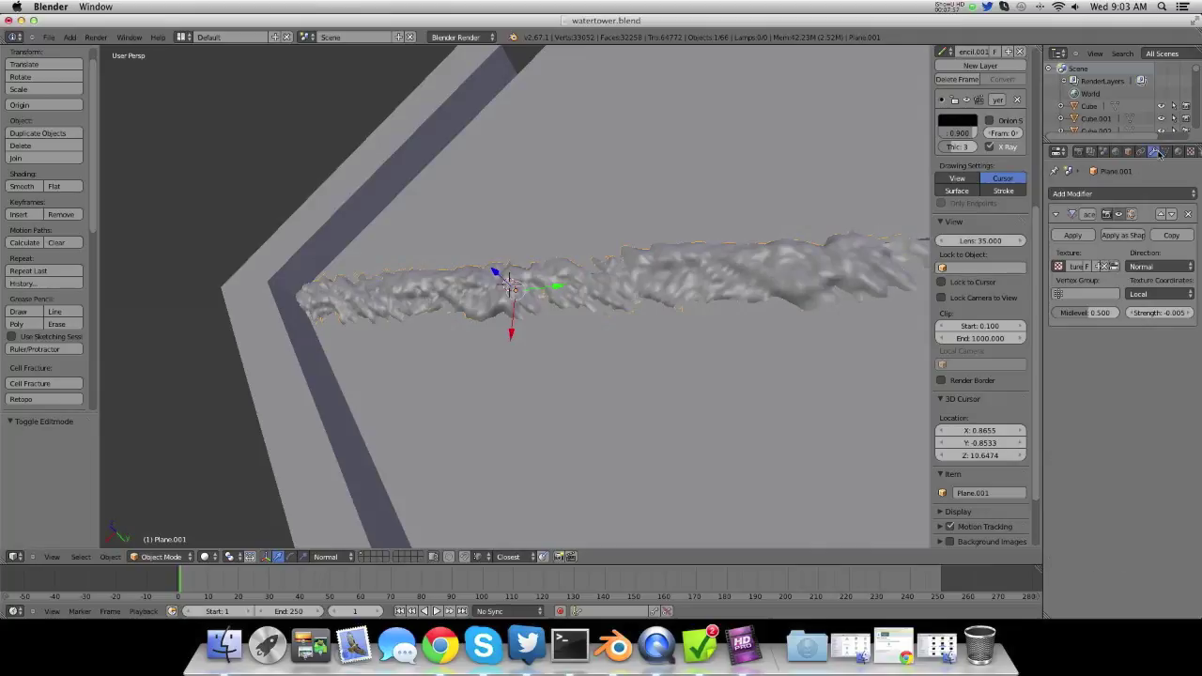
pyautogui.moveTo(1175, 317); pyautogui.dragTo(1178, 317)
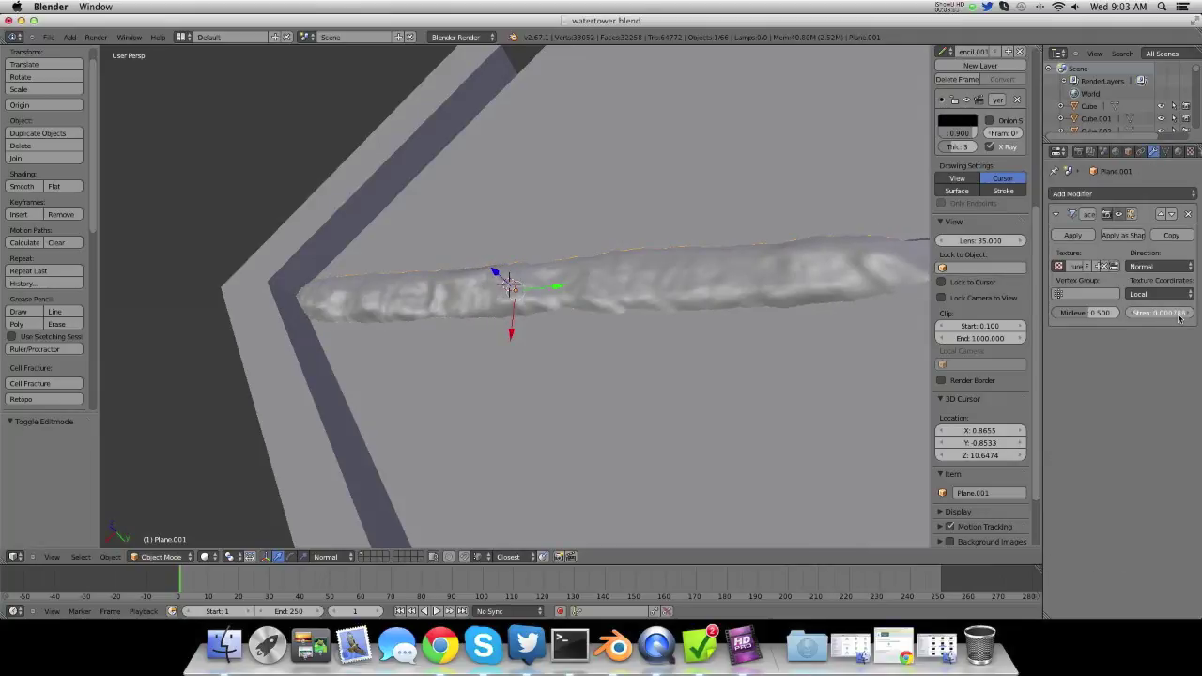
pyautogui.moveTo(714, 385); pyautogui.dragTo(536, 289, button='middle')
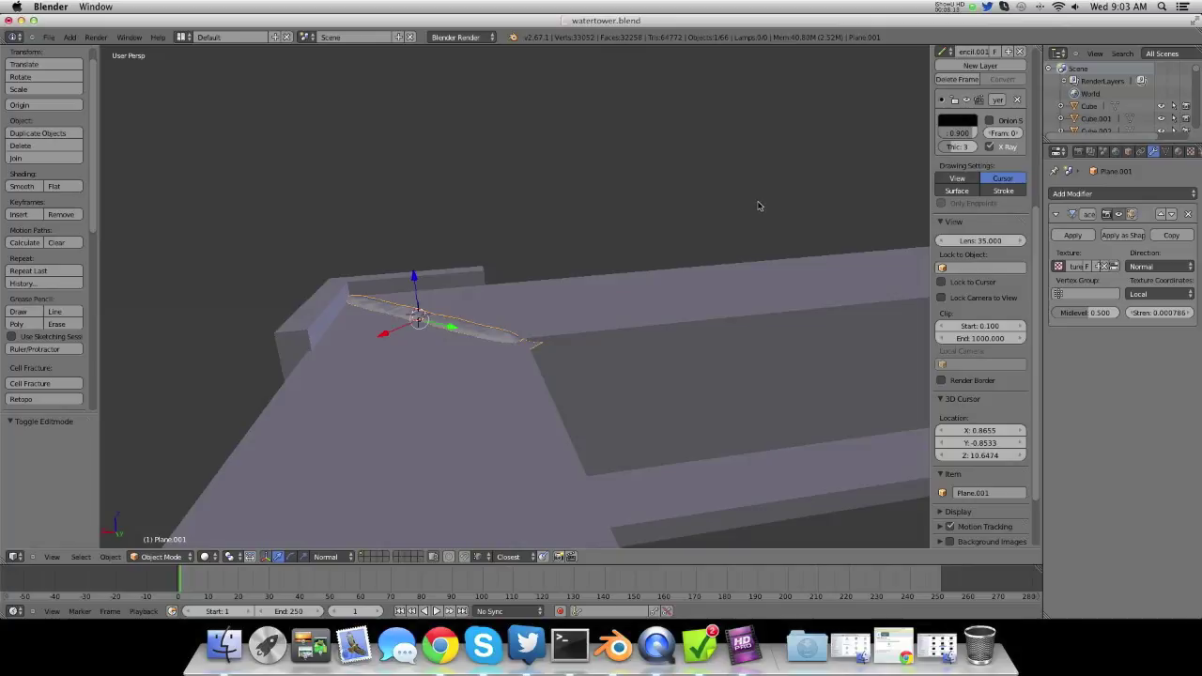